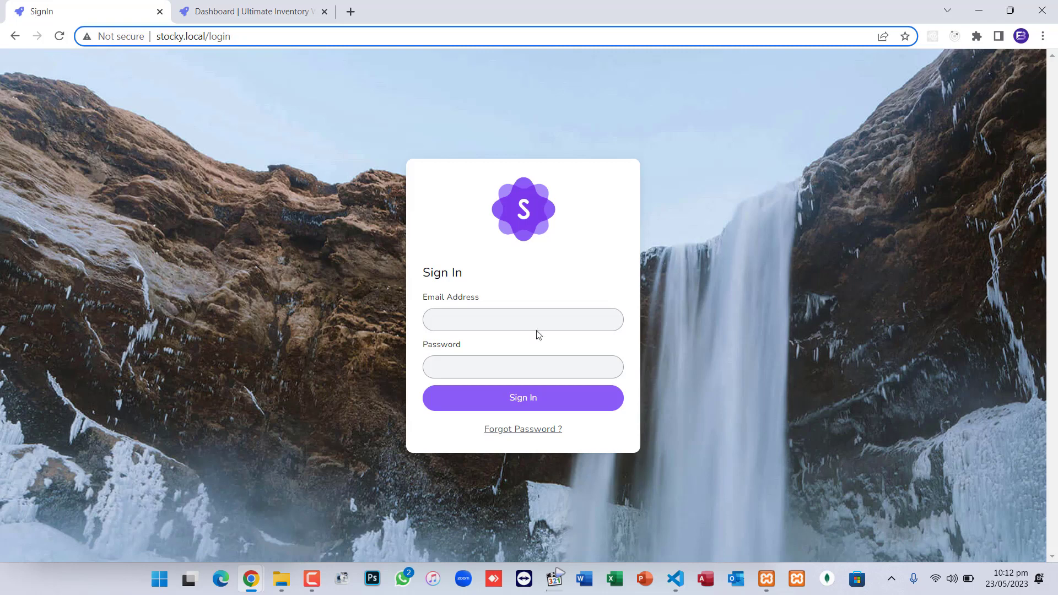
# Confirm Apache and MySQL are running in XAMPP, then enter the admin e-mail address on Sign In
pyautogui.click(766, 579)
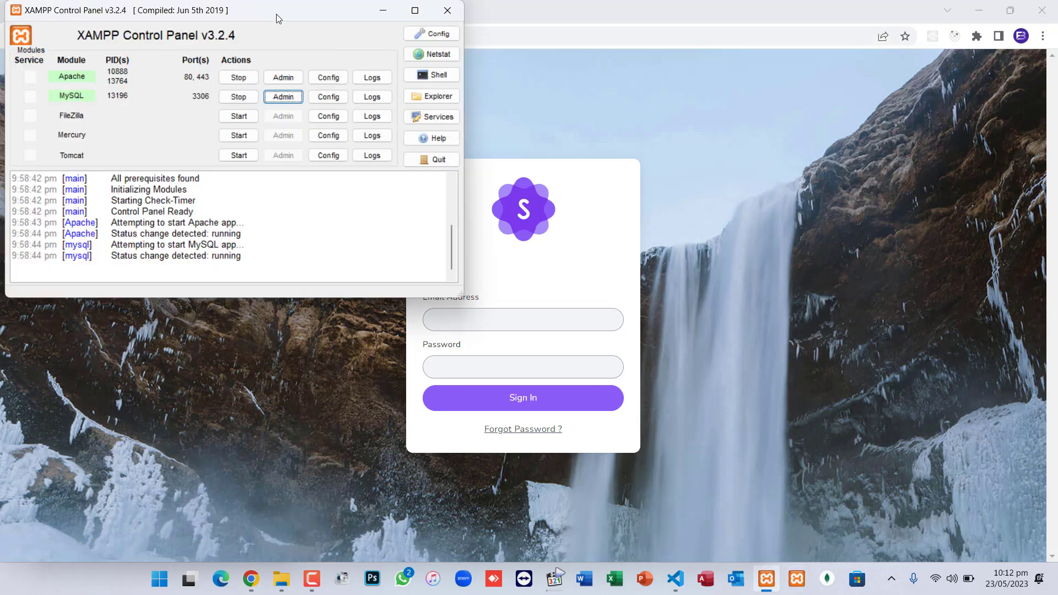
pyautogui.moveTo(276, 19); pyautogui.dragTo(367, 94)
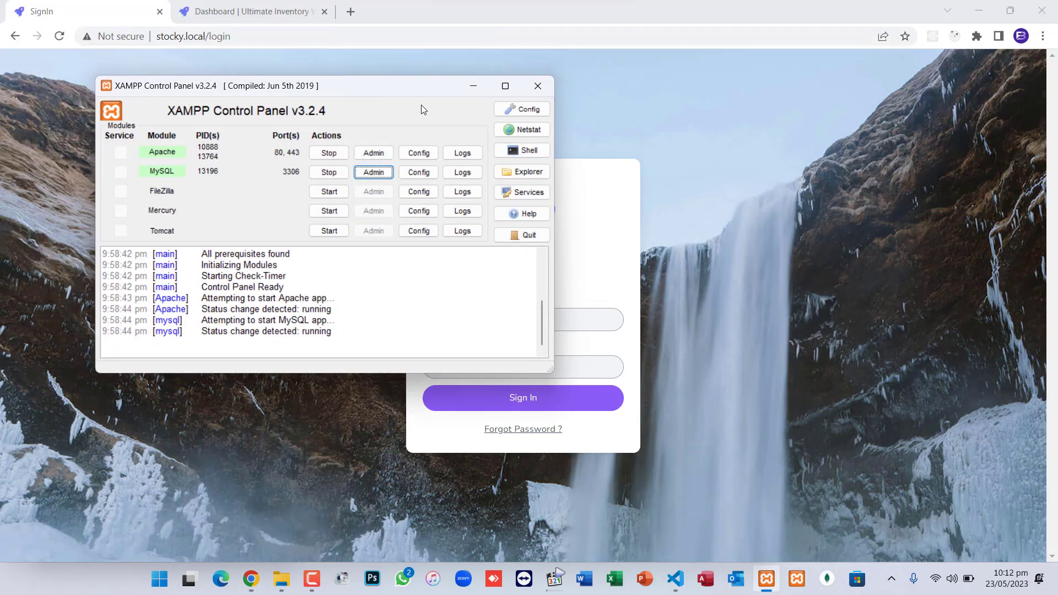
pyautogui.click(473, 87)
pyautogui.click(474, 317)
pyautogui.write('admin@exam')
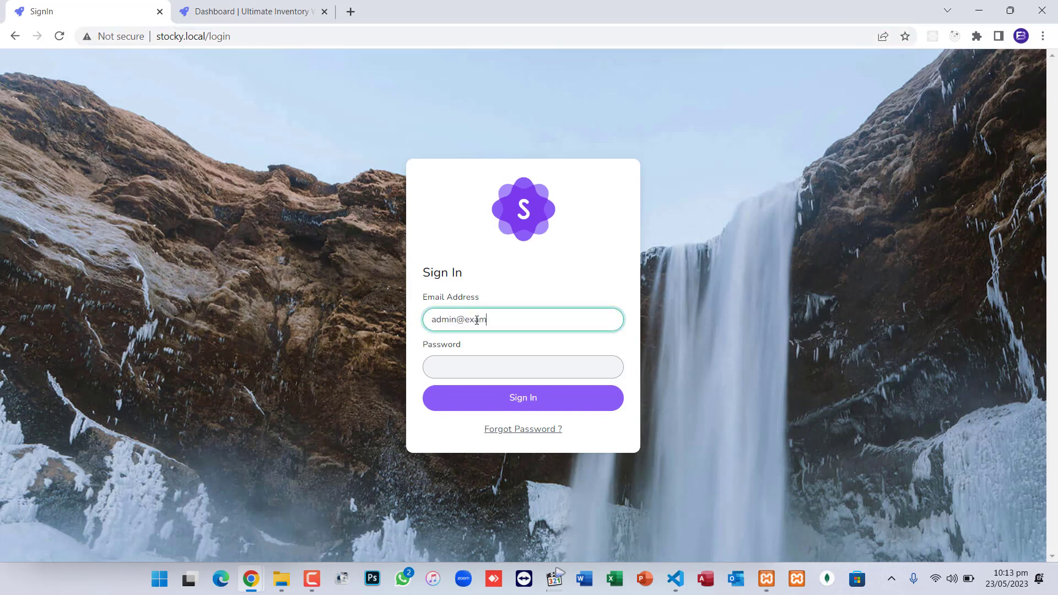
pyautogui.write('ple.com')
# Enter the admin password and sign in, landing on a dashboard with $0.00 totals
pyautogui.press('Tab')
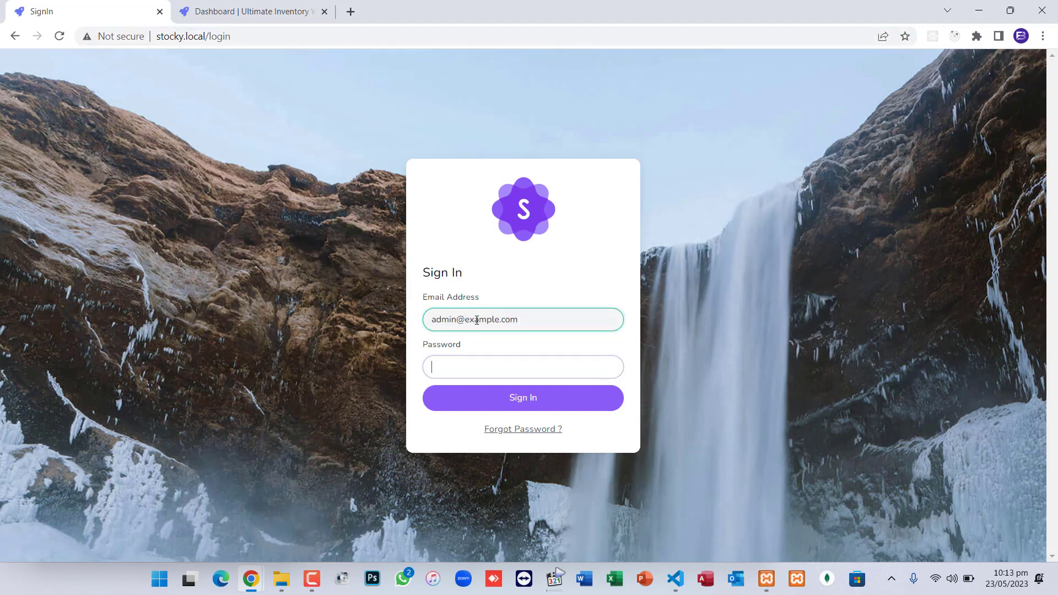
pyautogui.write('12')
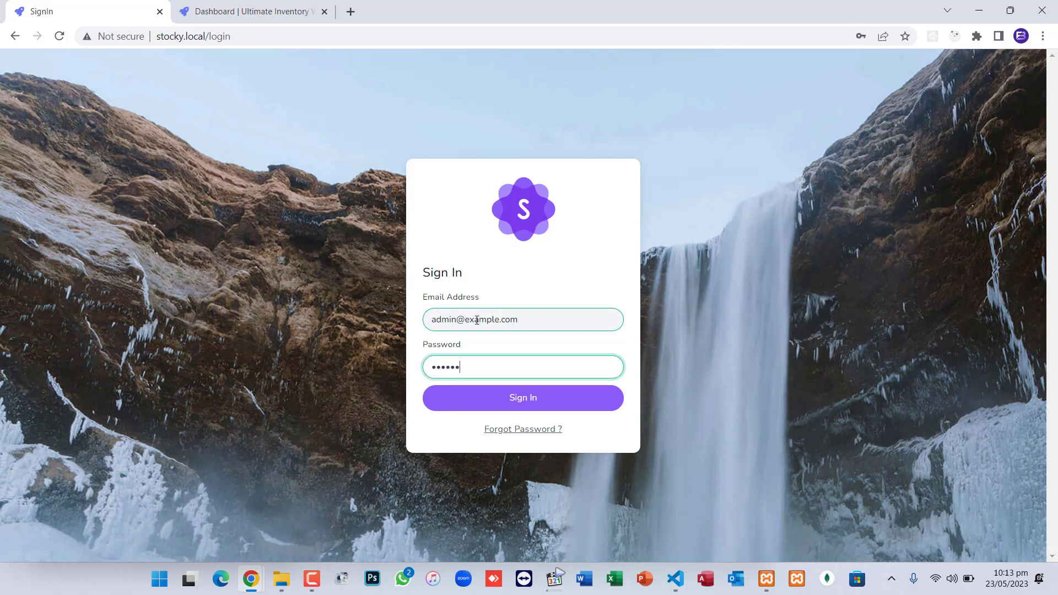
pyautogui.write('3456')
pyautogui.click(537, 403)
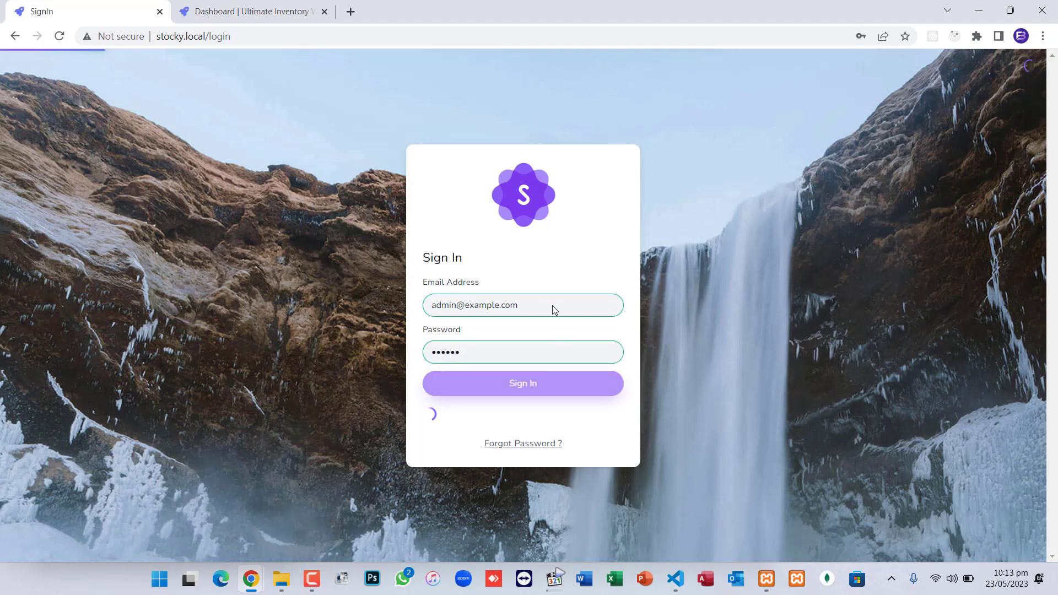
pyautogui.scroll(-5, 642, 271)
pyautogui.scroll(5, 642, 272)
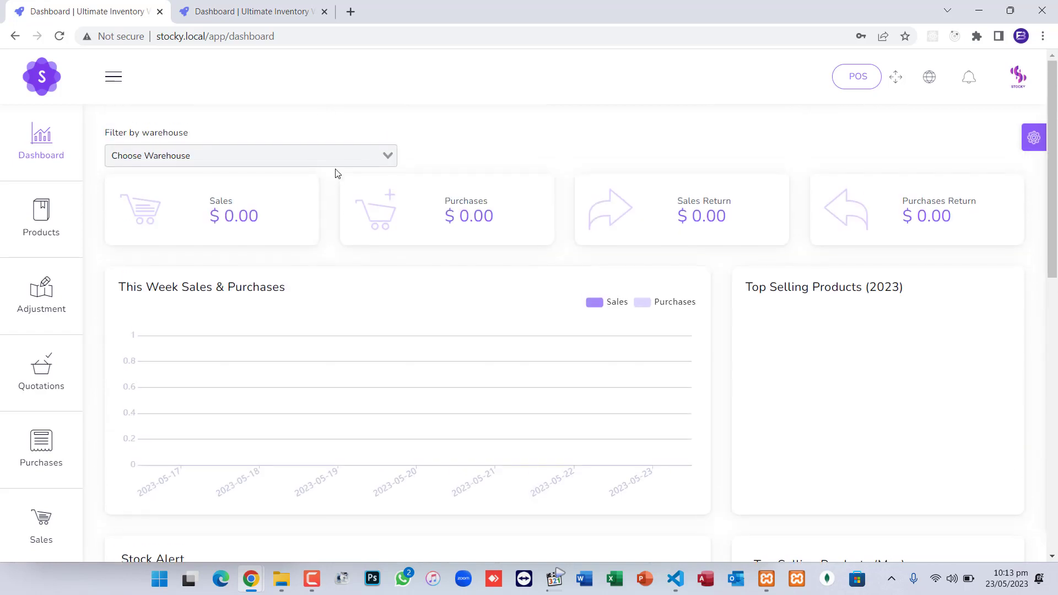
pyautogui.click(352, 156)
pyautogui.click(385, 159)
pyautogui.scroll(-10, 635, 337)
pyautogui.scroll(-2, 639, 337)
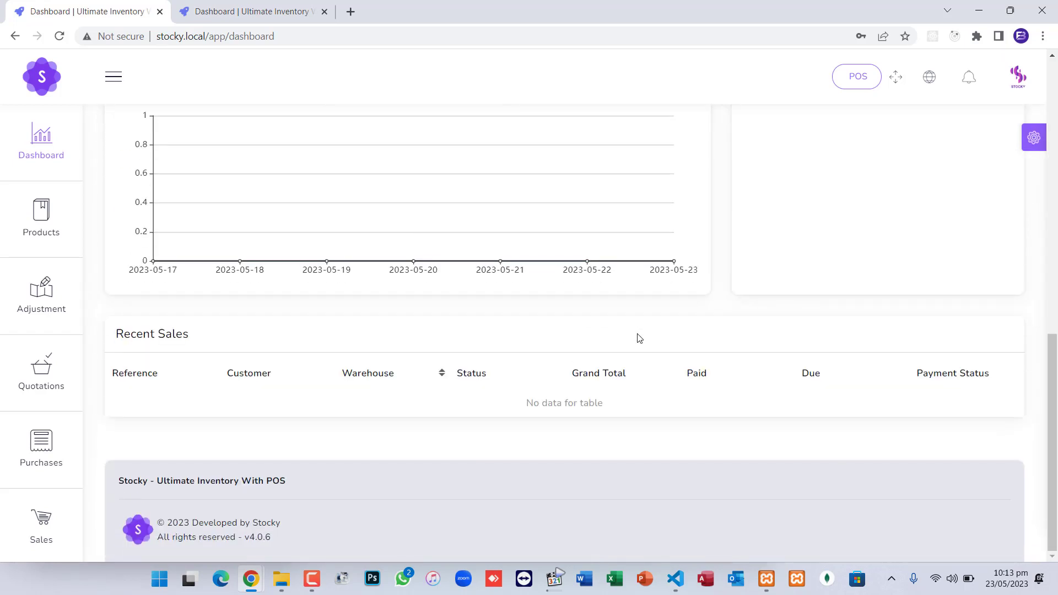
pyautogui.scroll(12, 639, 338)
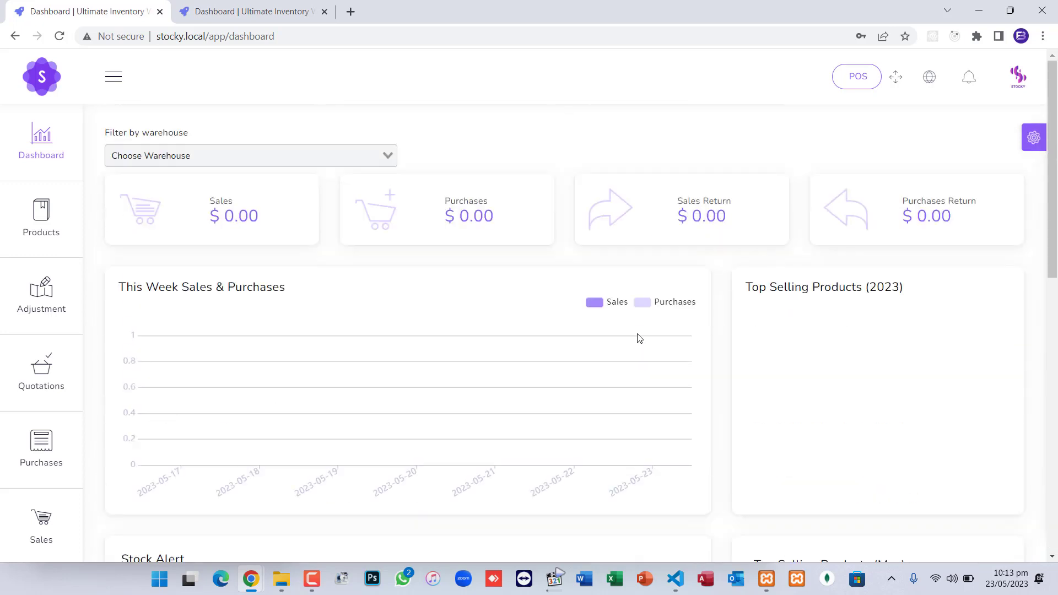
pyautogui.moveTo(34, 221)
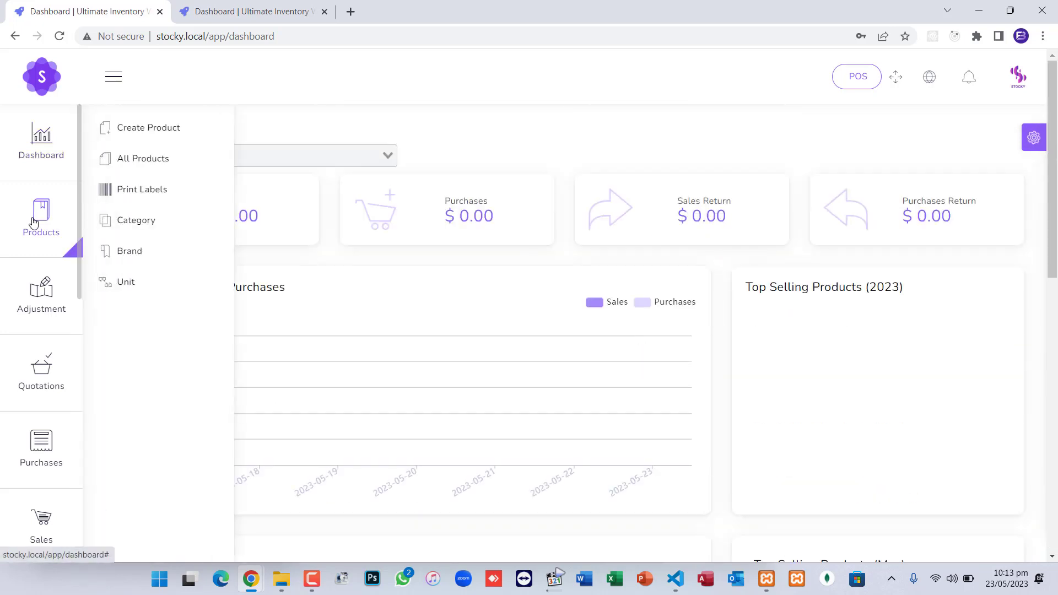
pyautogui.moveTo(38, 303)
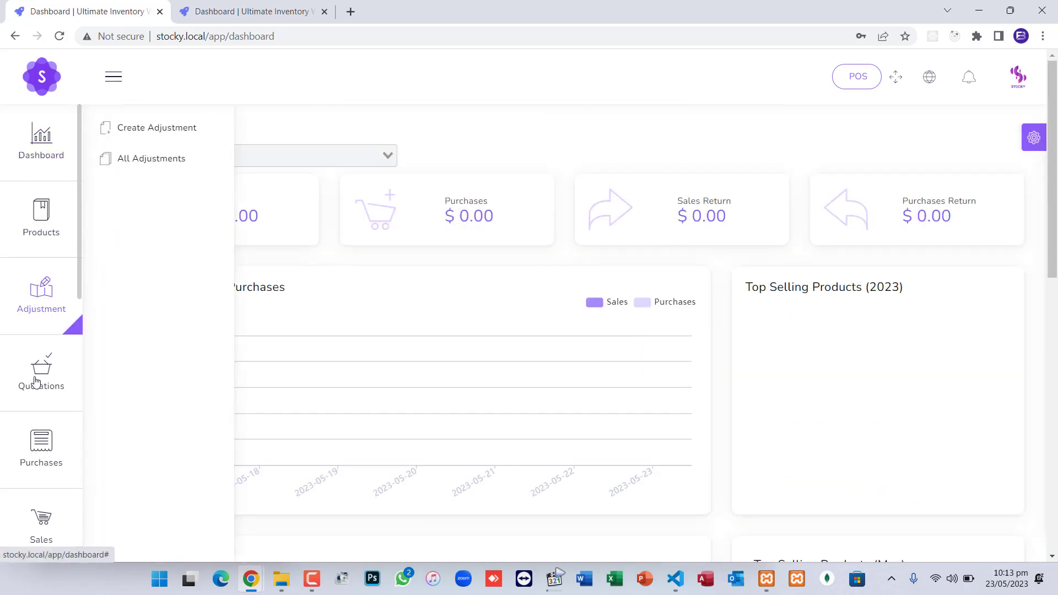
pyautogui.moveTo(36, 380)
pyautogui.scroll(-3, 45, 467)
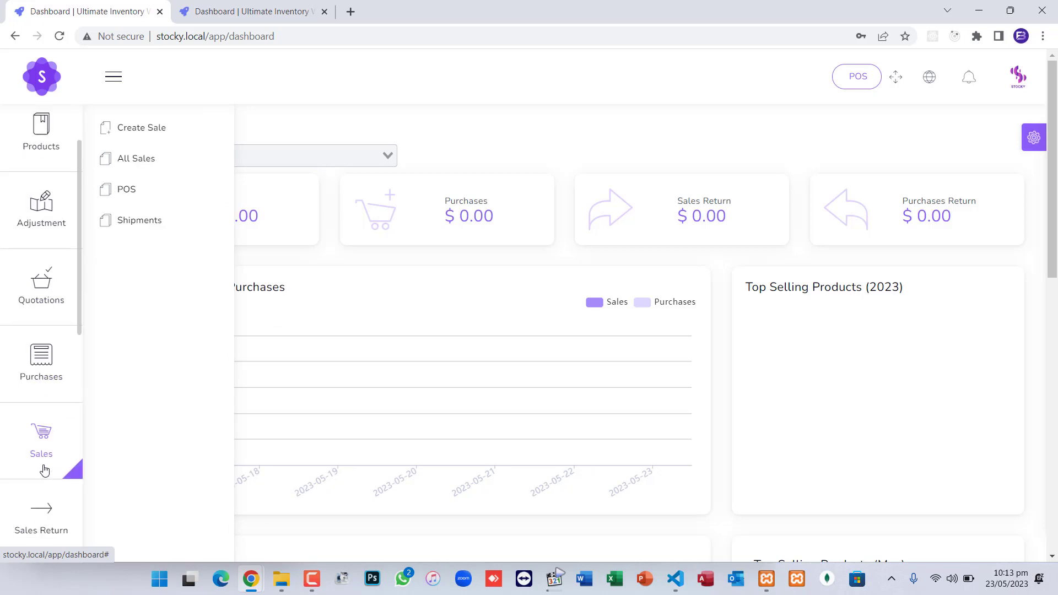
pyautogui.moveTo(51, 355)
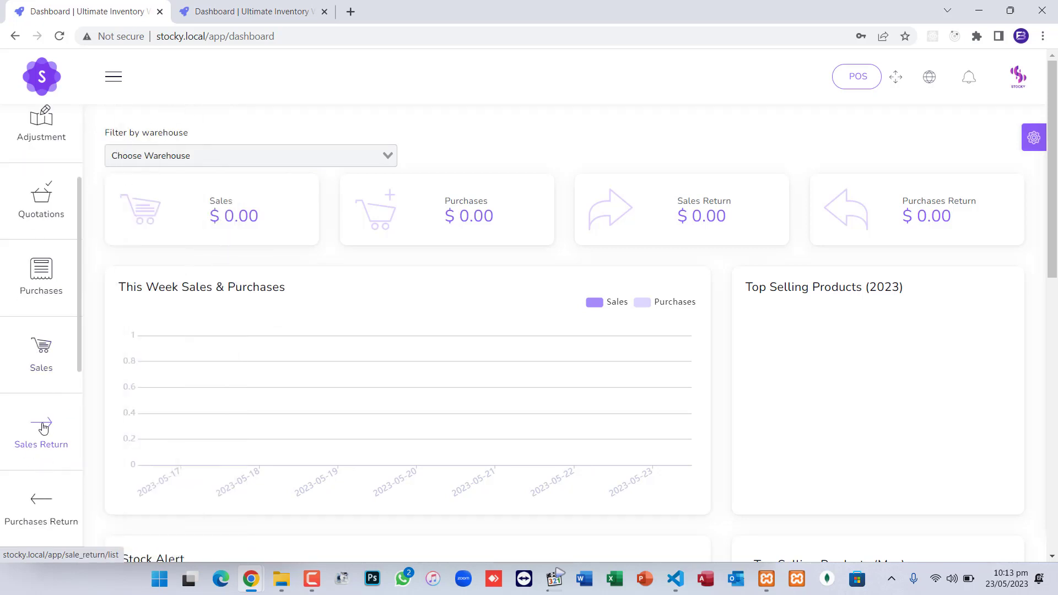
pyautogui.scroll(-8, 43, 485)
pyautogui.moveTo(44, 488)
pyautogui.scroll(-1, 43, 488)
pyautogui.moveTo(41, 523)
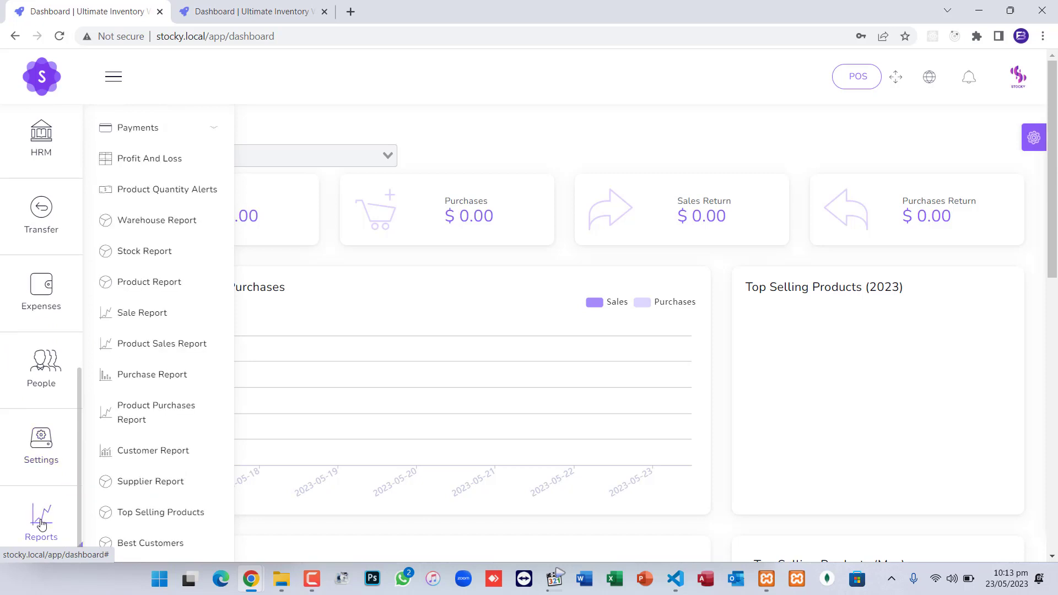
pyautogui.scroll(10, 66, 463)
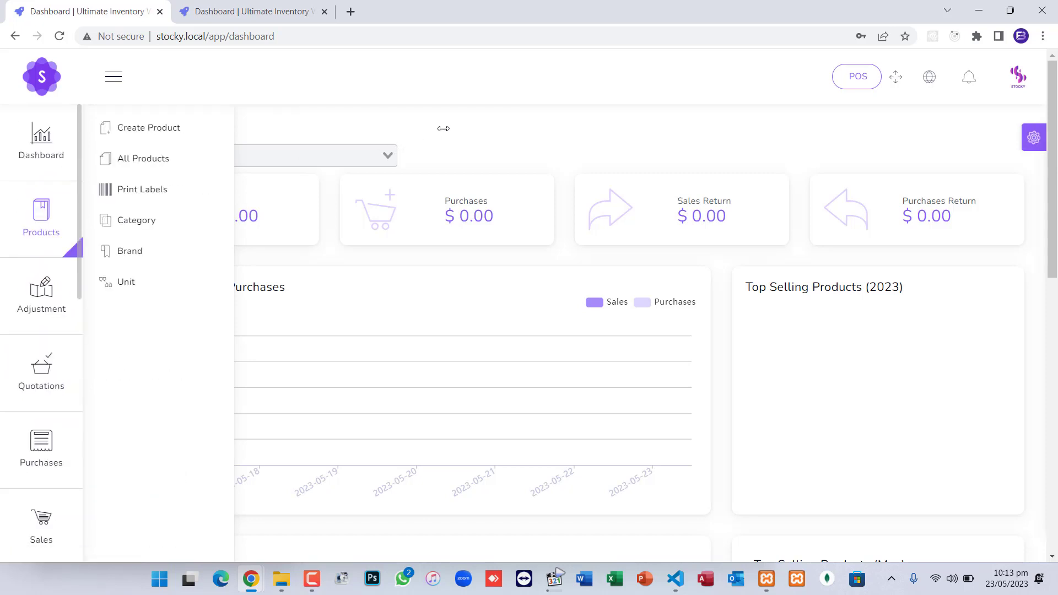
# Open the POS and add Avocat, earphones, Banana and sunglasses to the cart for $90.00
pyautogui.click(249, 11)
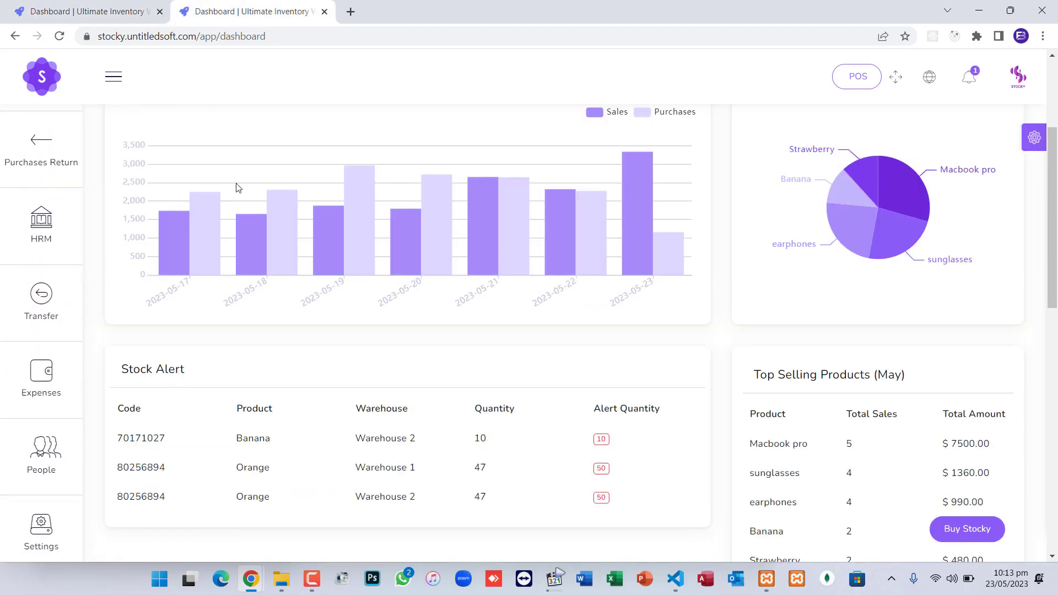
pyautogui.scroll(3, 236, 188)
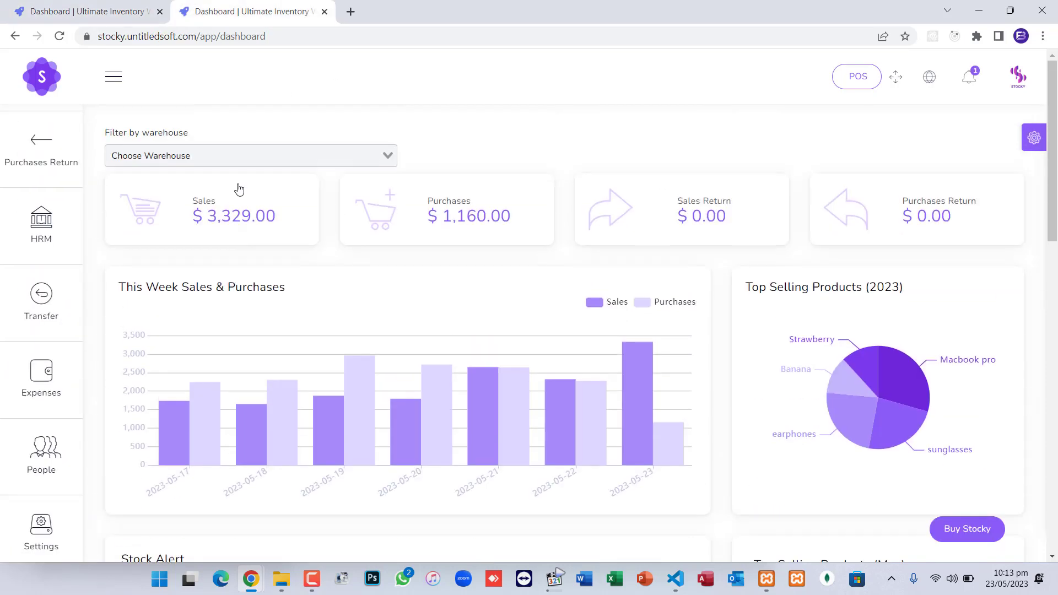
pyautogui.click(857, 77)
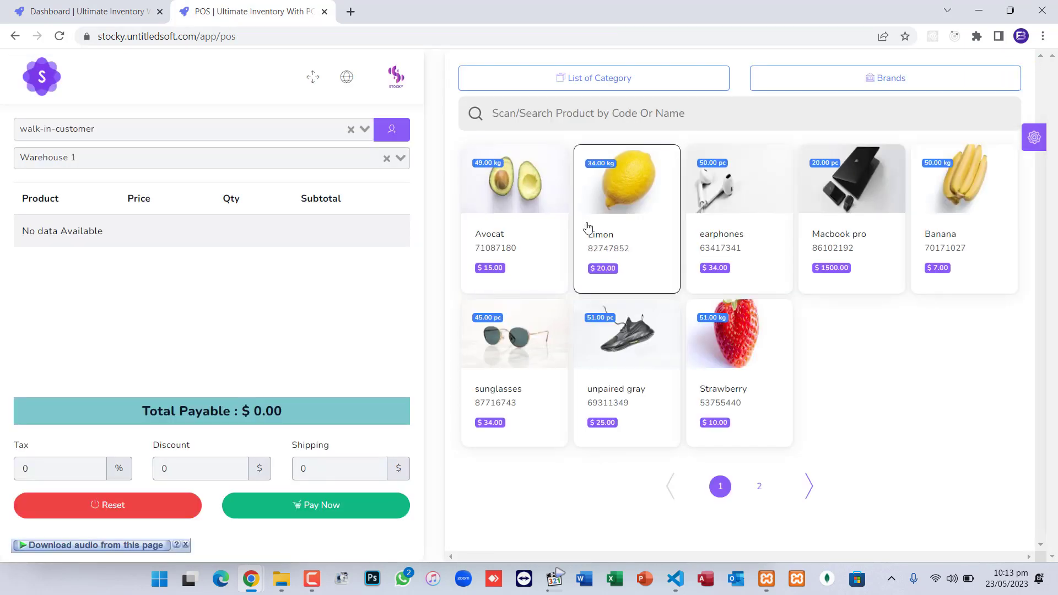
pyautogui.click(517, 223)
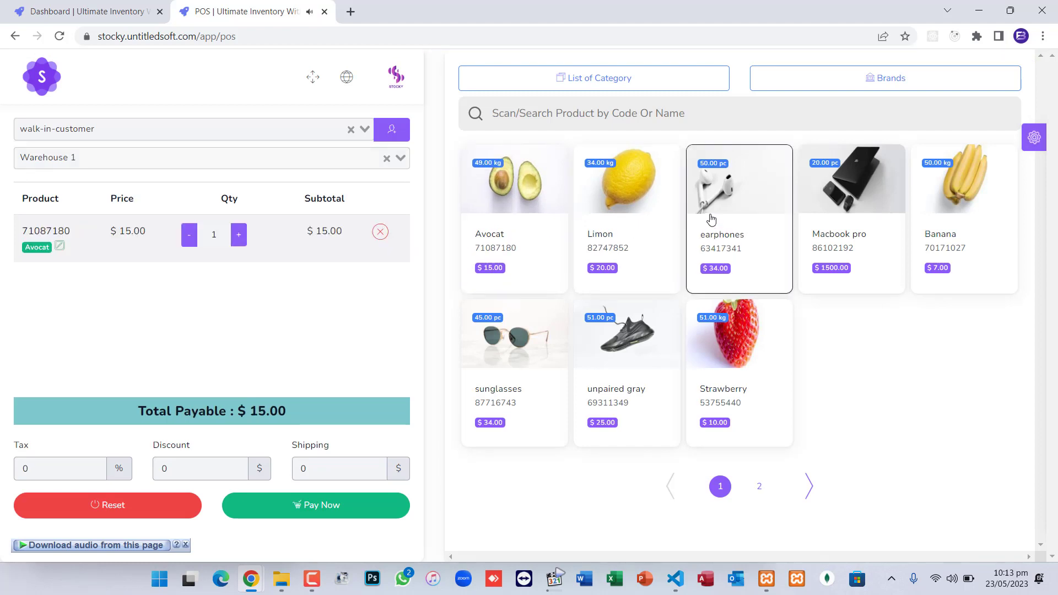
pyautogui.click(738, 226)
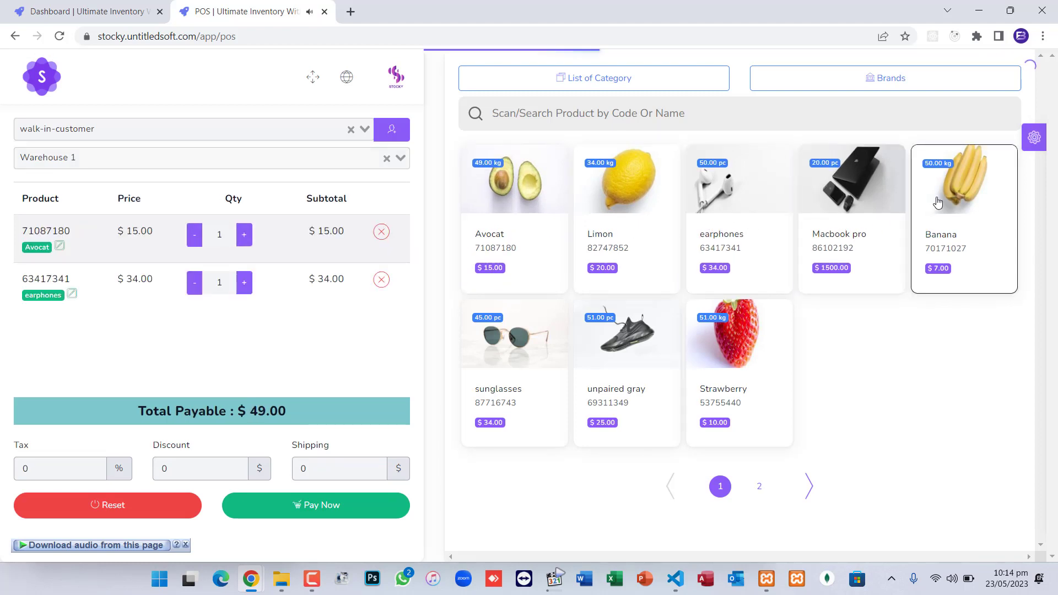
pyautogui.click(964, 221)
pyautogui.click(538, 331)
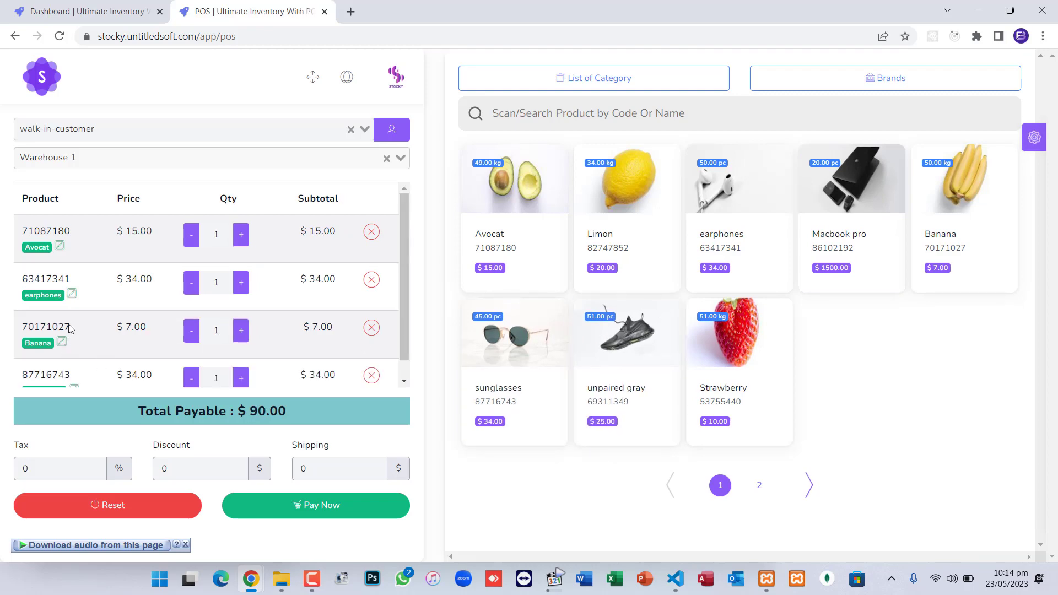
# Try a Fixed discount type on Banana, close without saving, then start payment for $90.00
pyautogui.click(62, 342)
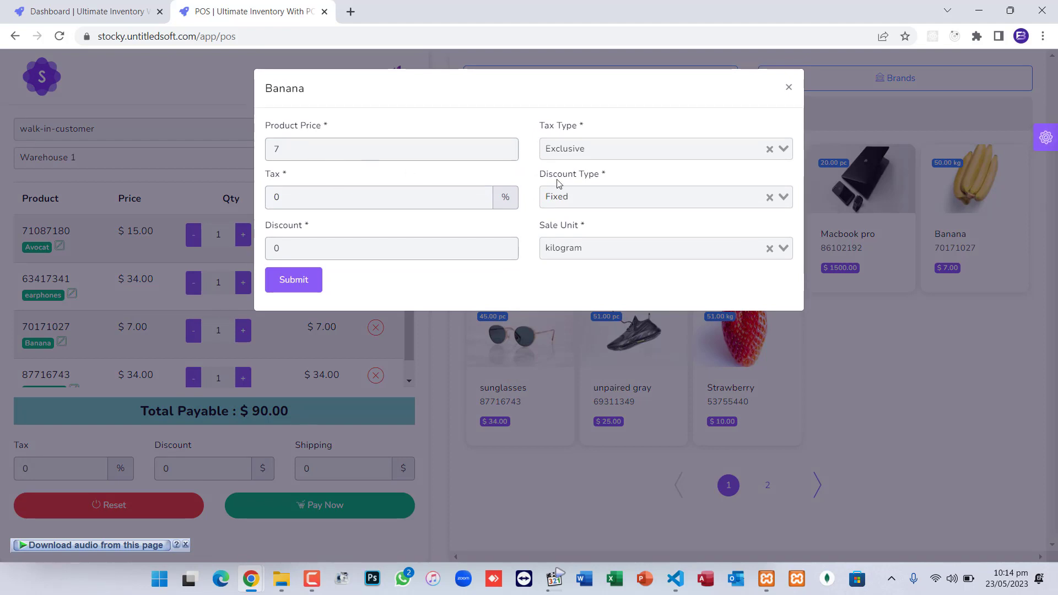
pyautogui.click(602, 201)
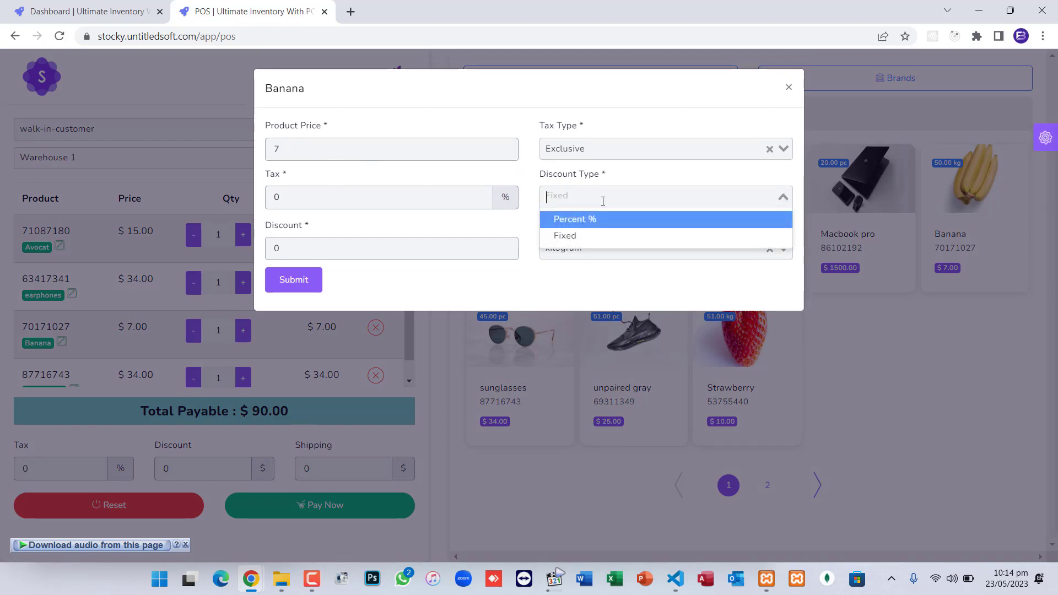
pyautogui.click(571, 238)
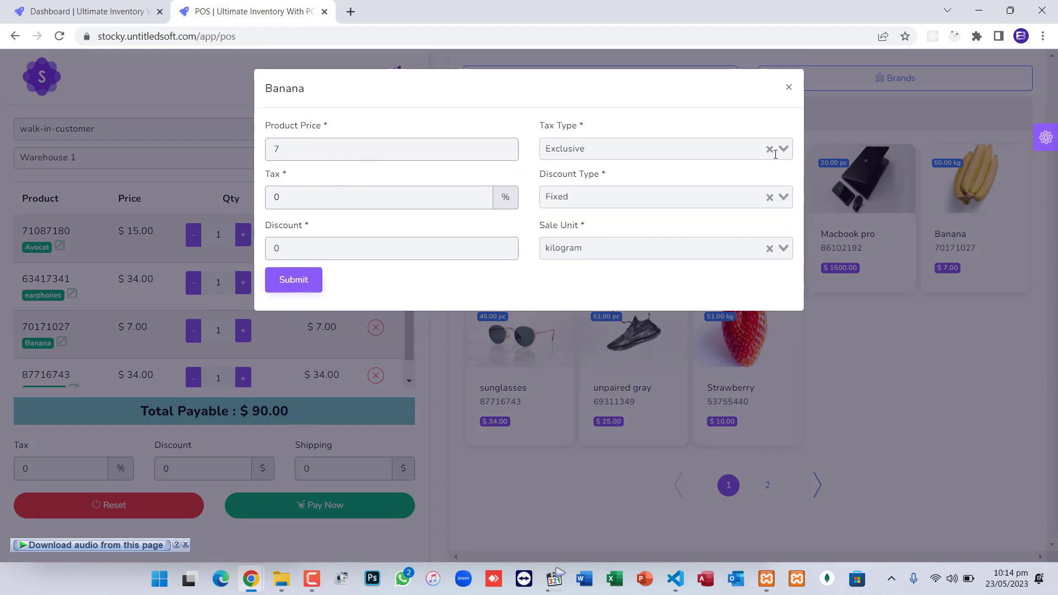
pyautogui.click(788, 87)
pyautogui.click(332, 496)
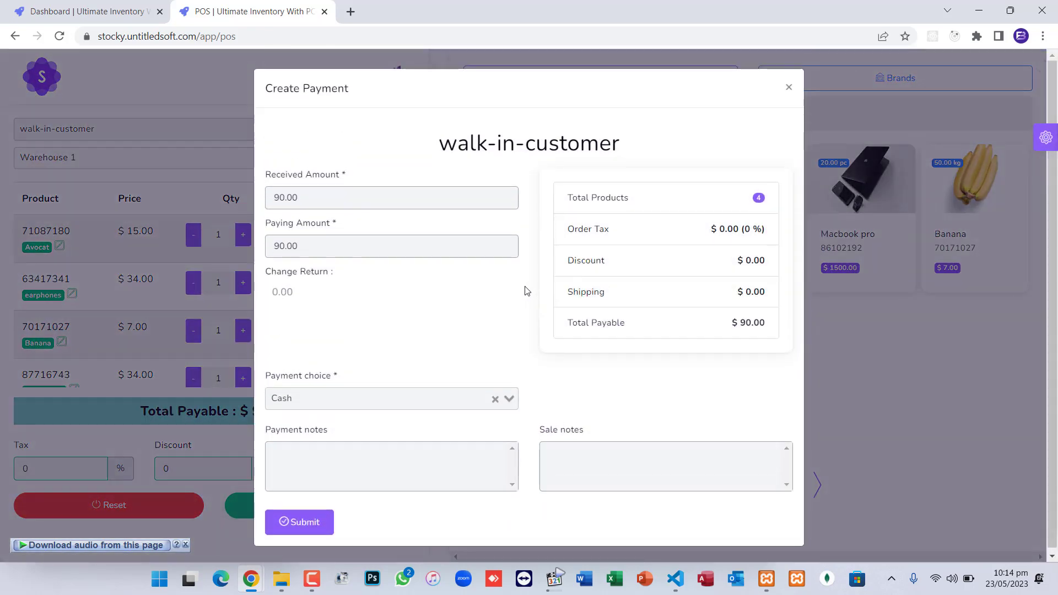
# Submit the $90.00 cash payment and enlarge the SL_1119 receipt window
pyautogui.click(306, 521)
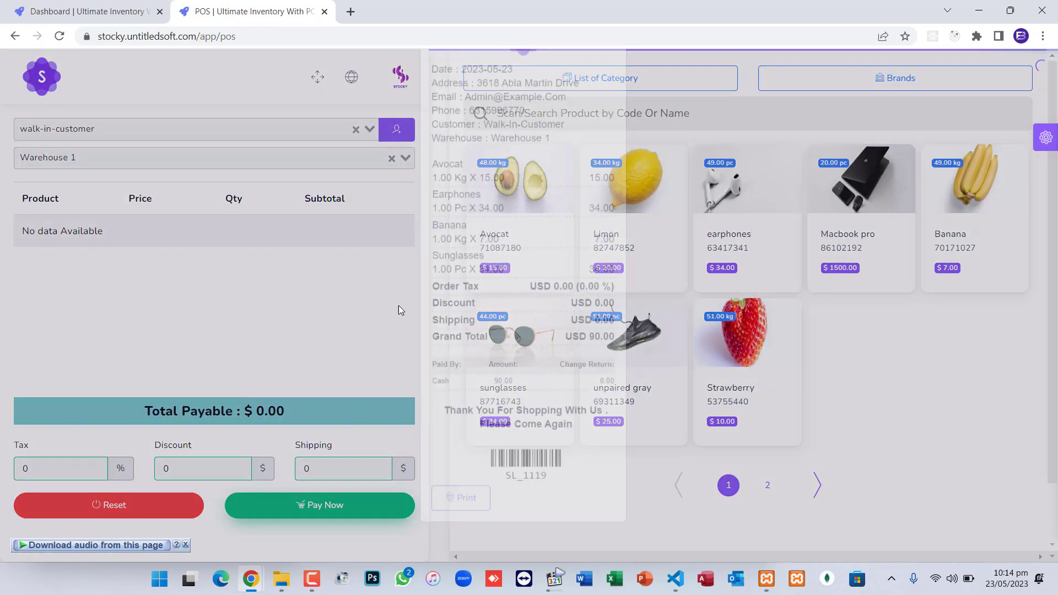
pyautogui.scroll(-2, 432, 301)
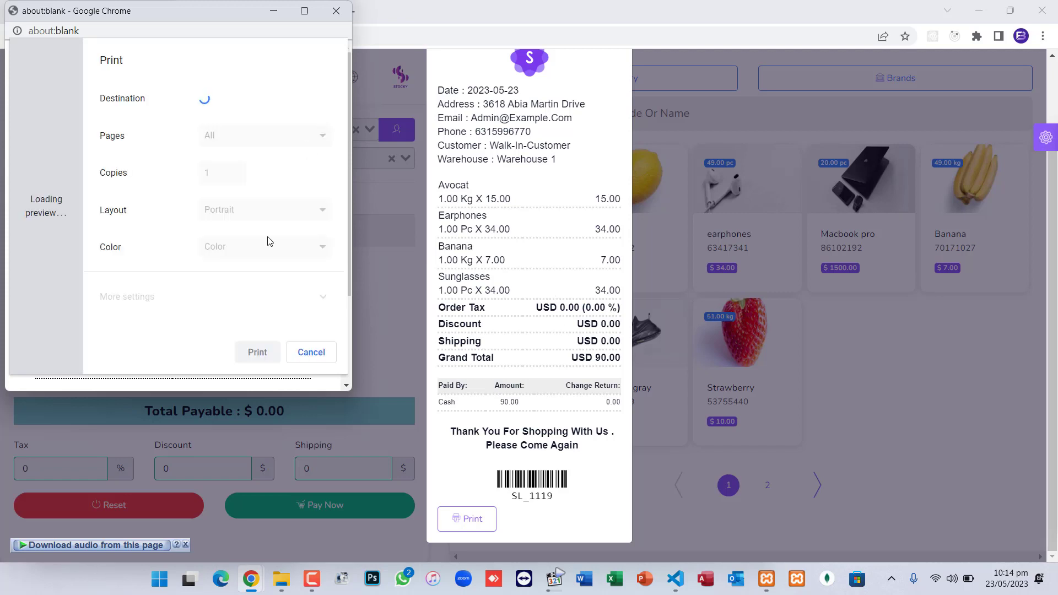
pyautogui.click(307, 356)
pyautogui.moveTo(346, 391); pyautogui.dragTo(267, 556)
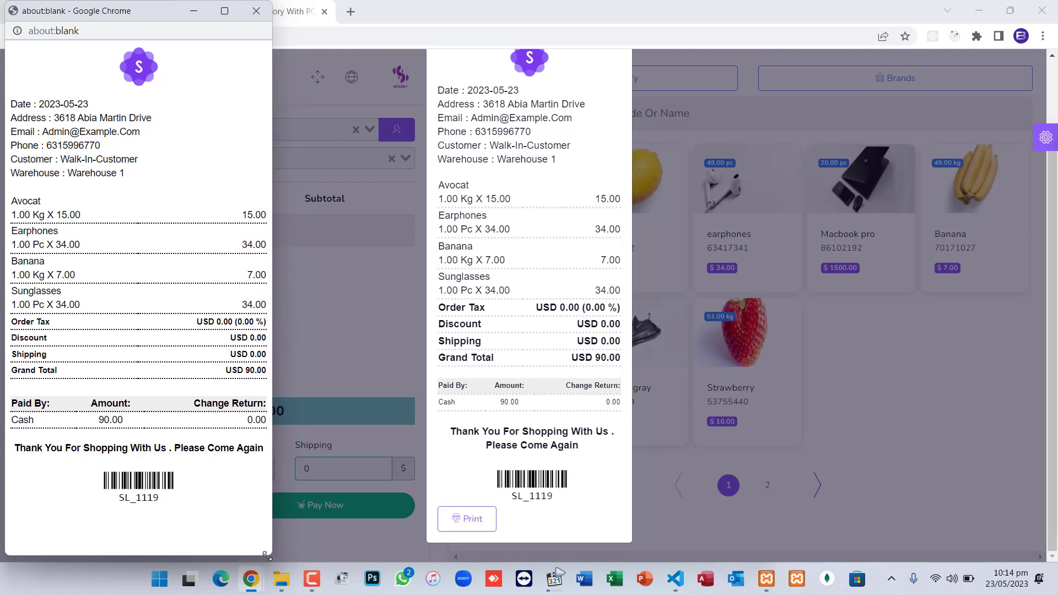
pyautogui.moveTo(123, 14); pyautogui.dragTo(208, 34)
# Print the POS invoice, then close the about:blank print window
pyautogui.click(459, 527)
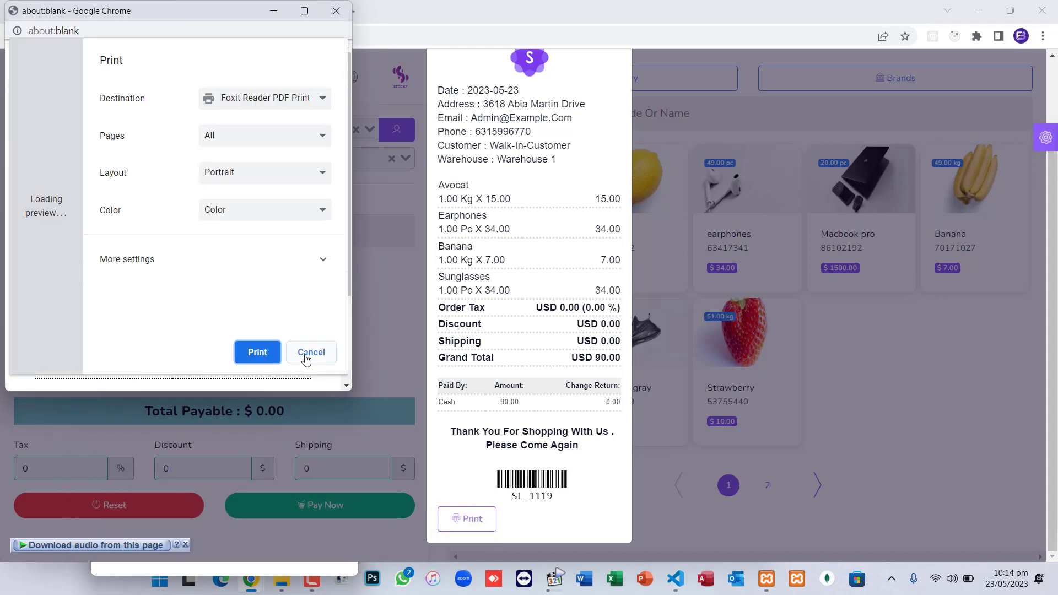
pyautogui.click(309, 353)
pyautogui.moveTo(347, 391); pyautogui.dragTo(267, 550)
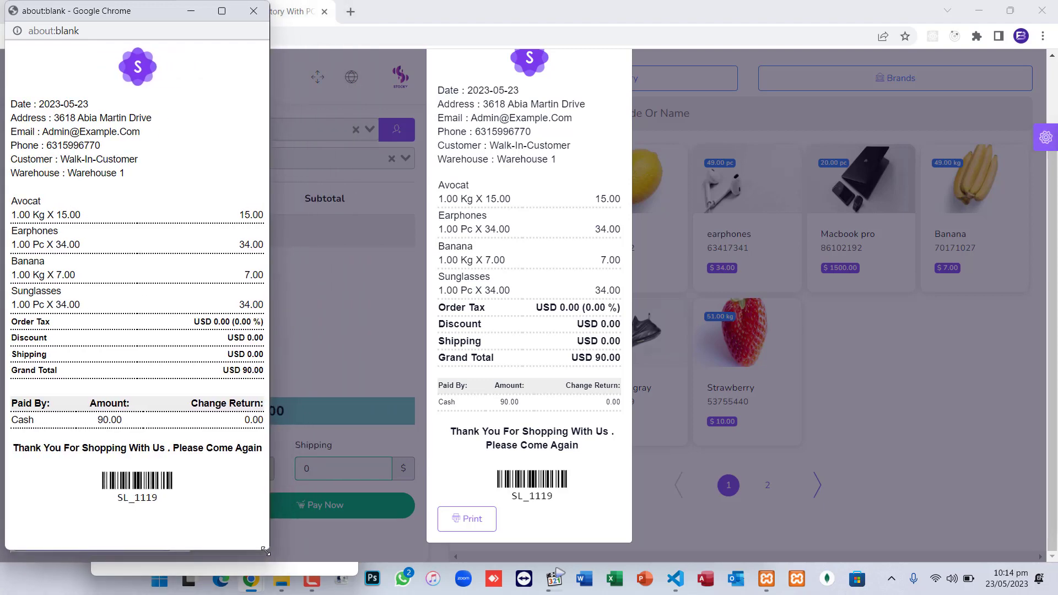
pyautogui.click(254, 11)
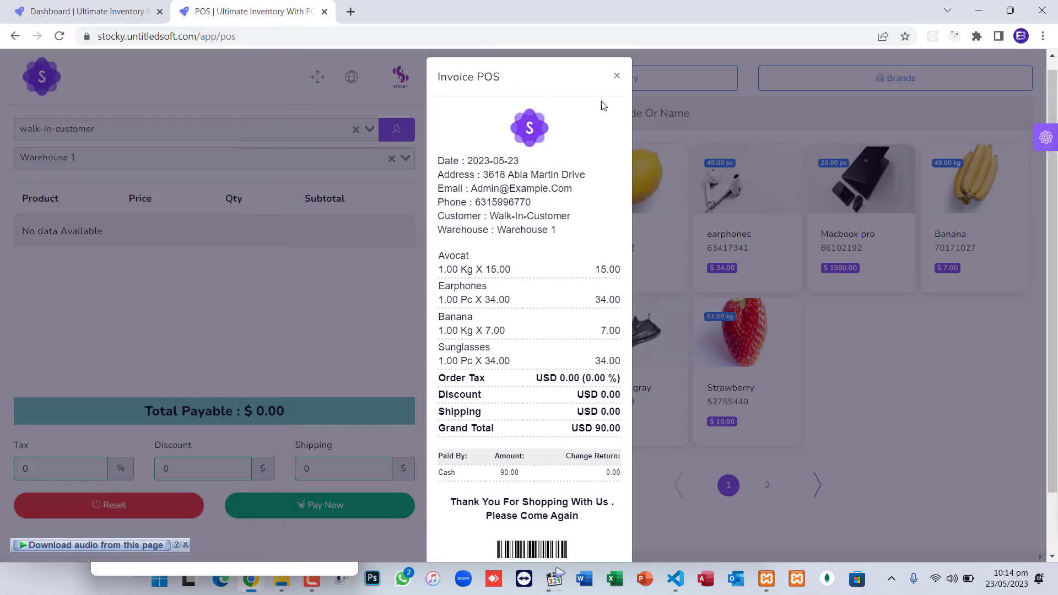
# Filter POS products by Adidas, samsung and Colgate, then back to All Brand
pyautogui.click(617, 90)
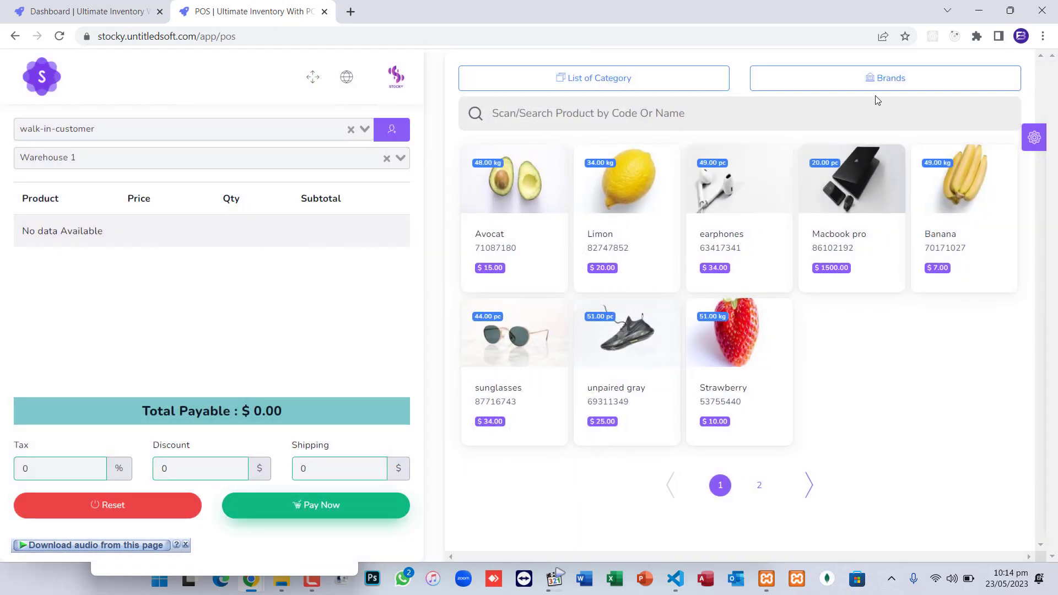
pyautogui.click(874, 79)
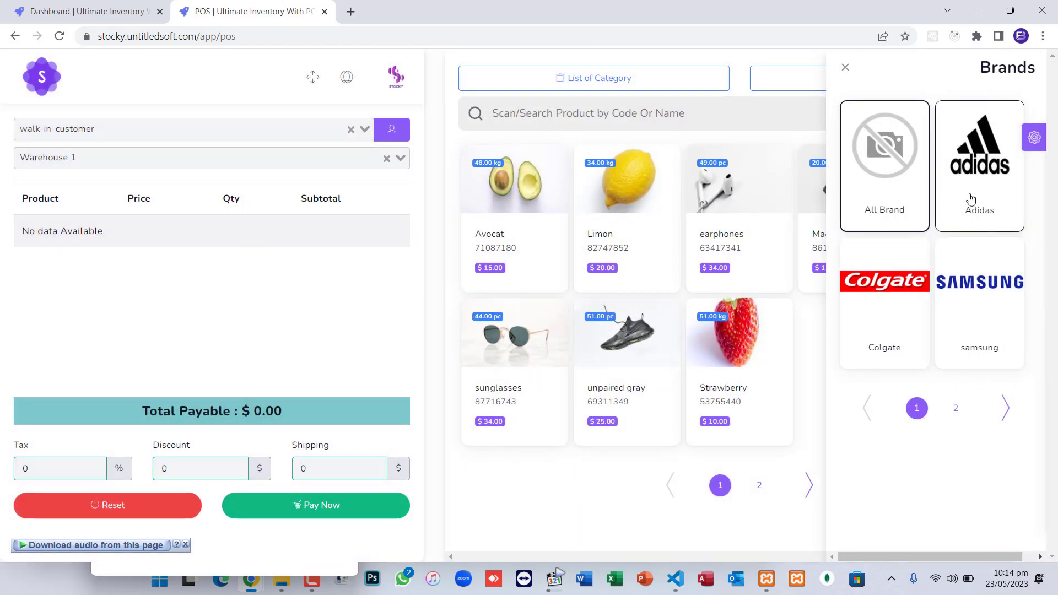
pyautogui.click(984, 178)
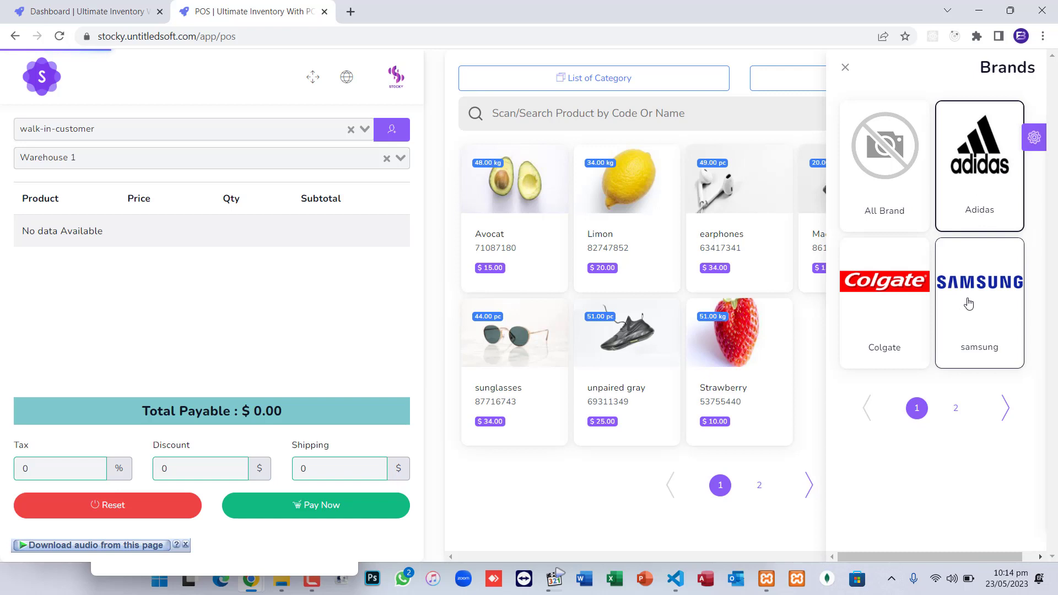
pyautogui.click(976, 297)
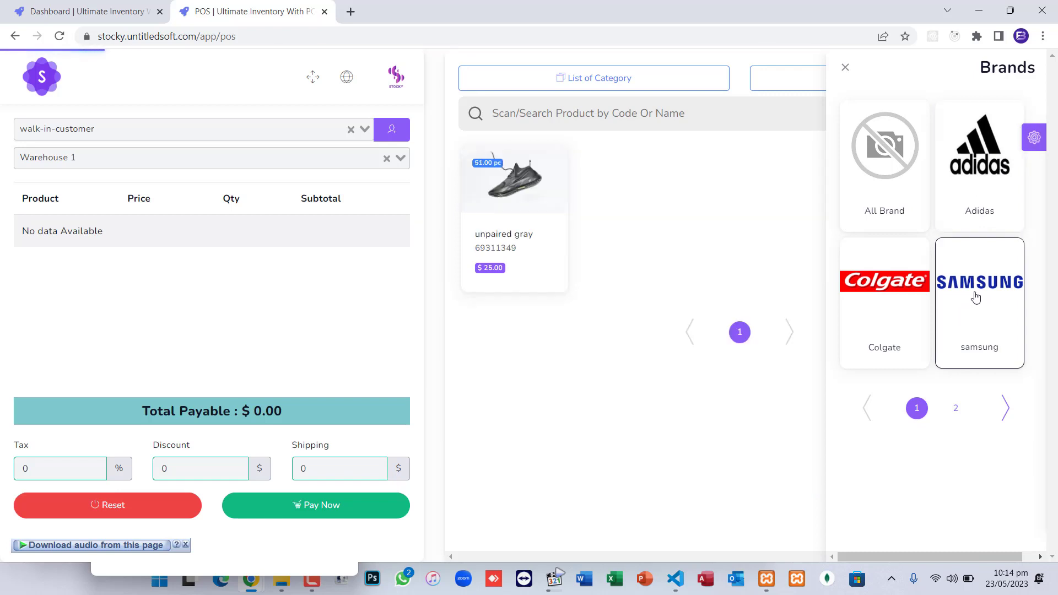
pyautogui.click(881, 303)
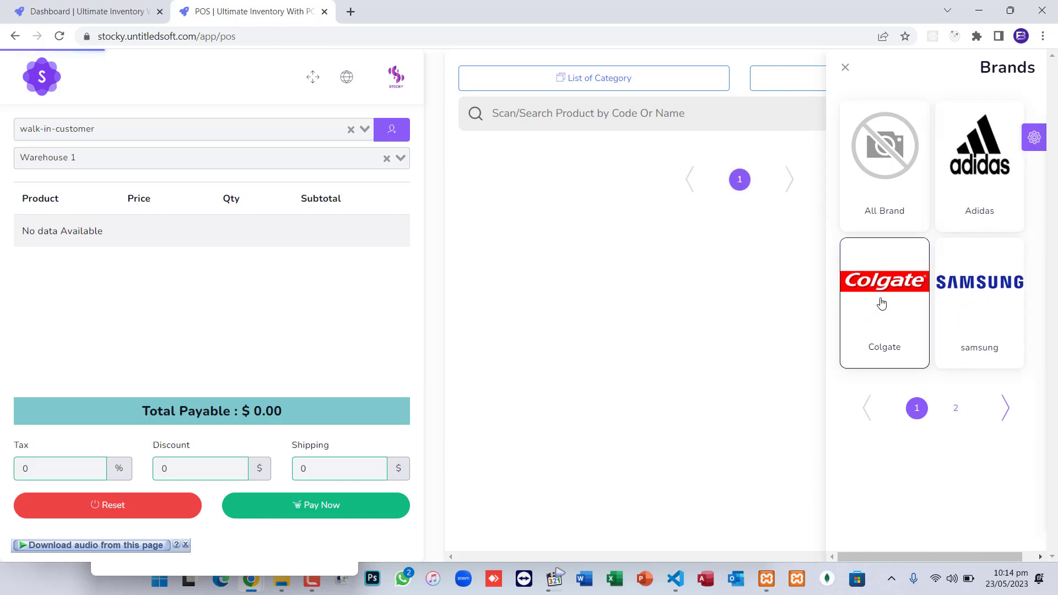
pyautogui.click(897, 212)
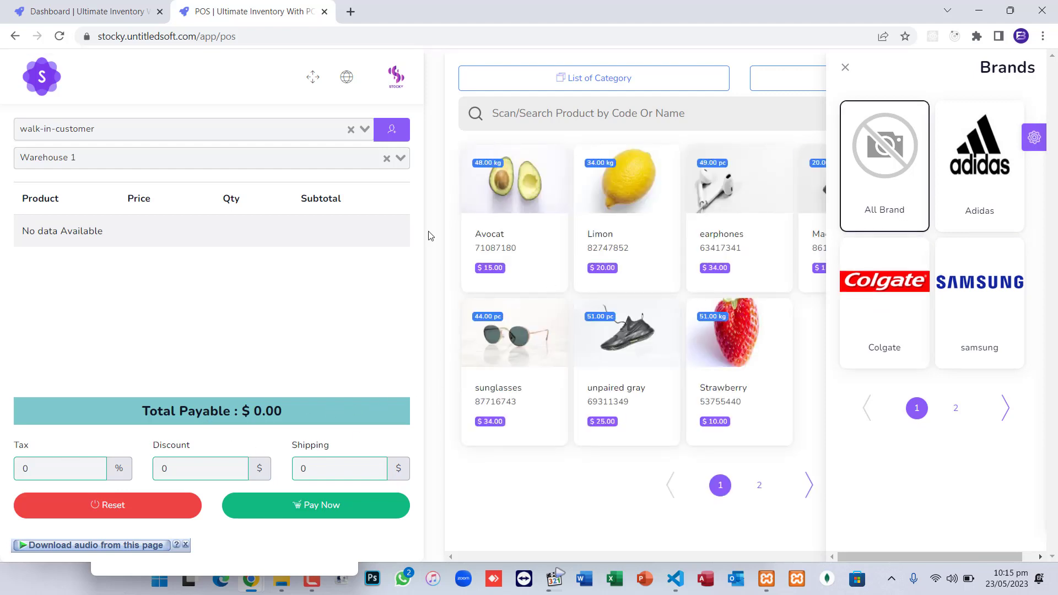
# Close the brand panel, reset the POS order and return to the dashboard
pyautogui.click(843, 67)
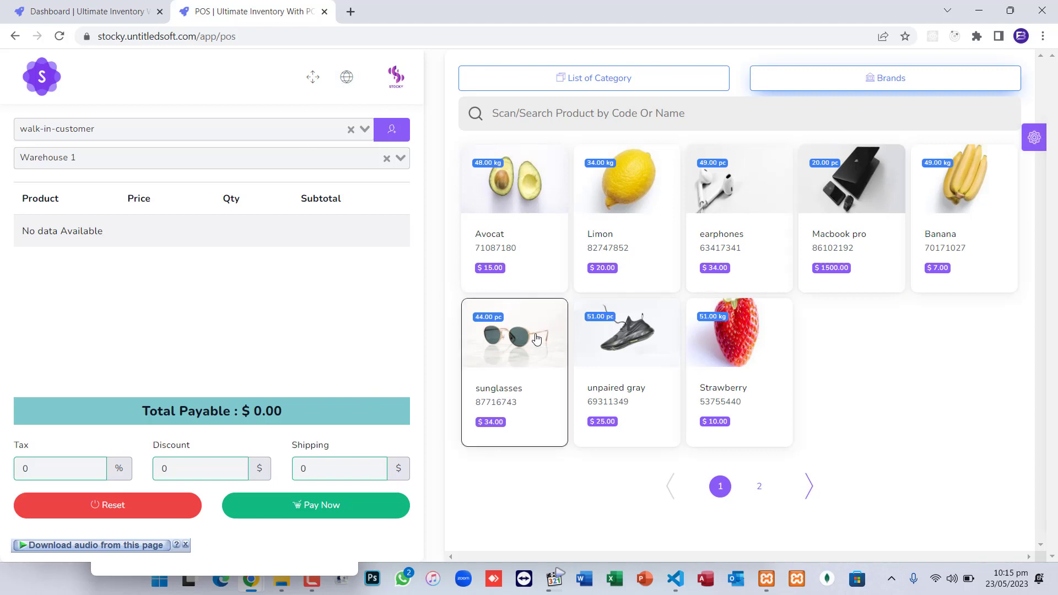
pyautogui.click(165, 503)
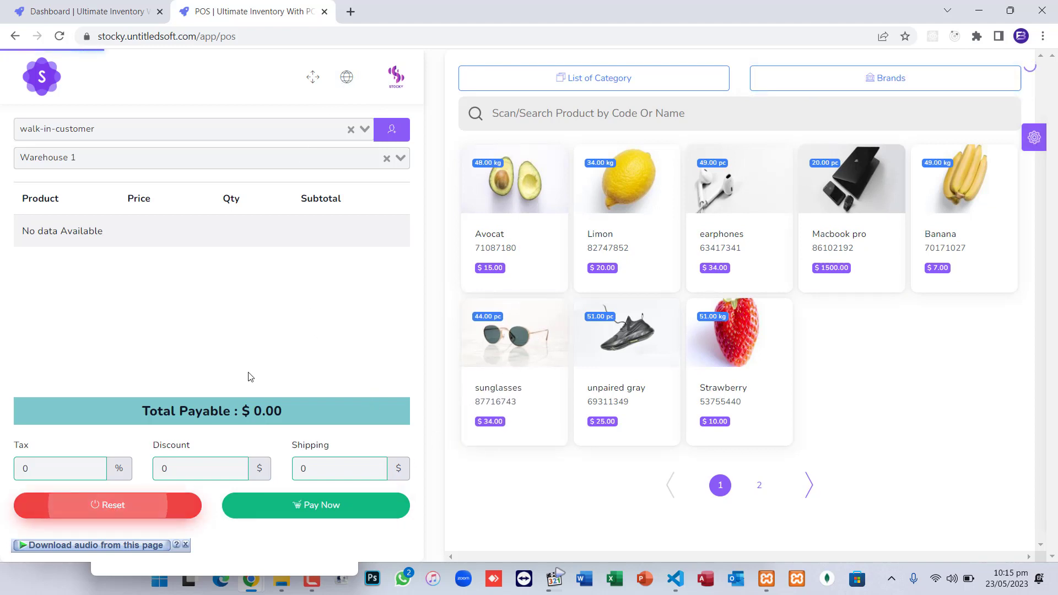
pyautogui.click(15, 37)
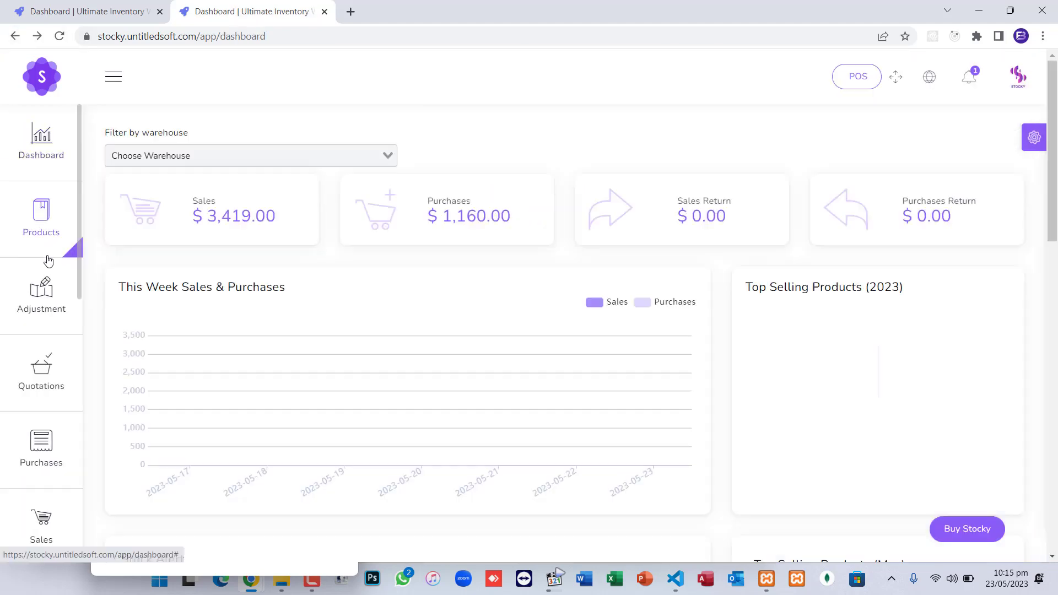
# Start a new sale, search 'oran' and dismiss the three warehouse warnings
pyautogui.moveTo(49, 436)
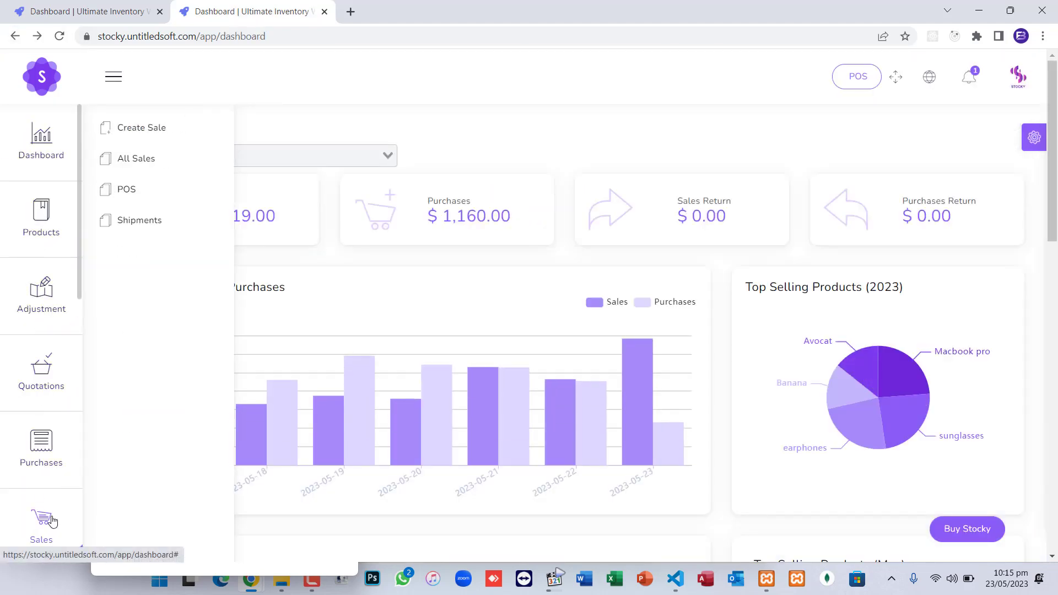
pyautogui.scroll(-3, 52, 523)
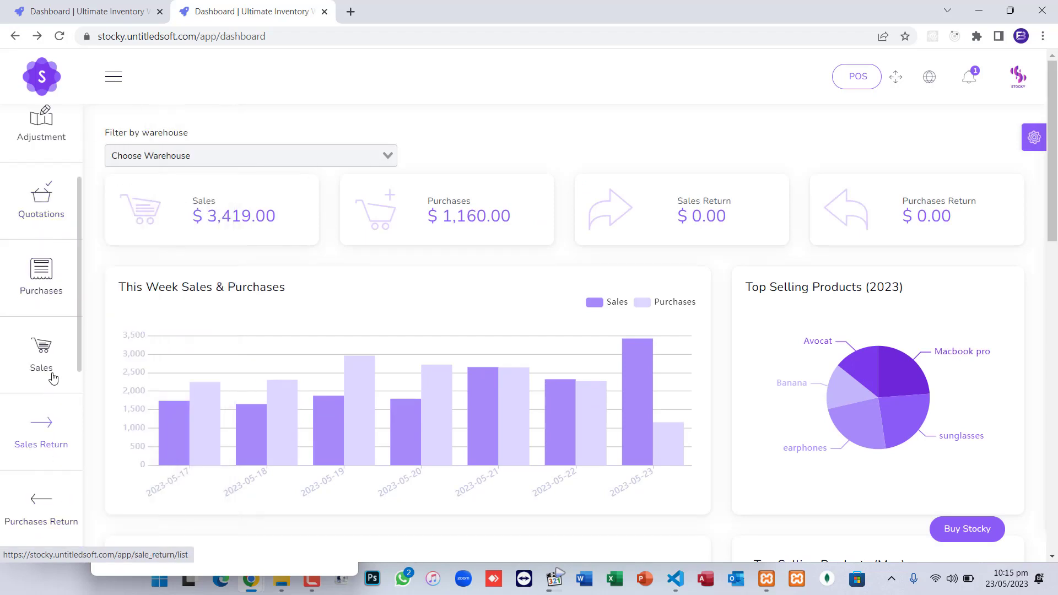
pyautogui.moveTo(71, 350)
pyautogui.click(152, 134)
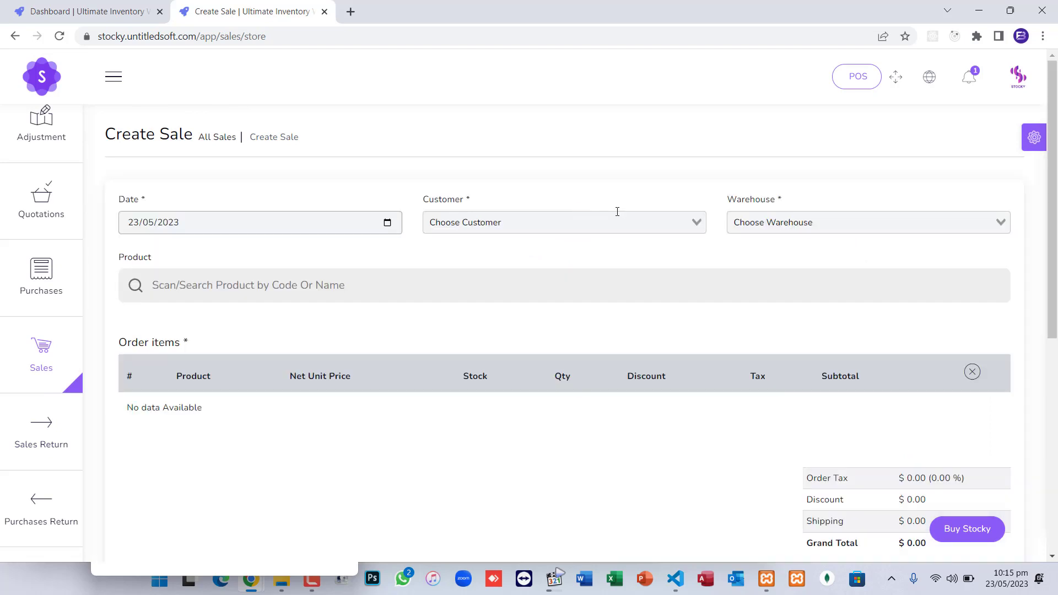
pyautogui.click(388, 285)
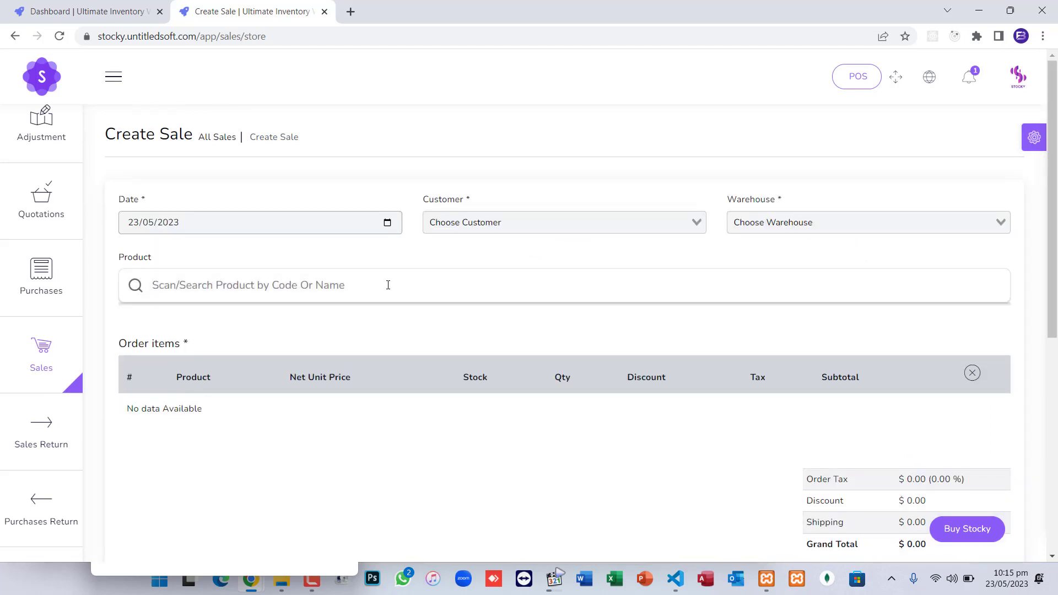
pyautogui.write('oran')
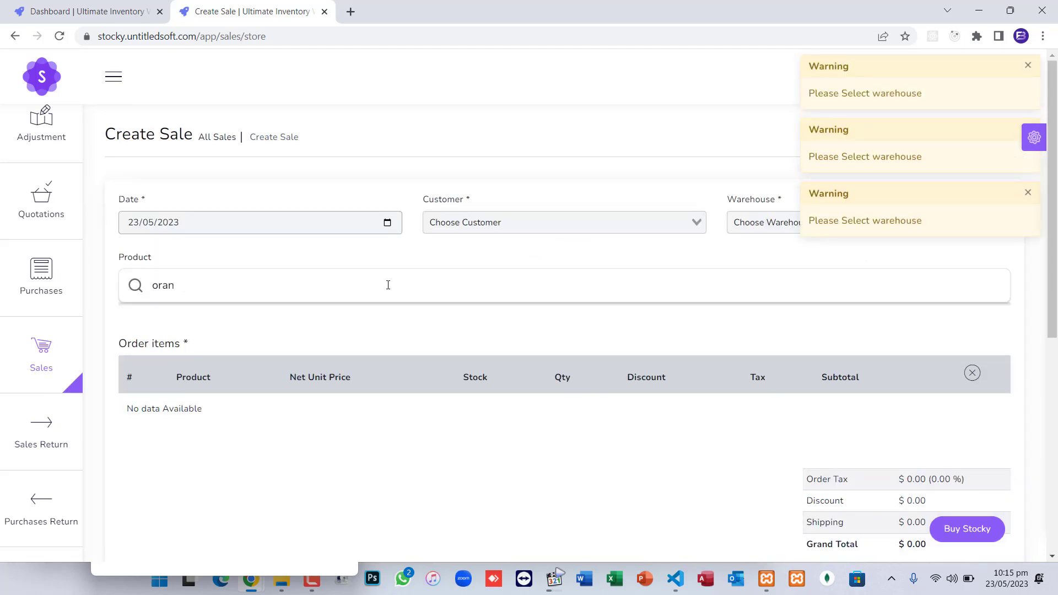
pyautogui.click(1028, 69)
pyautogui.click(1028, 72)
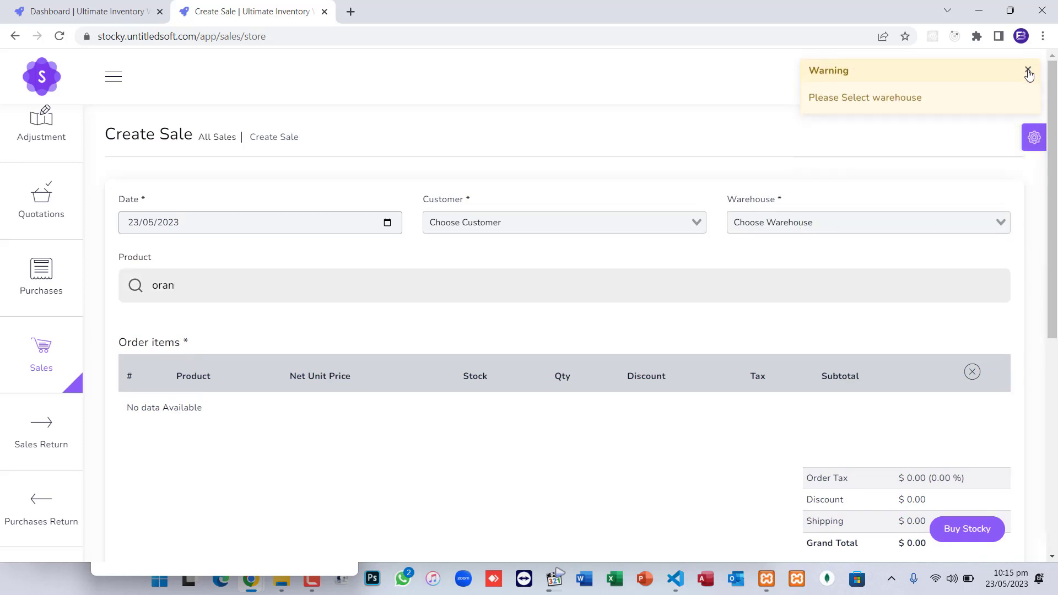
pyautogui.click(1027, 72)
pyautogui.moveTo(197, 290); pyautogui.dragTo(139, 292)
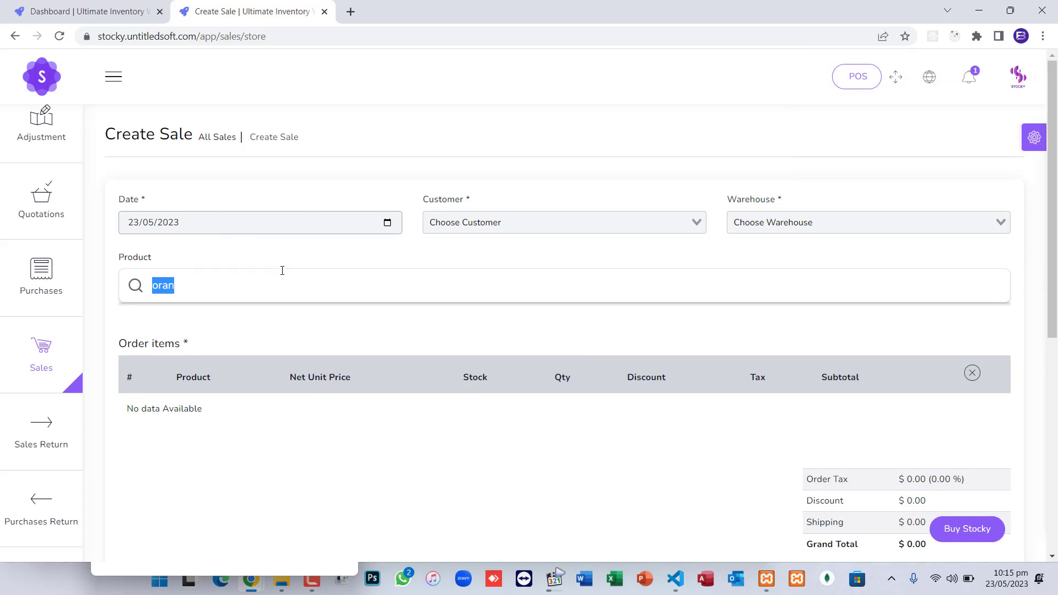
# Choose a registered customer and Warehouse 2 for the sale
pyautogui.click(484, 226)
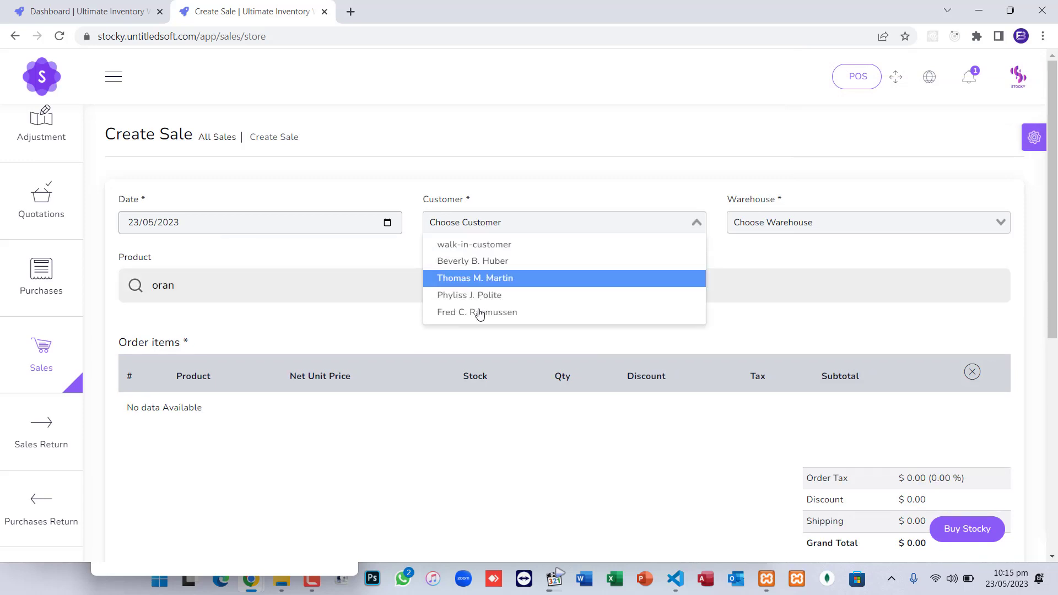
pyautogui.click(488, 261)
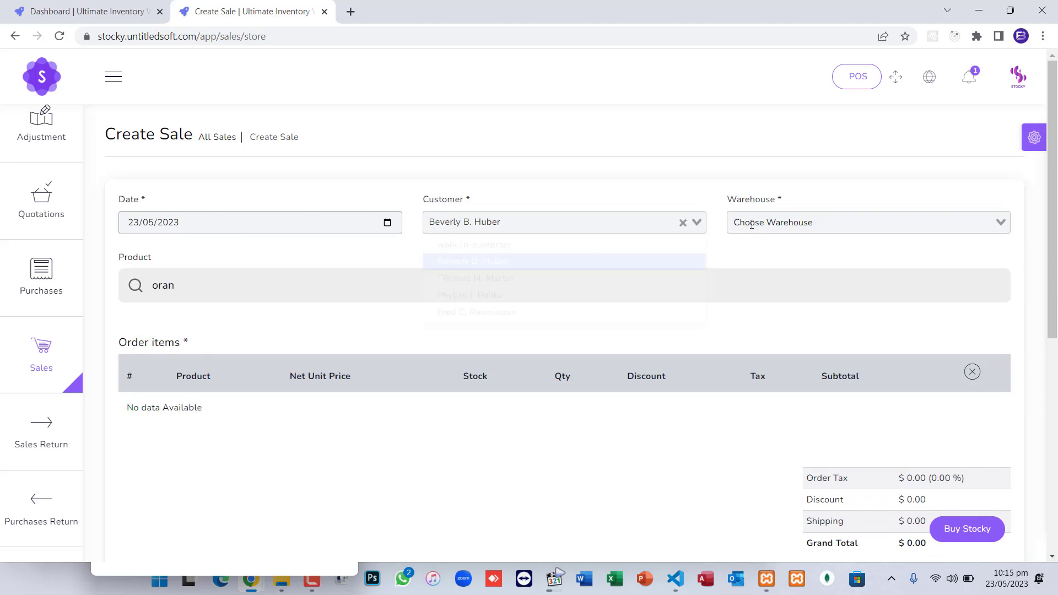
pyautogui.click(753, 223)
pyautogui.click(760, 261)
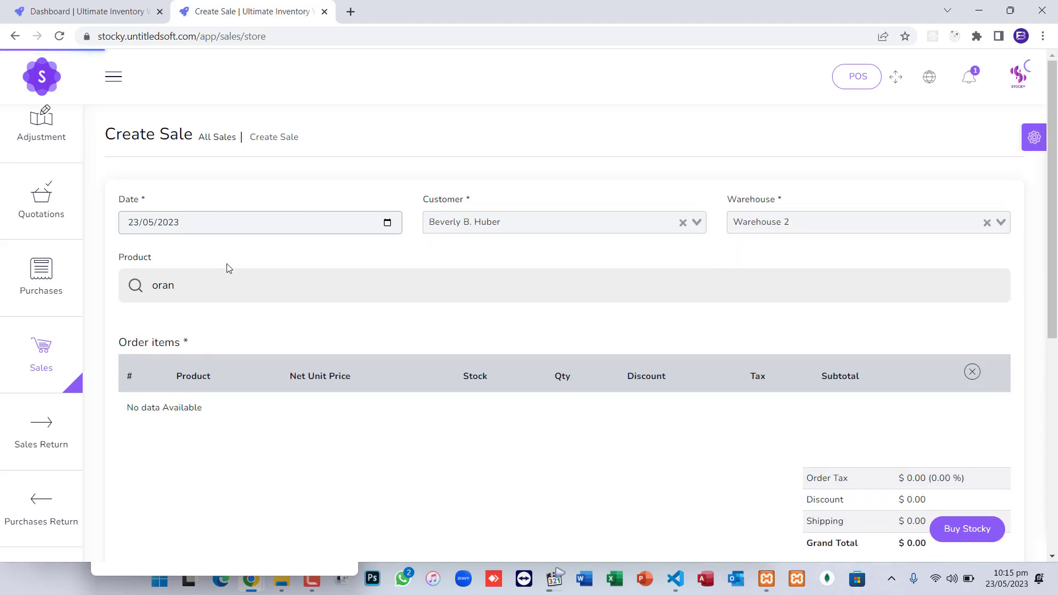
# Search 'or', add one Orange to the items, and submit the $23.00 sale
pyautogui.click(216, 278)
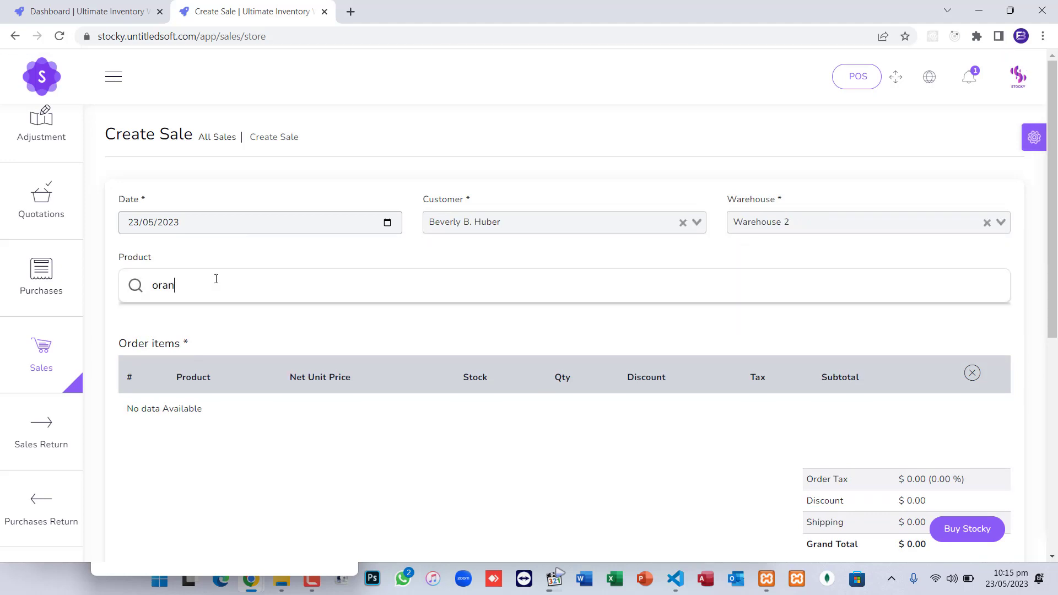
pyautogui.press('BackSpace')
pyautogui.press('BackSpace')
pyautogui.press('BackSpace')
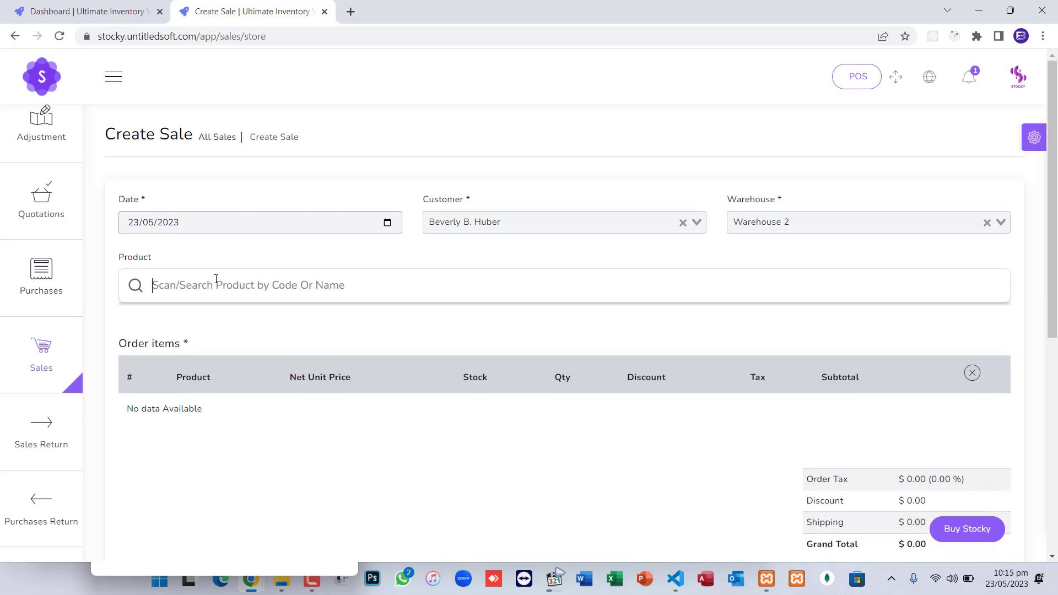
pyautogui.write('or')
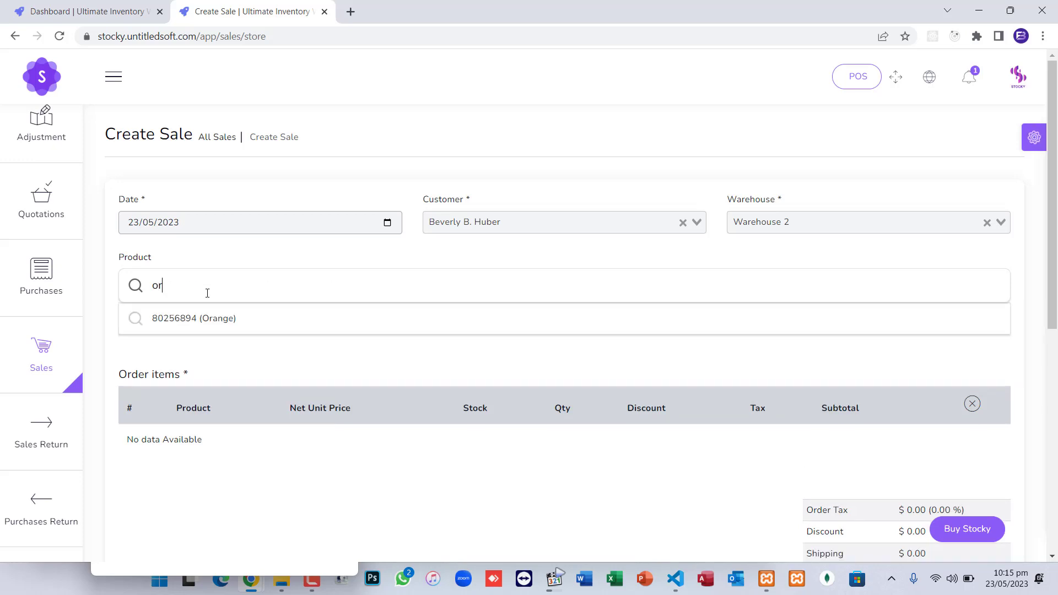
pyautogui.click(208, 315)
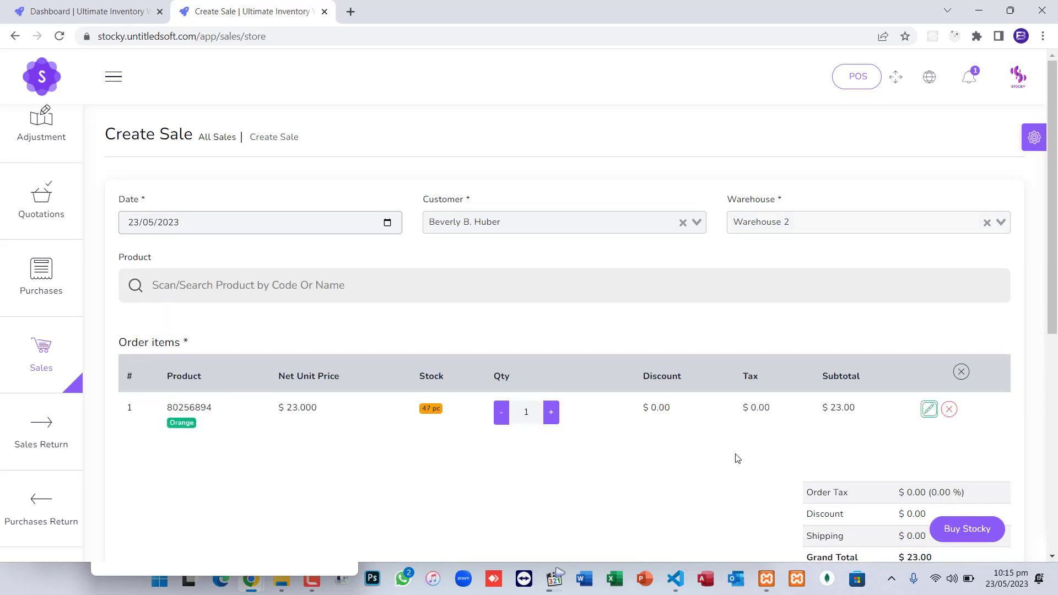
pyautogui.scroll(-4, 801, 468)
pyautogui.scroll(-4, 501, 449)
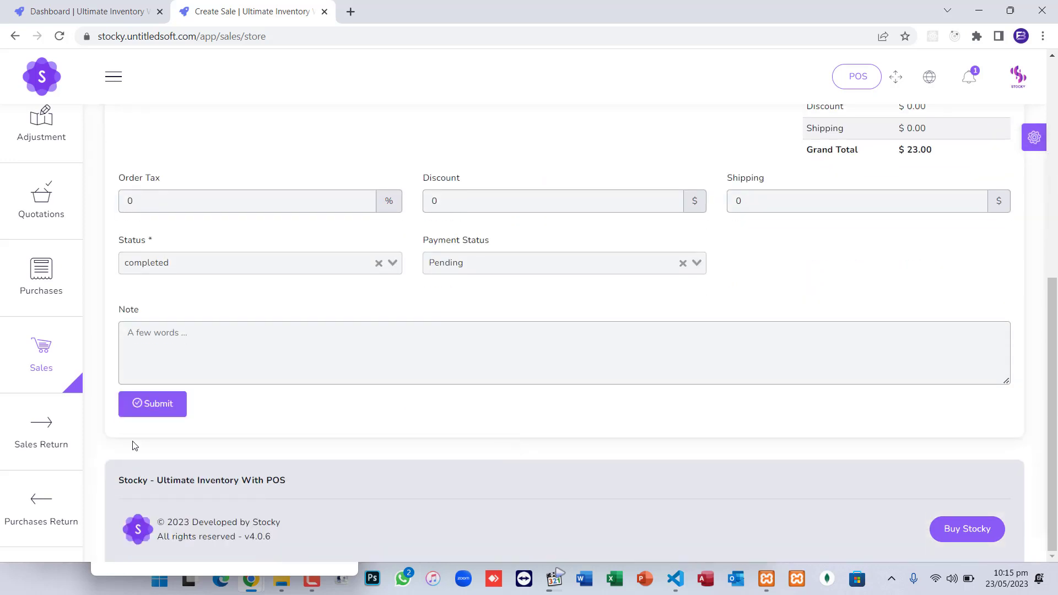
pyautogui.click(161, 414)
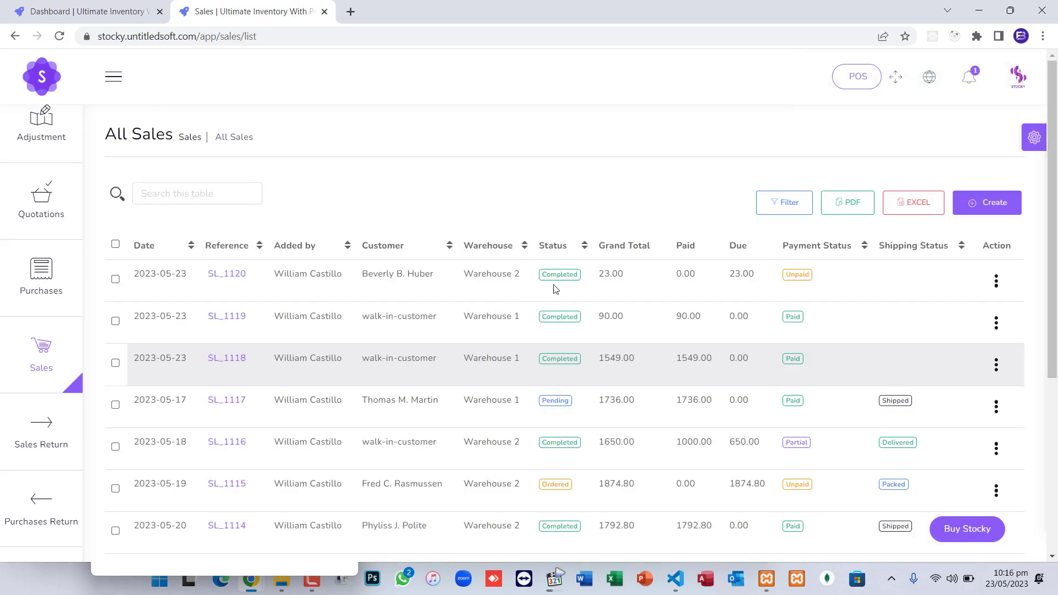
# Review SL_1119's $90.00 cash payment without deleting it, then open SL_1120's action menu
pyautogui.click(995, 328)
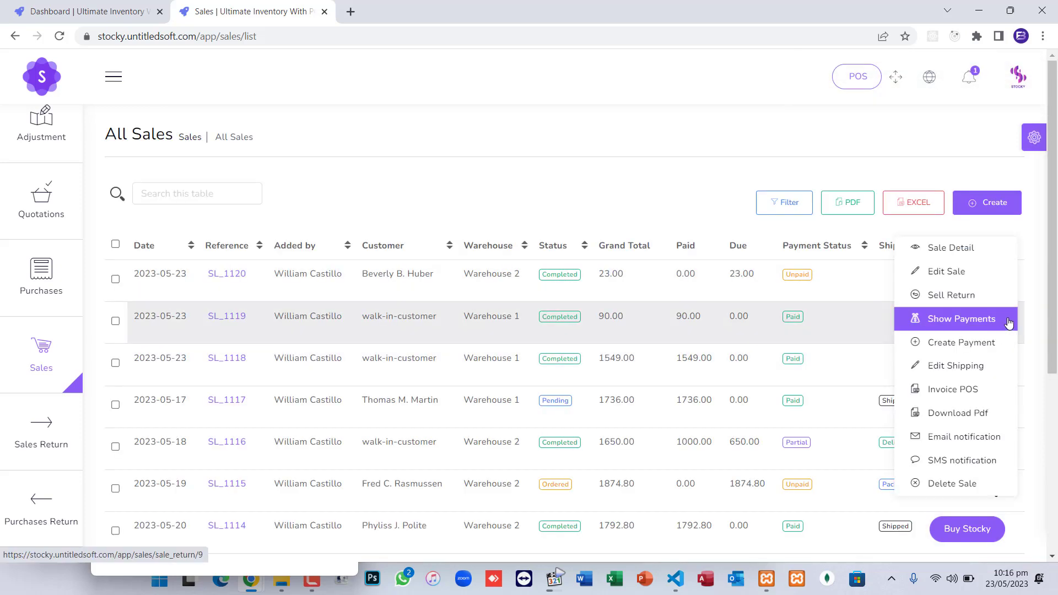
pyautogui.click(937, 318)
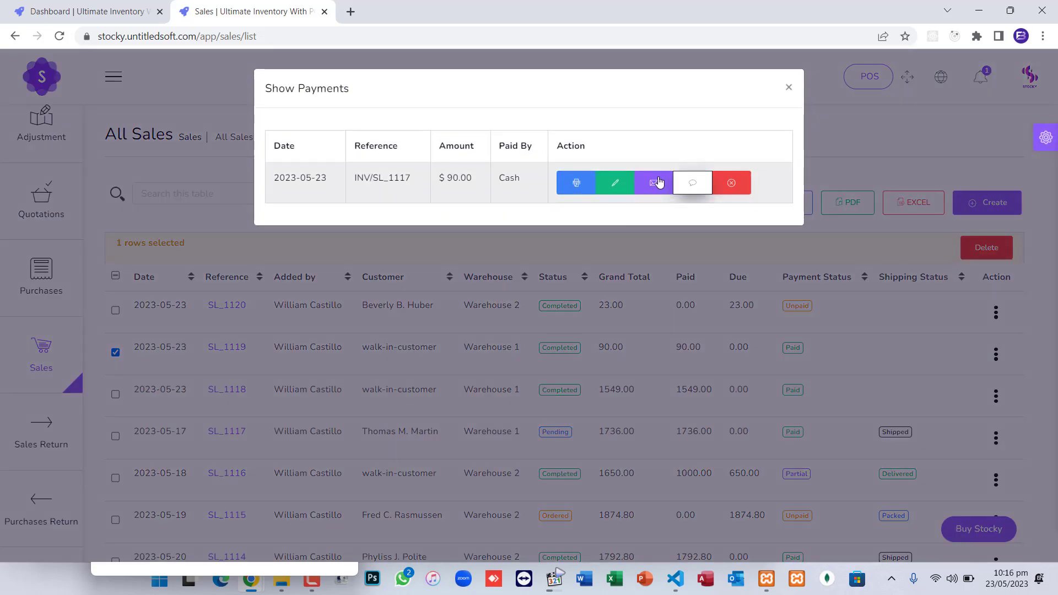
pyautogui.click(734, 187)
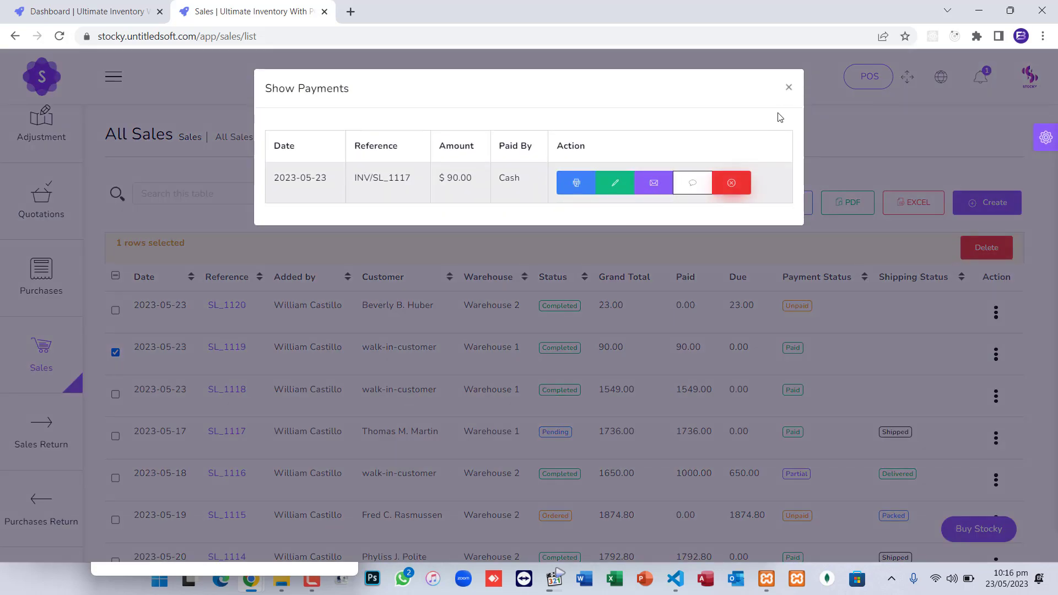
pyautogui.click(622, 328)
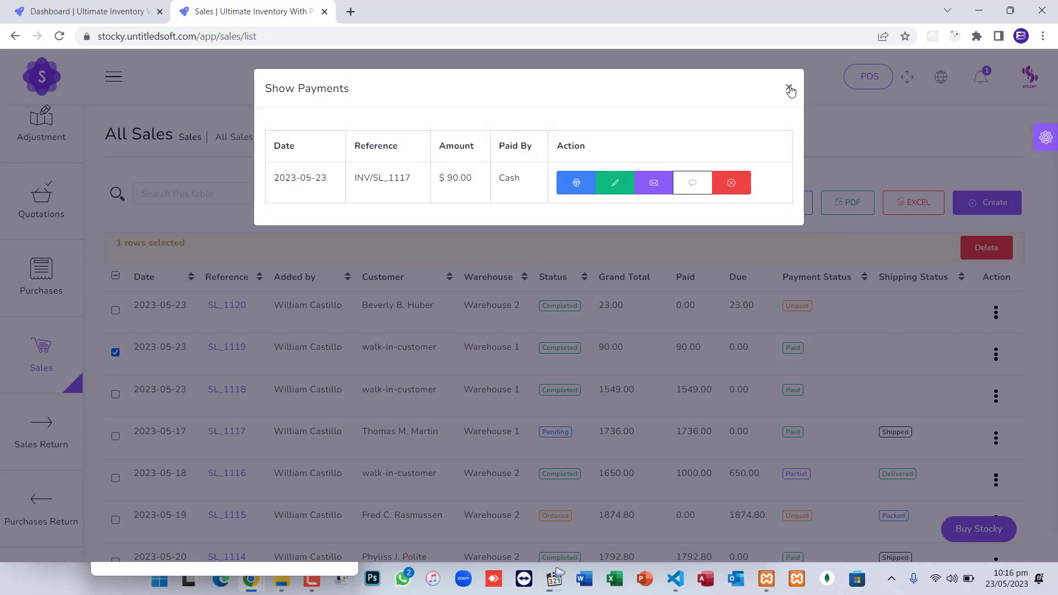
pyautogui.click(789, 90)
pyautogui.click(996, 314)
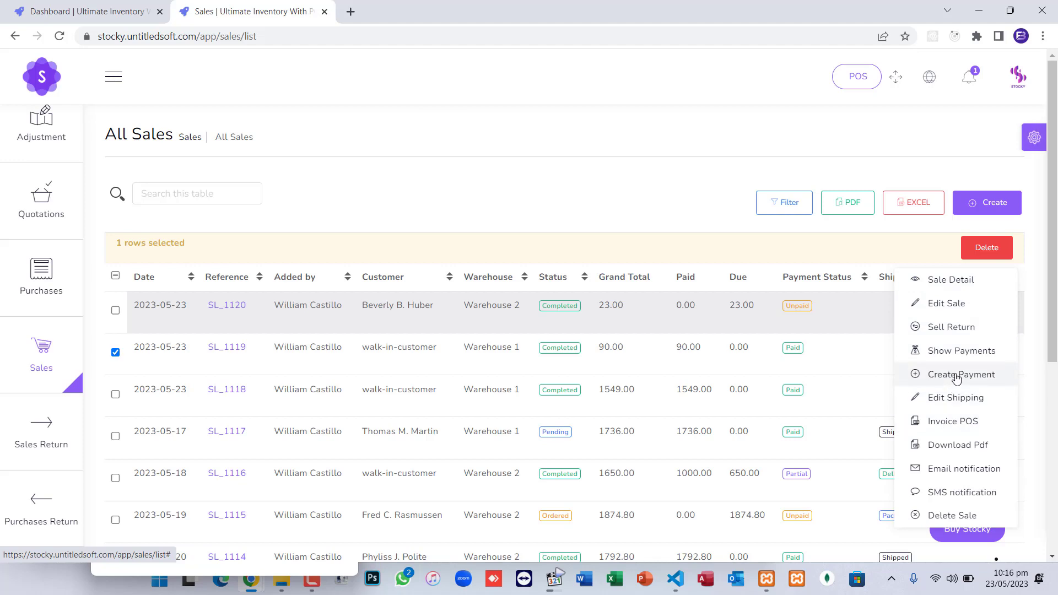
# Cancel the SL_1120 PDF download, open its sale details, and bring up the print preview
pyautogui.click(958, 447)
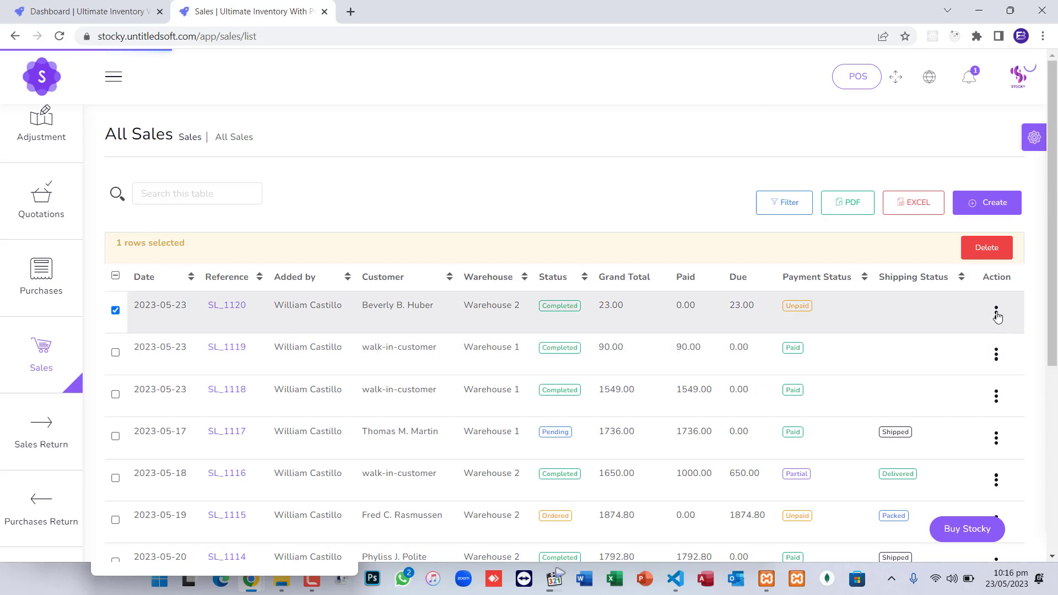
pyautogui.click(606, 347)
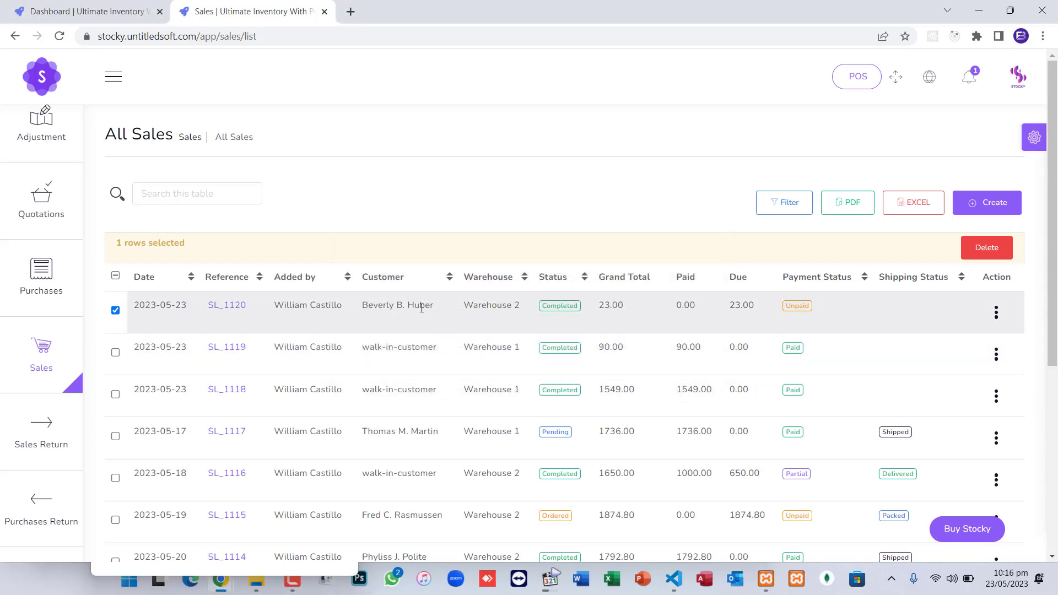
pyautogui.click(233, 311)
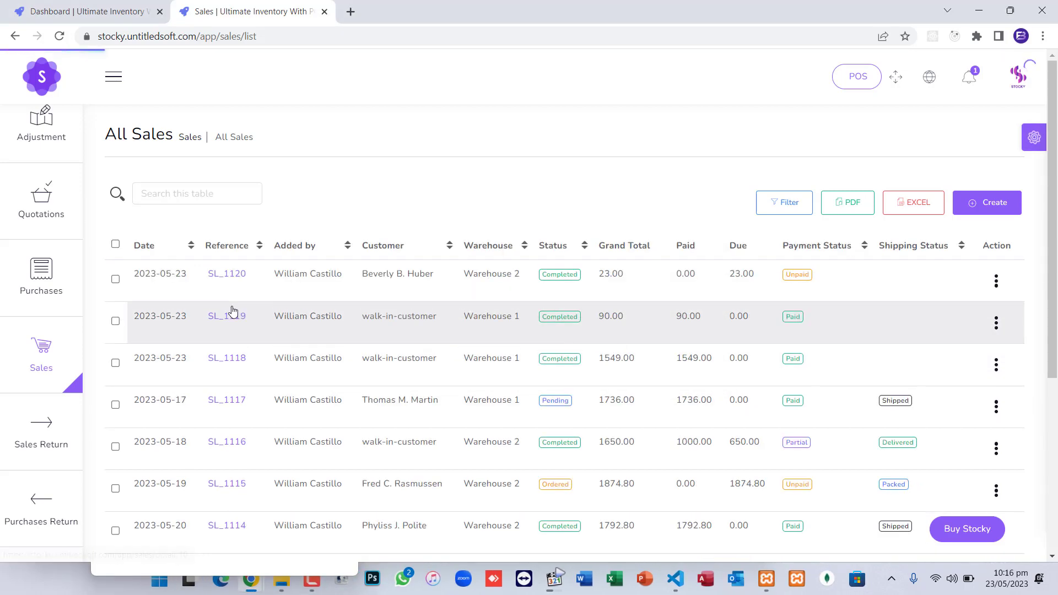
pyautogui.scroll(-5, 530, 340)
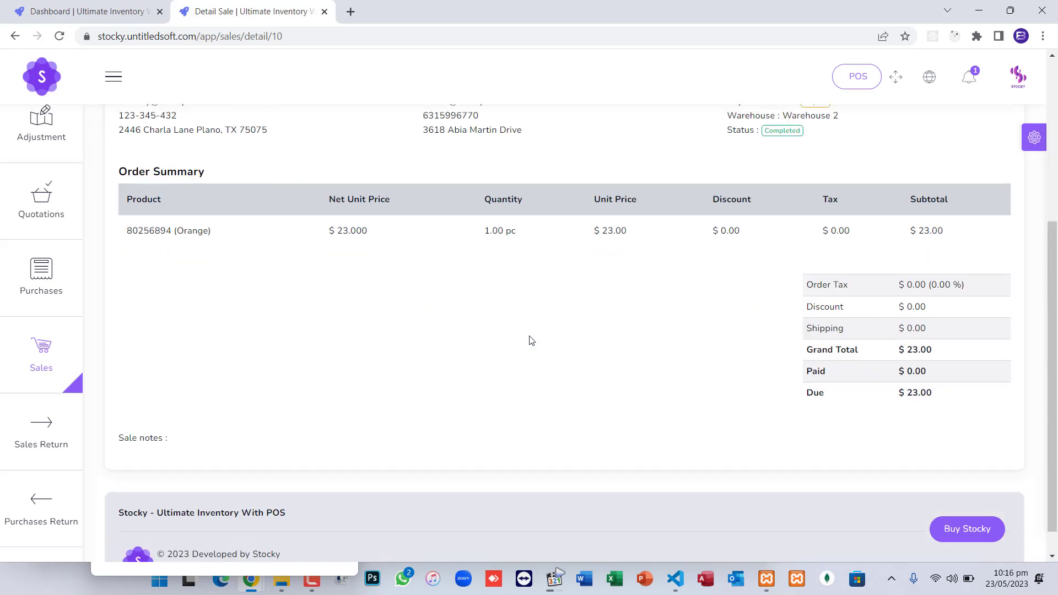
pyautogui.scroll(5, 315, 246)
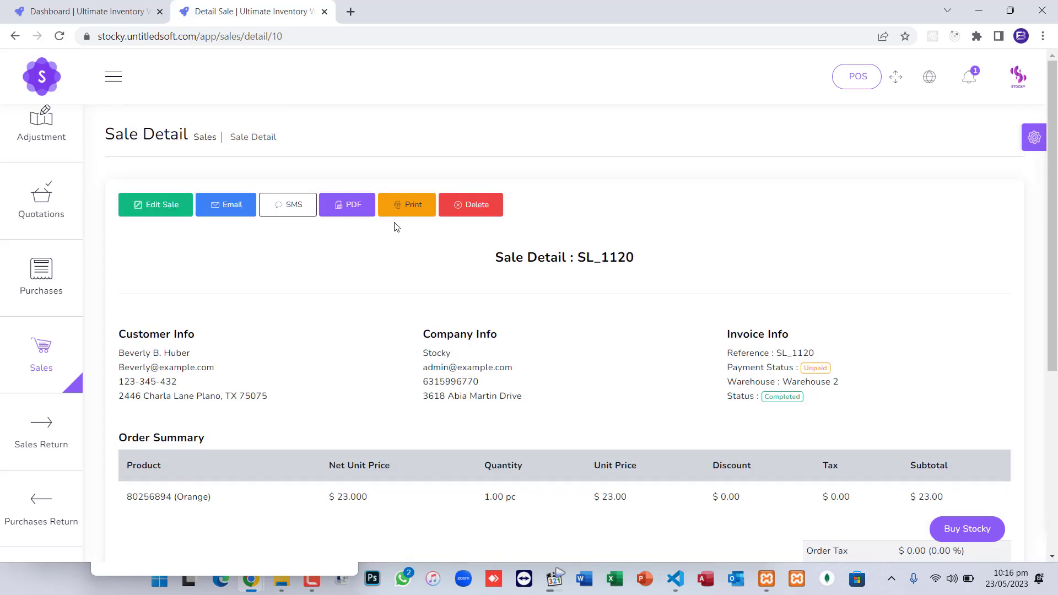
pyautogui.click(406, 208)
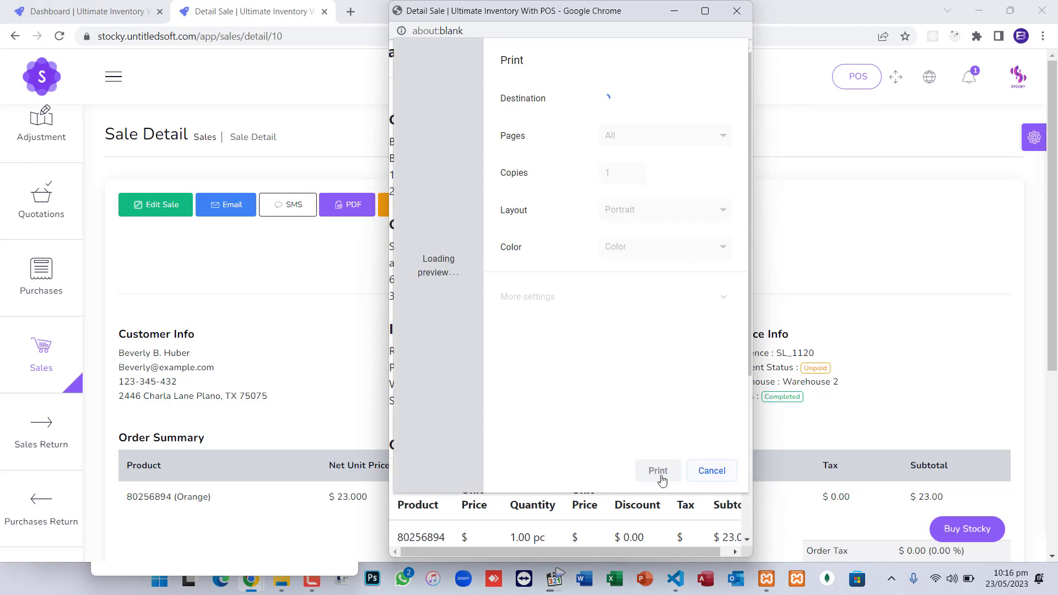
pyautogui.click(710, 470)
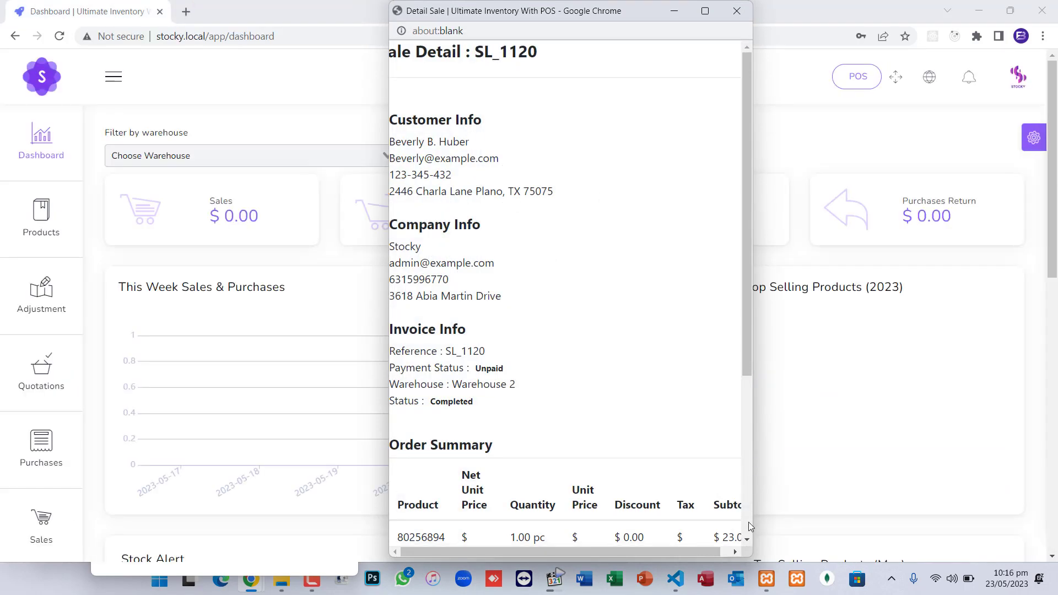
# Close the SL_1120 print window and scroll through the dashboard's $0.00 totals
pyautogui.moveTo(748, 553); pyautogui.dragTo(942, 561)
pyautogui.moveTo(719, 17); pyautogui.dragTo(565, 17)
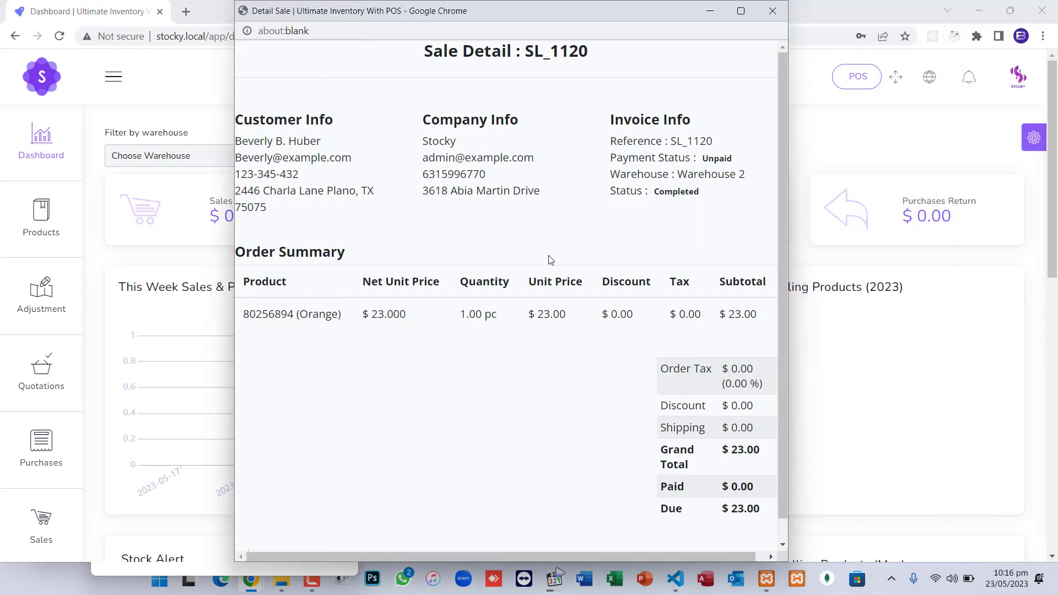
pyautogui.scroll(-2, 551, 260)
pyautogui.click(770, 11)
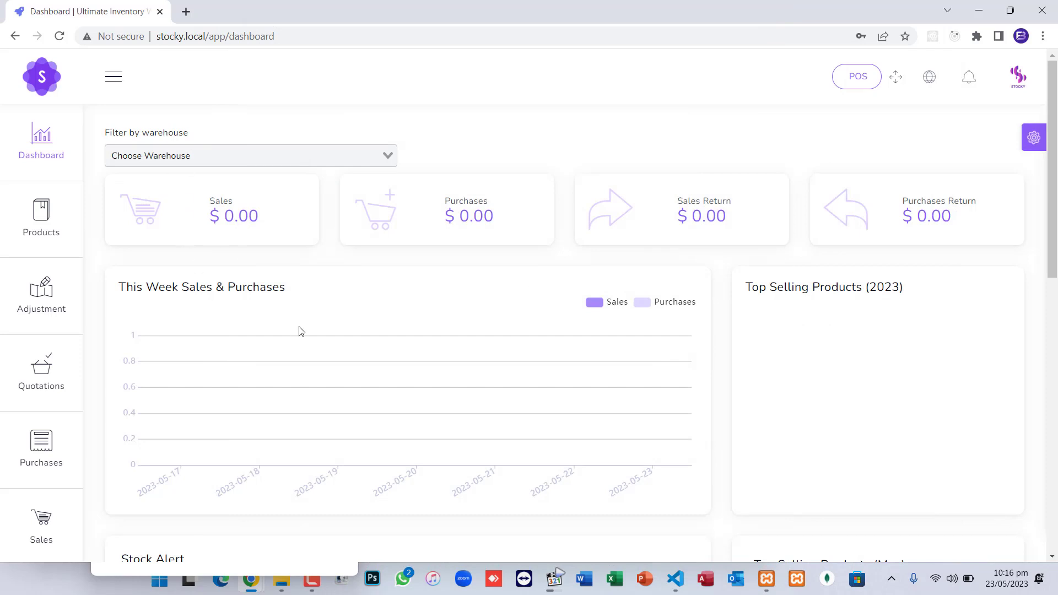
pyautogui.scroll(-8, 300, 330)
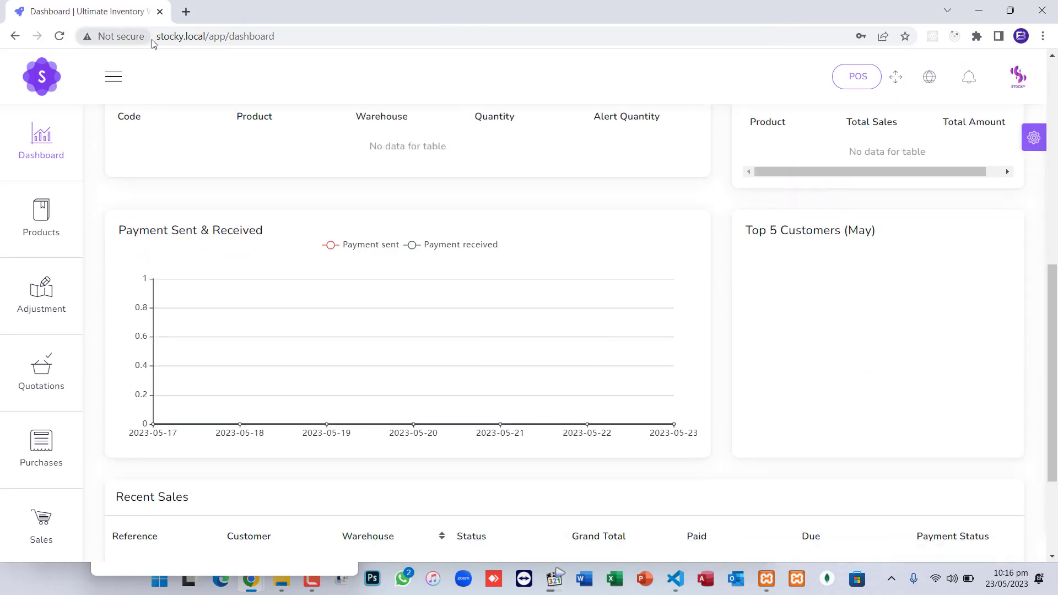
pyautogui.scroll(8, 208, 235)
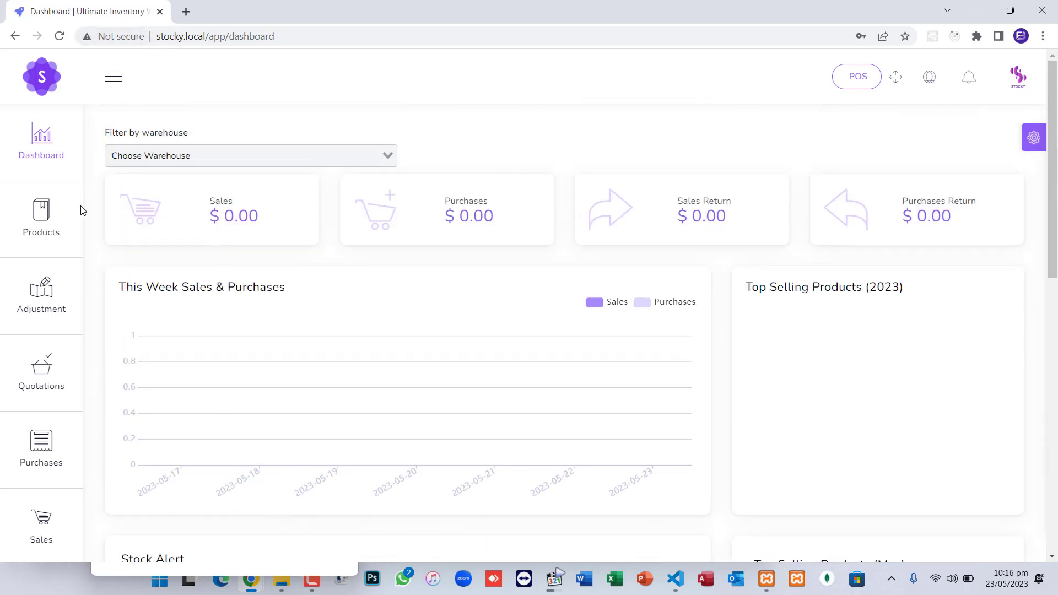
# Open the product list and close the leftover POS receipt window
pyautogui.moveTo(72, 220)
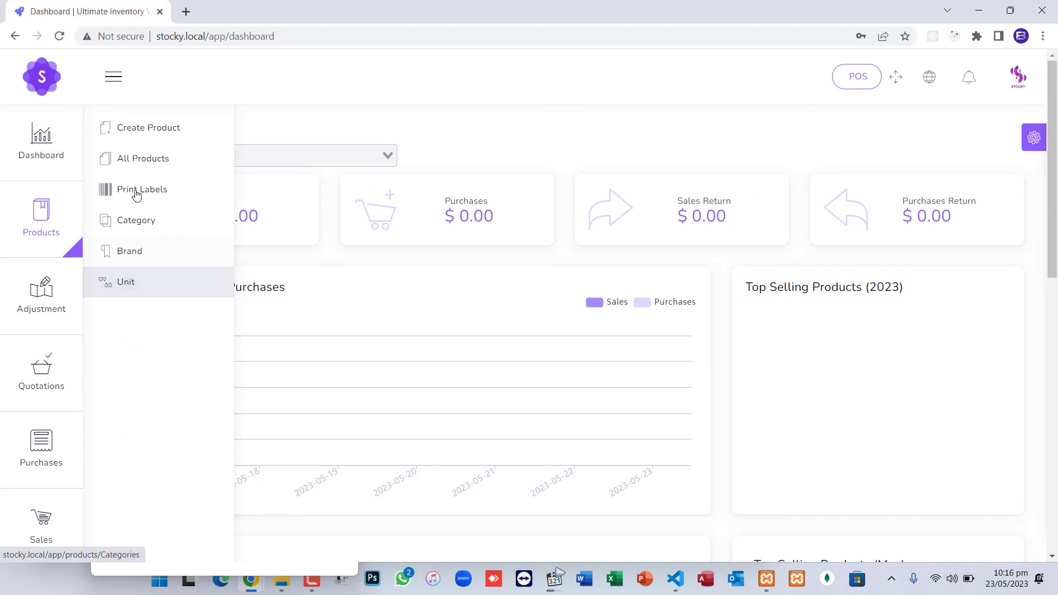
pyautogui.click(151, 158)
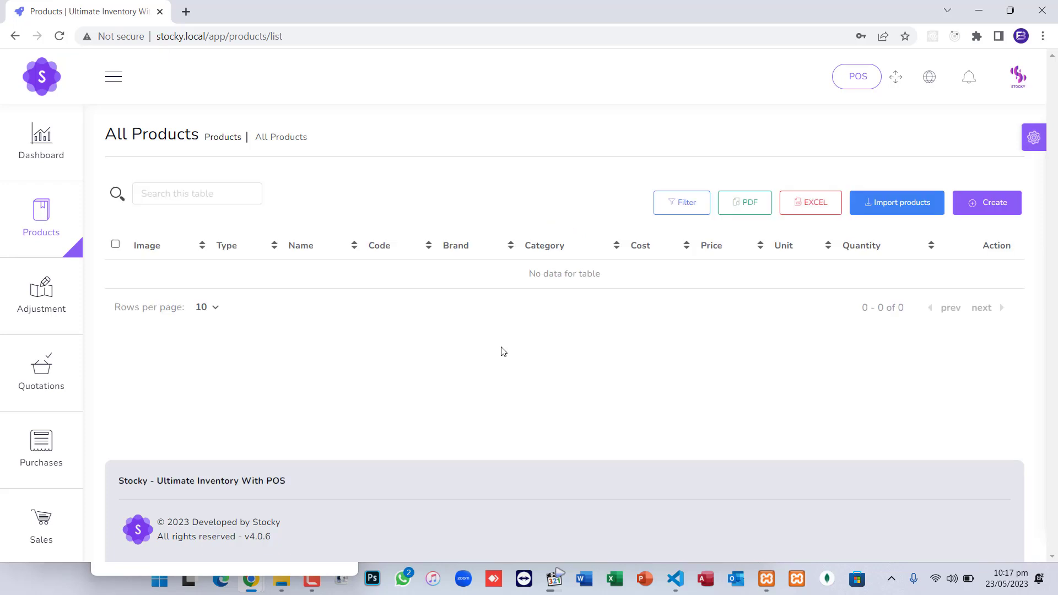
pyautogui.click(279, 576)
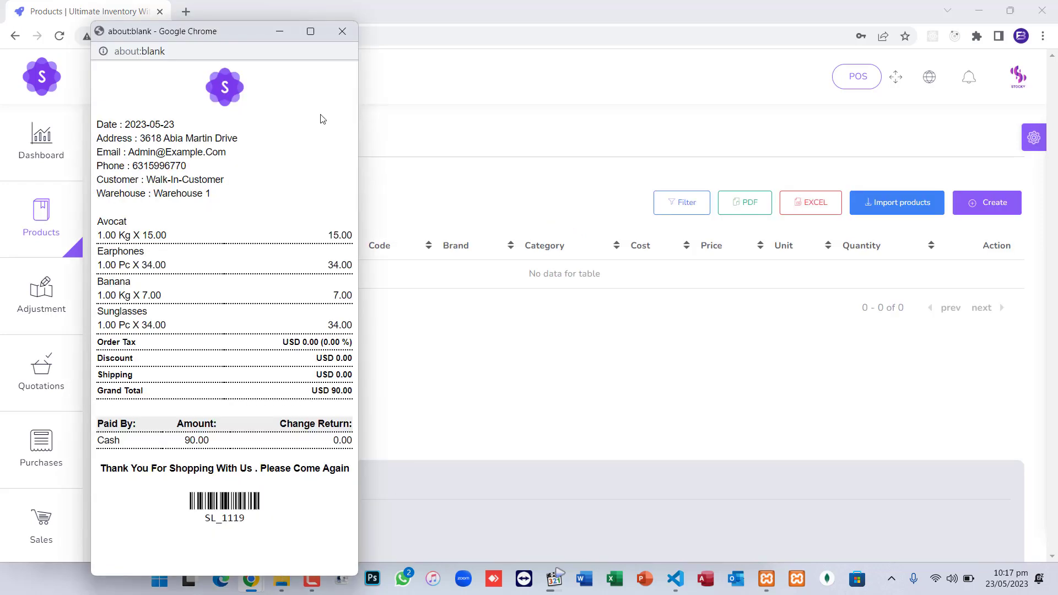
pyautogui.click(342, 31)
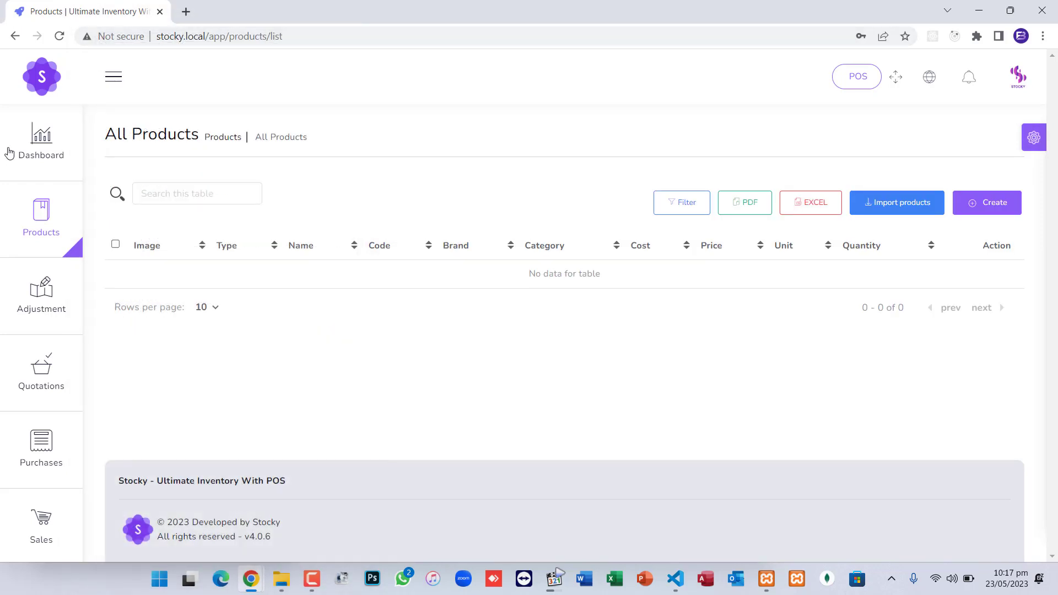
# Create a measurement unit named Pieces with short name Pcs
pyautogui.moveTo(42, 221)
pyautogui.click(132, 282)
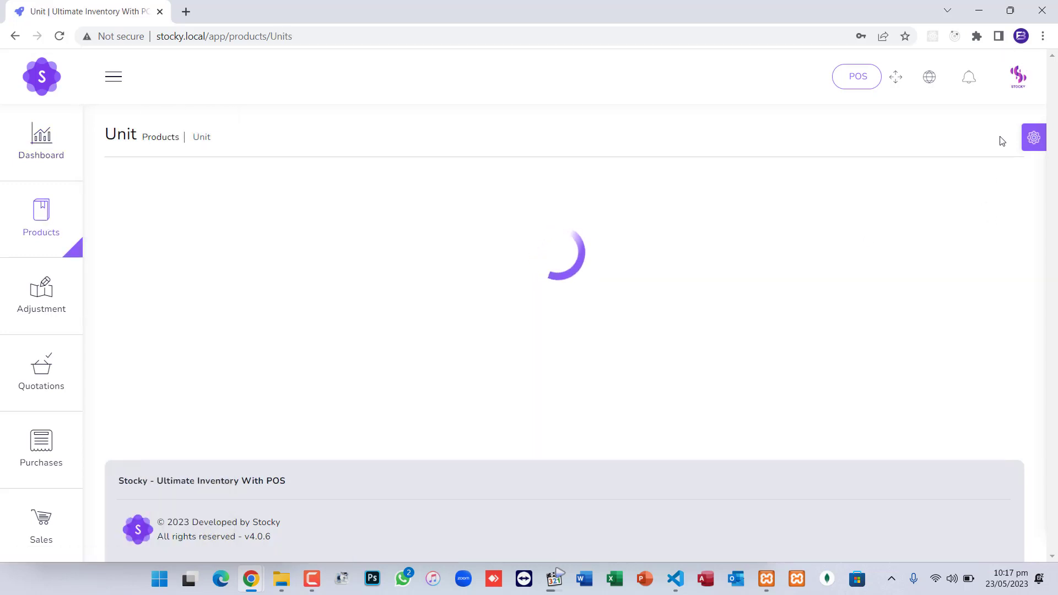
pyautogui.click(973, 217)
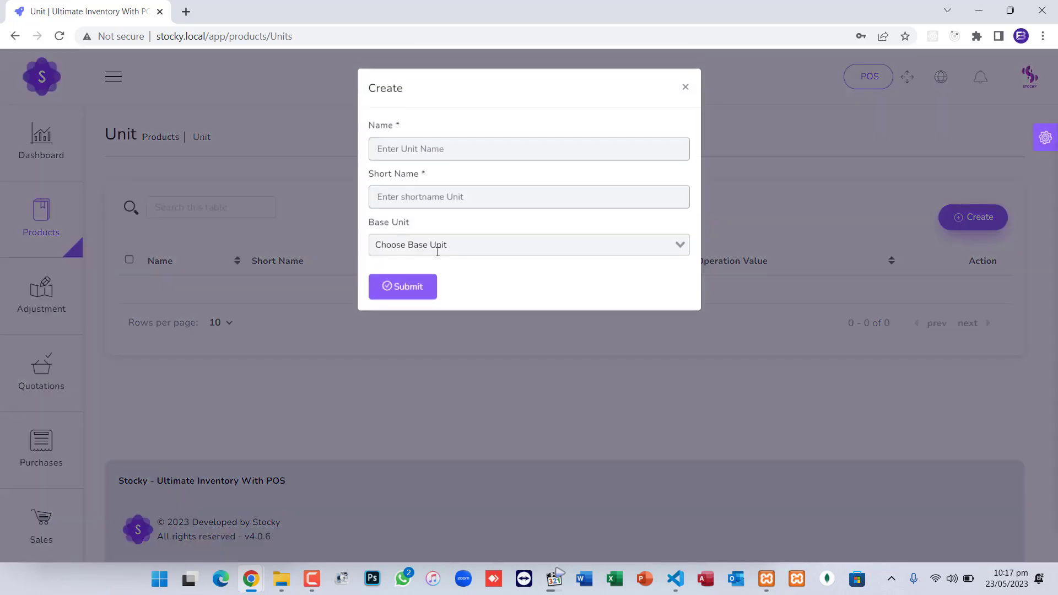
pyautogui.click(407, 148)
pyautogui.write('Pieces')
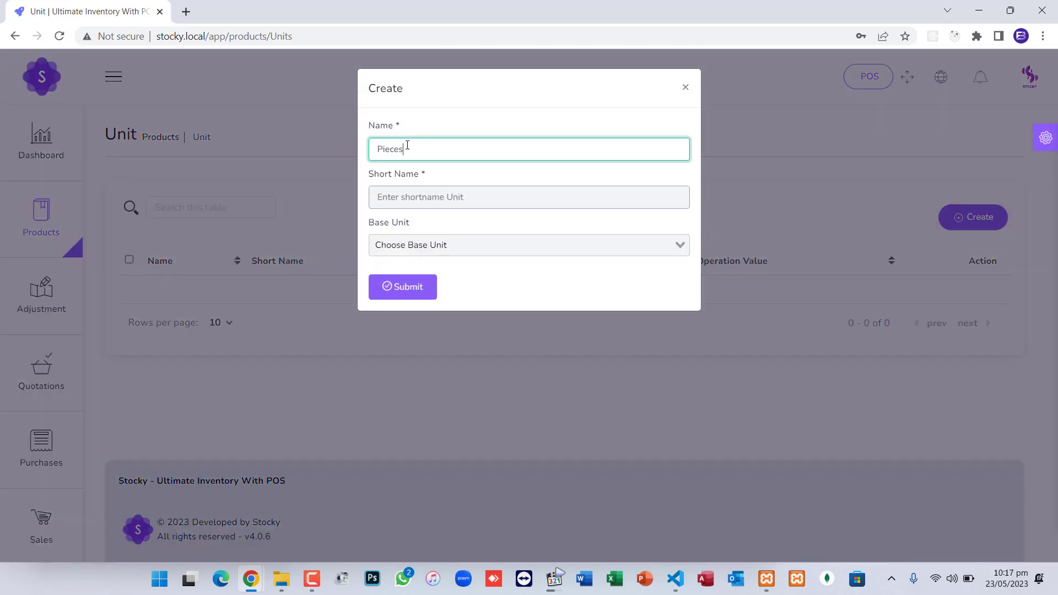
pyautogui.press('Tab')
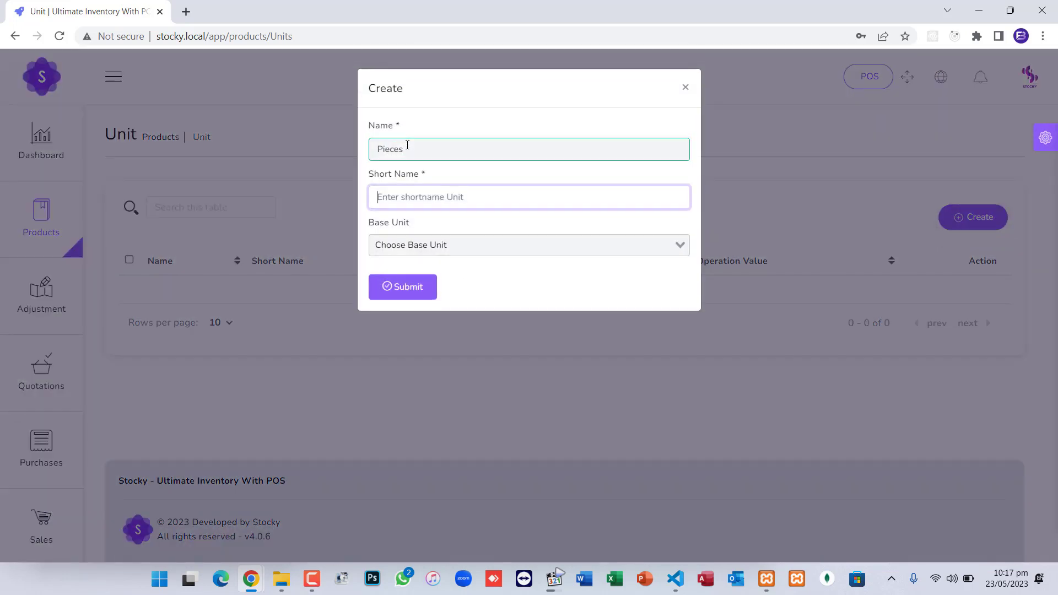
pyautogui.write('Pcs')
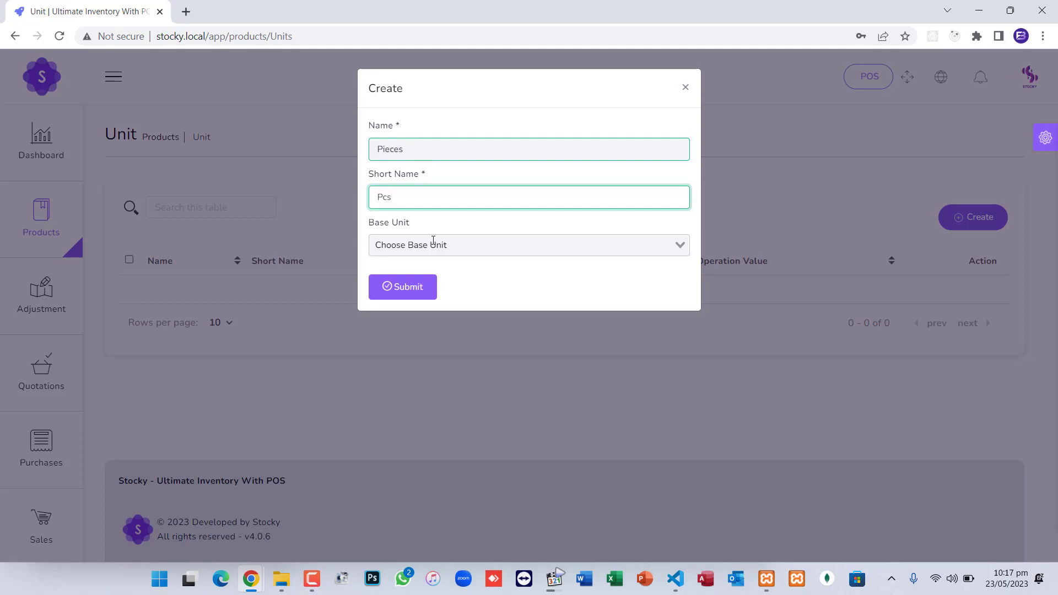
pyautogui.click(404, 295)
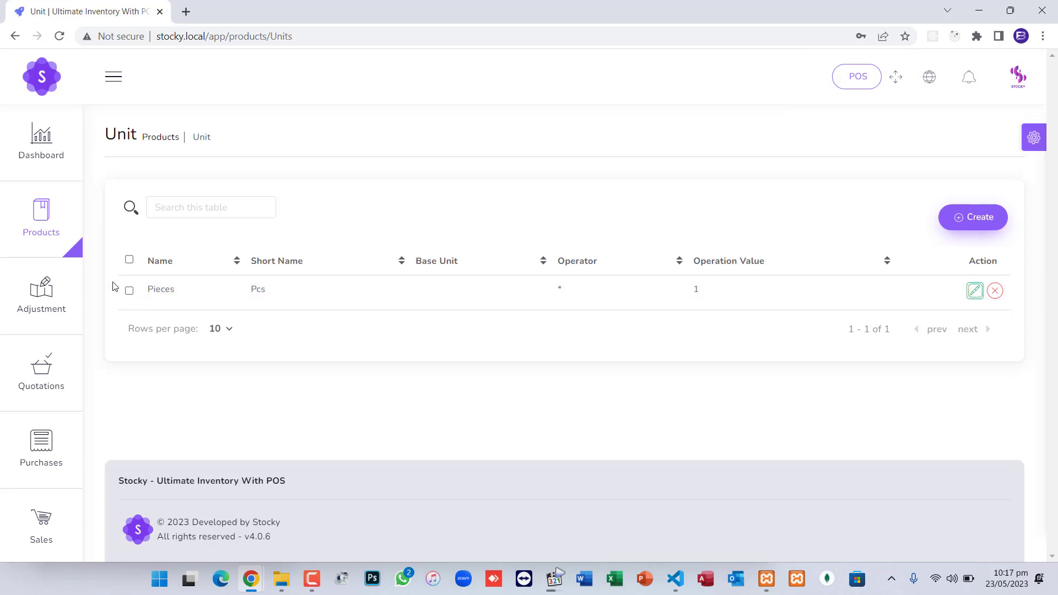
# Confirm Pieces (Pcs) appears in the unit list and go to the Brand page
pyautogui.moveTo(36, 290)
pyautogui.moveTo(38, 229)
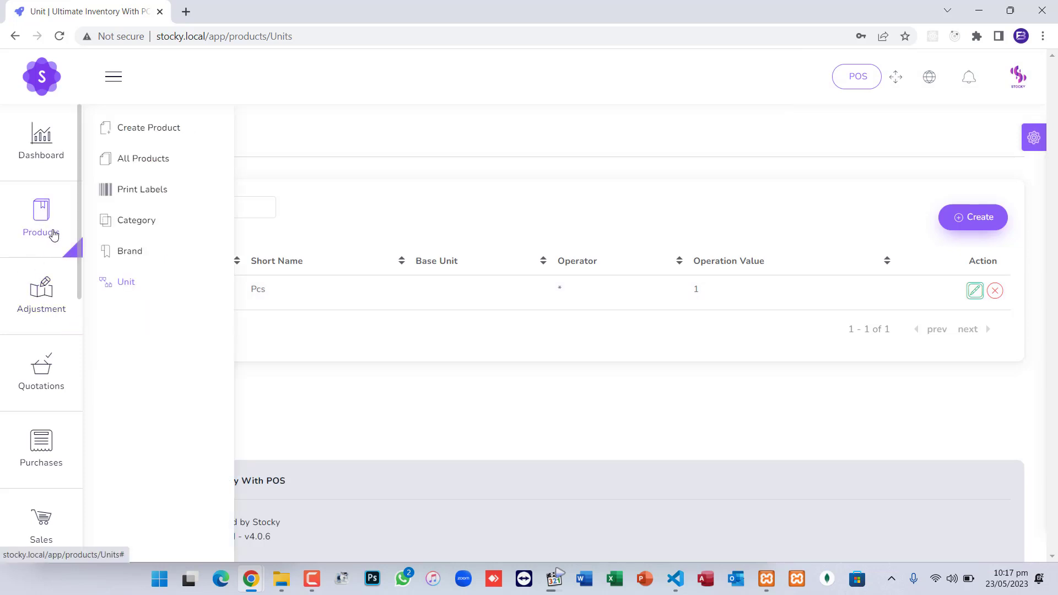
pyautogui.click(131, 251)
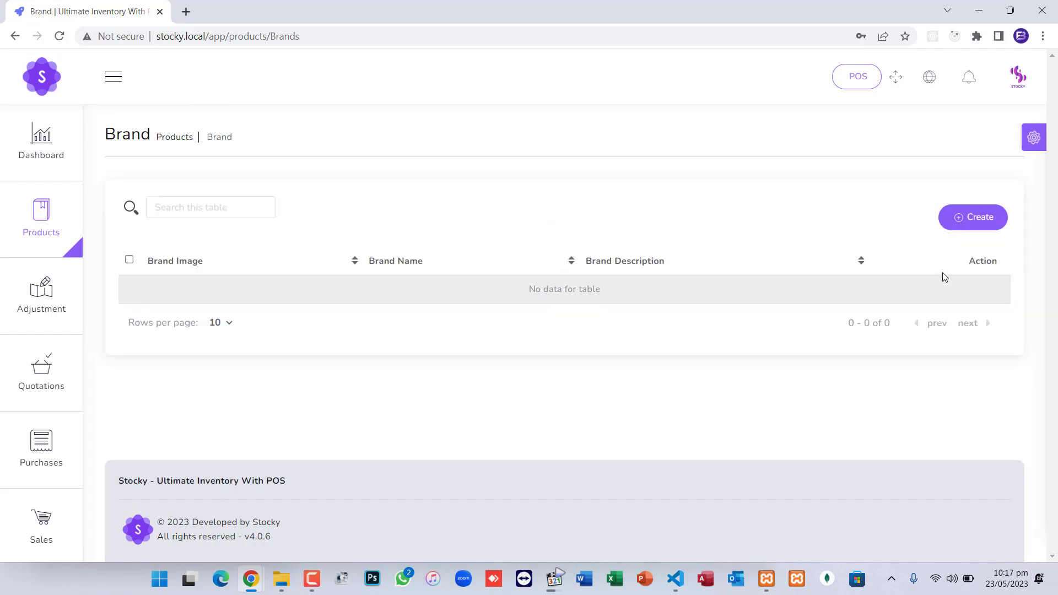
# Add a brand named General, then go to Products > Category
pyautogui.click(971, 227)
pyautogui.click(422, 145)
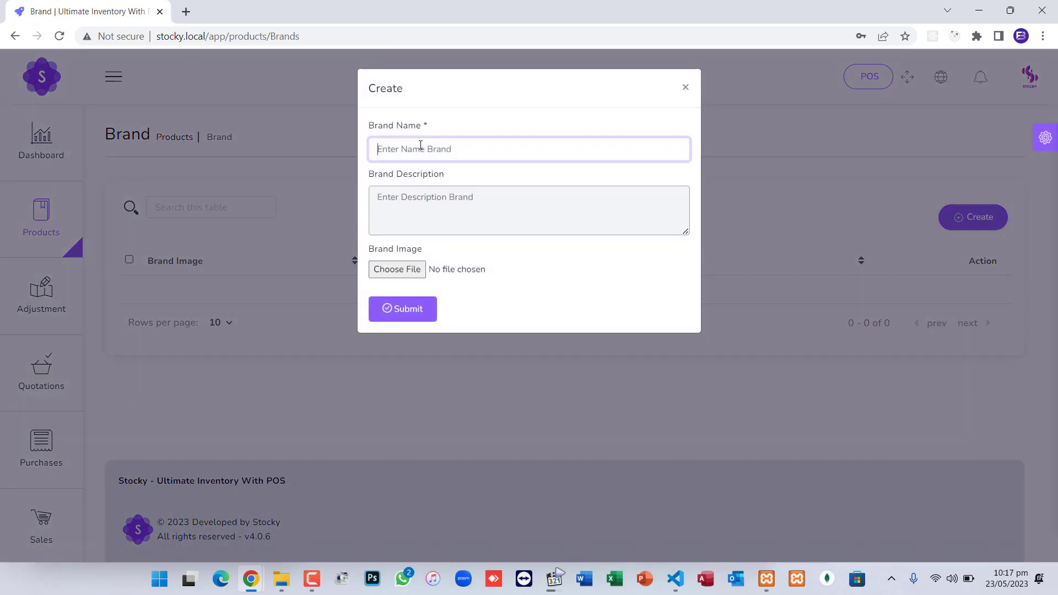
pyautogui.write('Germ')
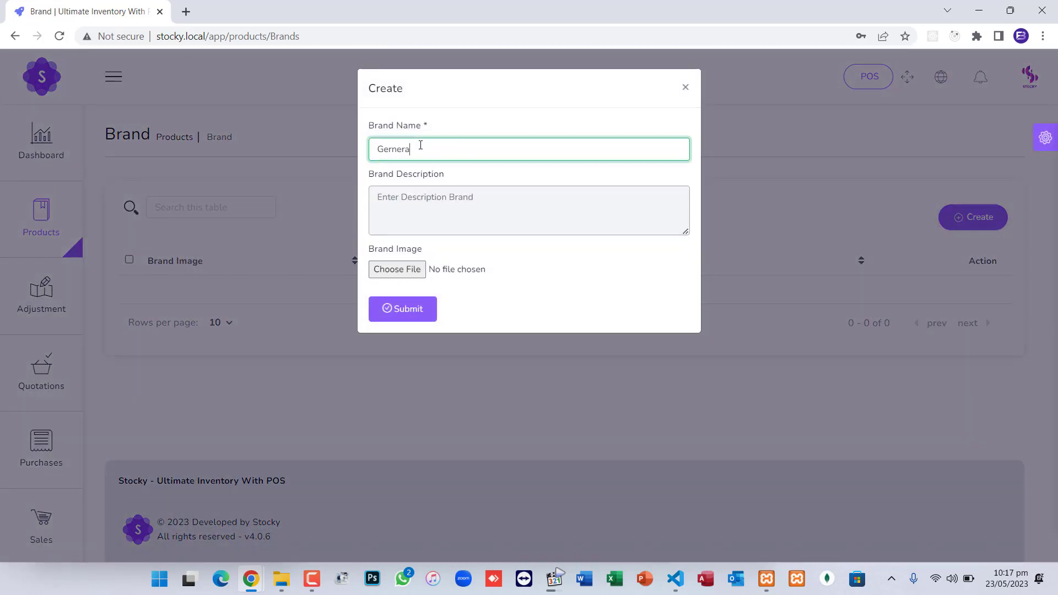
pyautogui.press('BackSpace')
pyautogui.press('BackSpace')
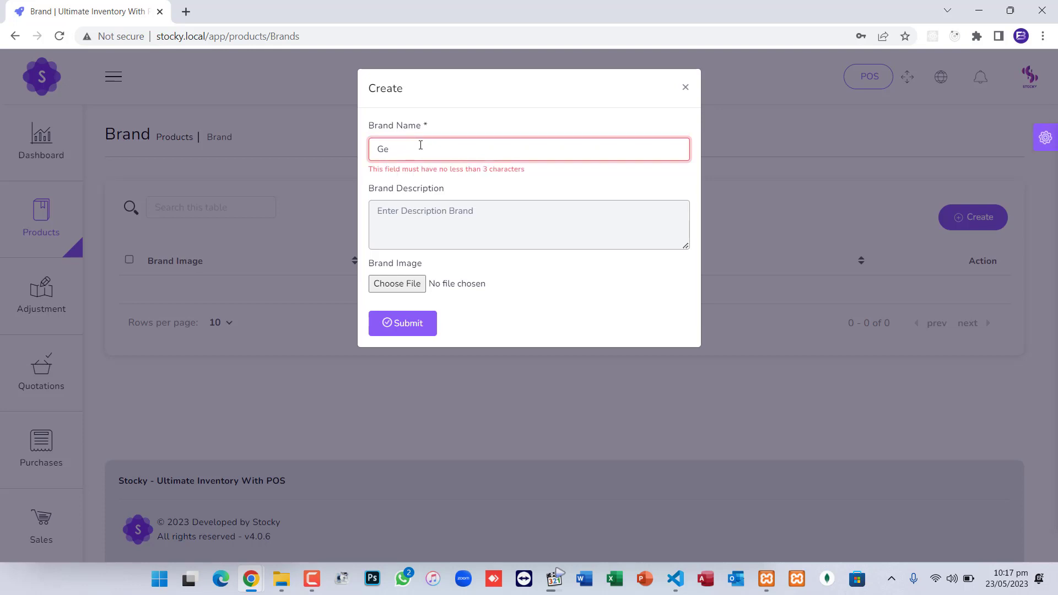
pyautogui.write('neral')
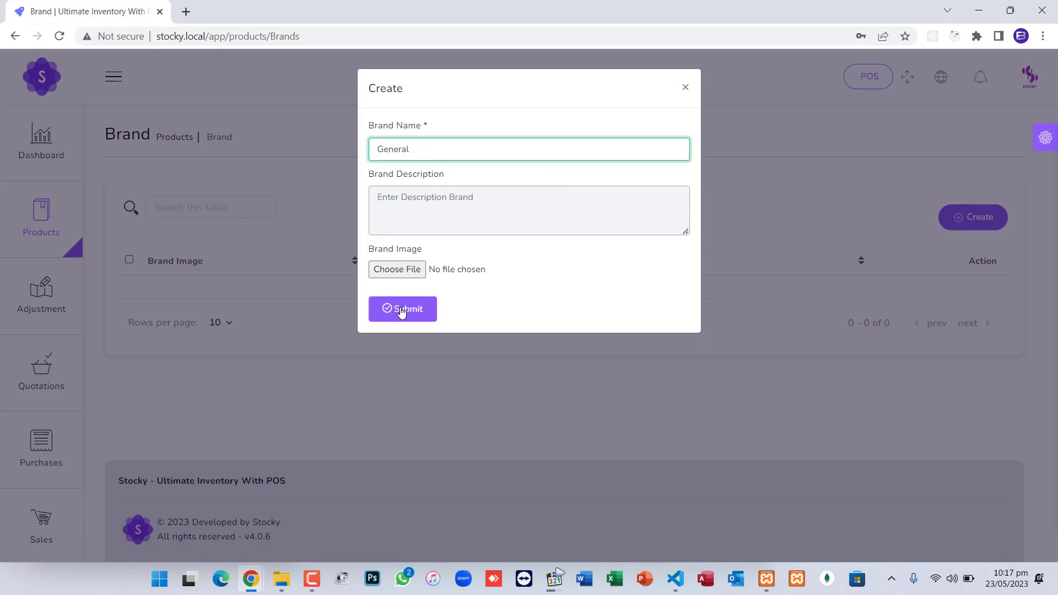
pyautogui.click(400, 310)
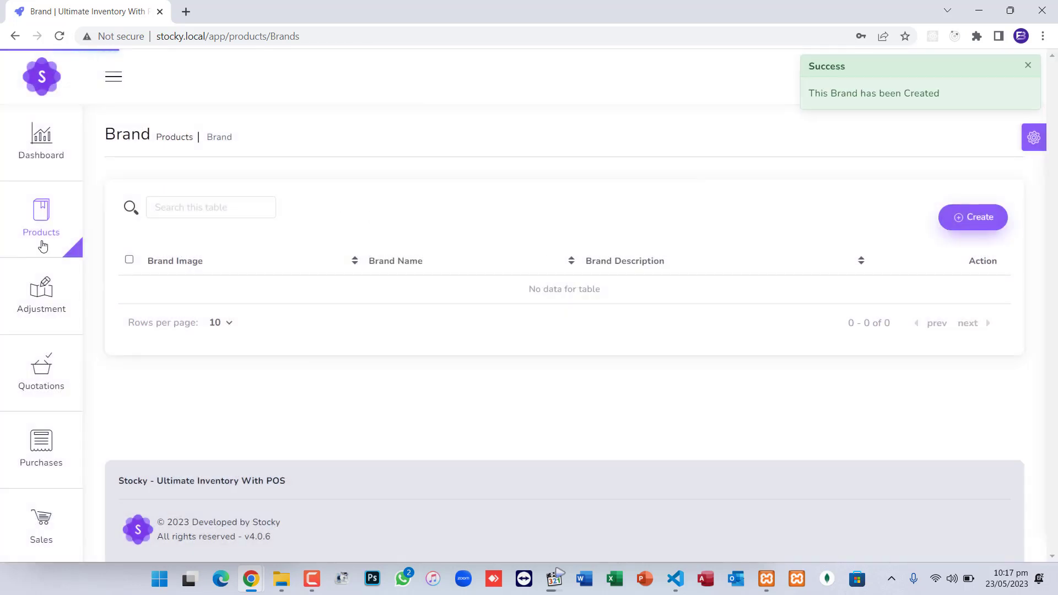
pyautogui.moveTo(43, 242)
pyautogui.click(143, 227)
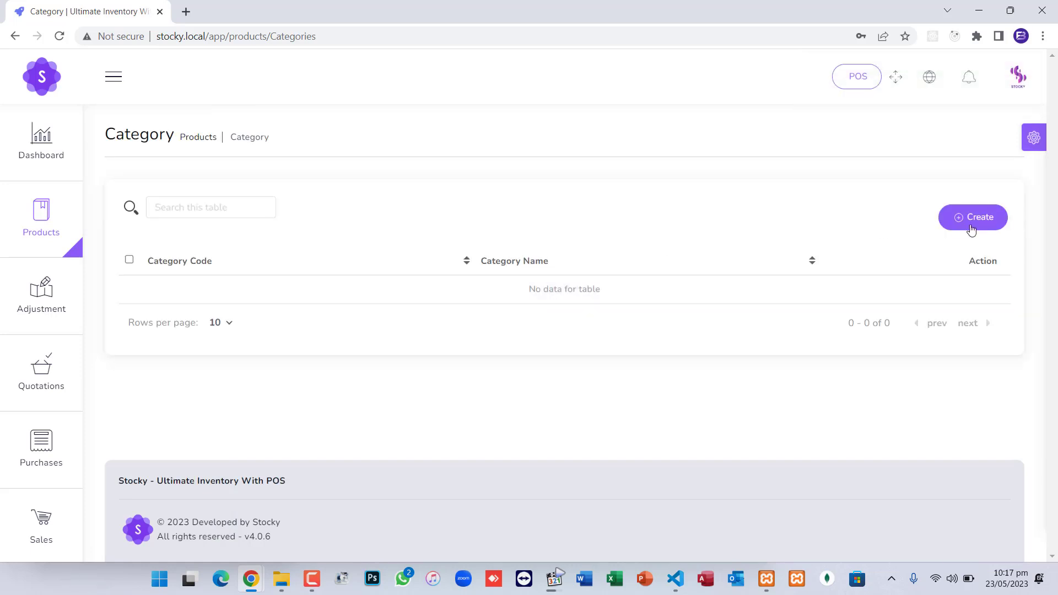
# Create category code 101 named General and save it
pyautogui.click(970, 229)
pyautogui.click(466, 152)
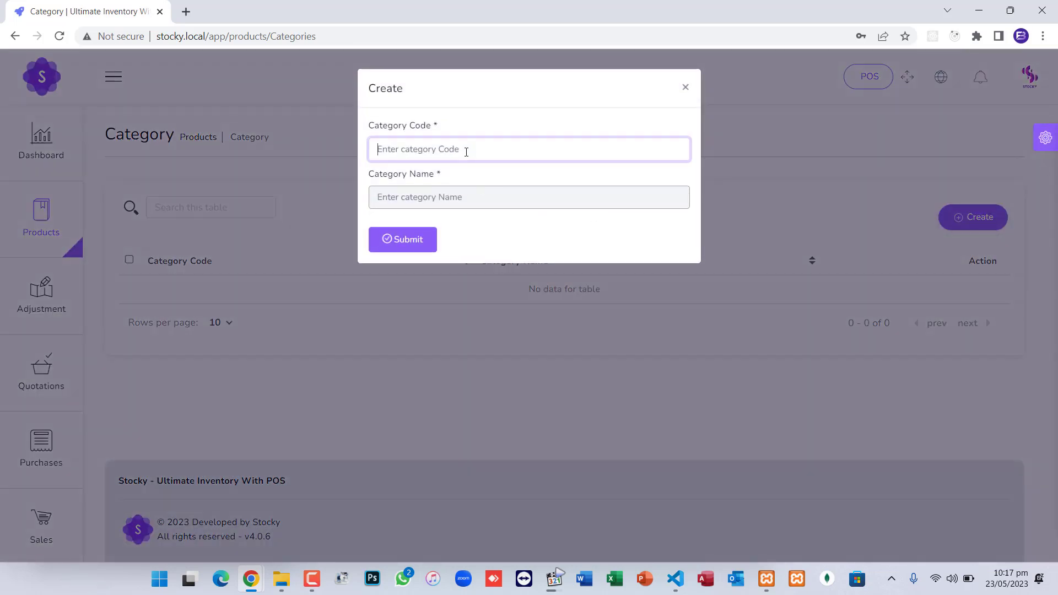
pyautogui.press('Tab')
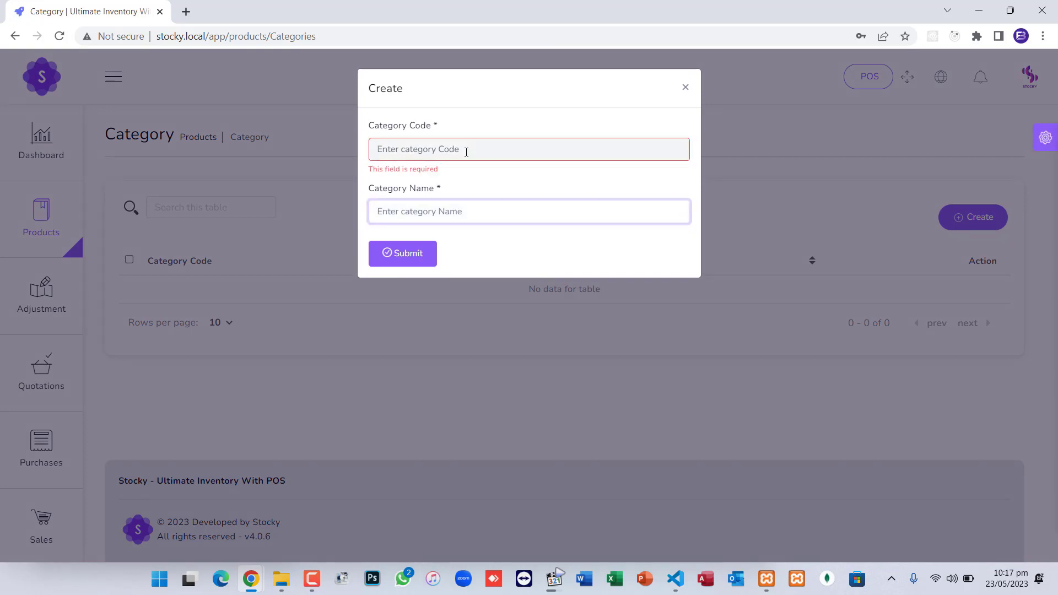
pyautogui.click(466, 152)
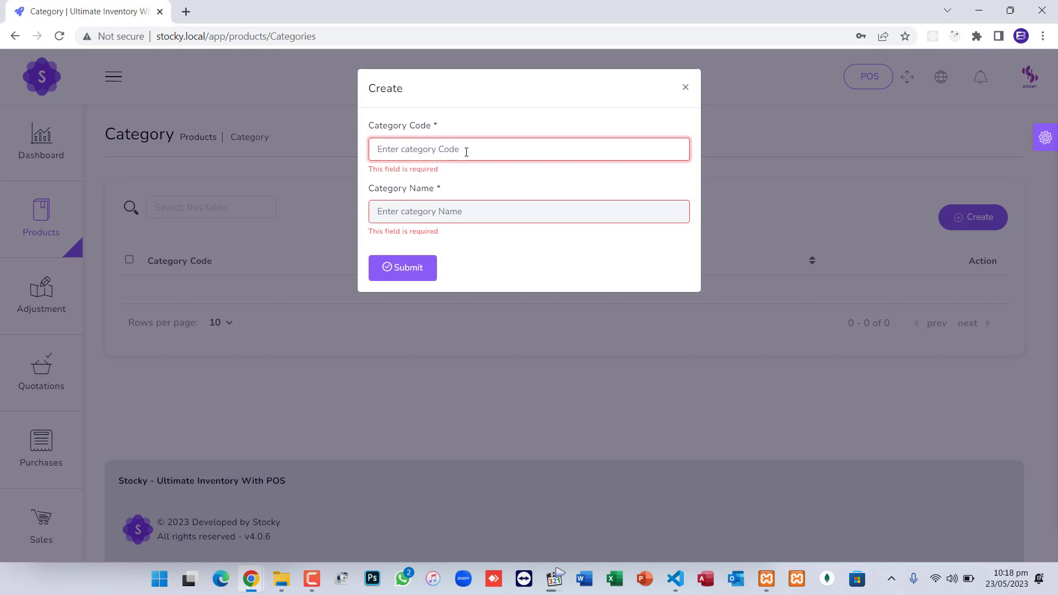
pyautogui.write('101')
pyautogui.press('Tab')
pyautogui.write('Ge')
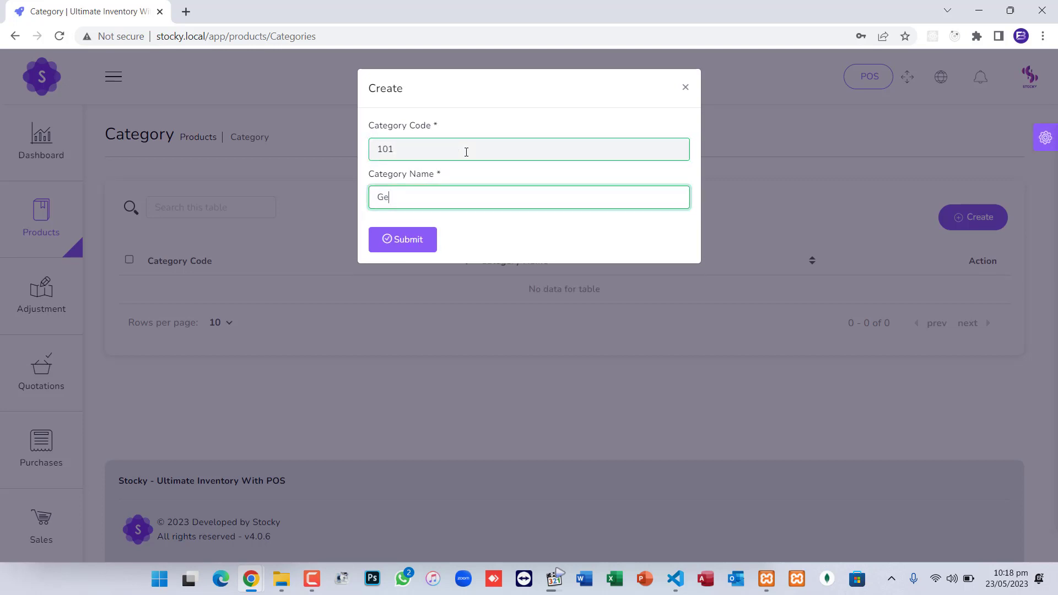
pyautogui.press('Return')
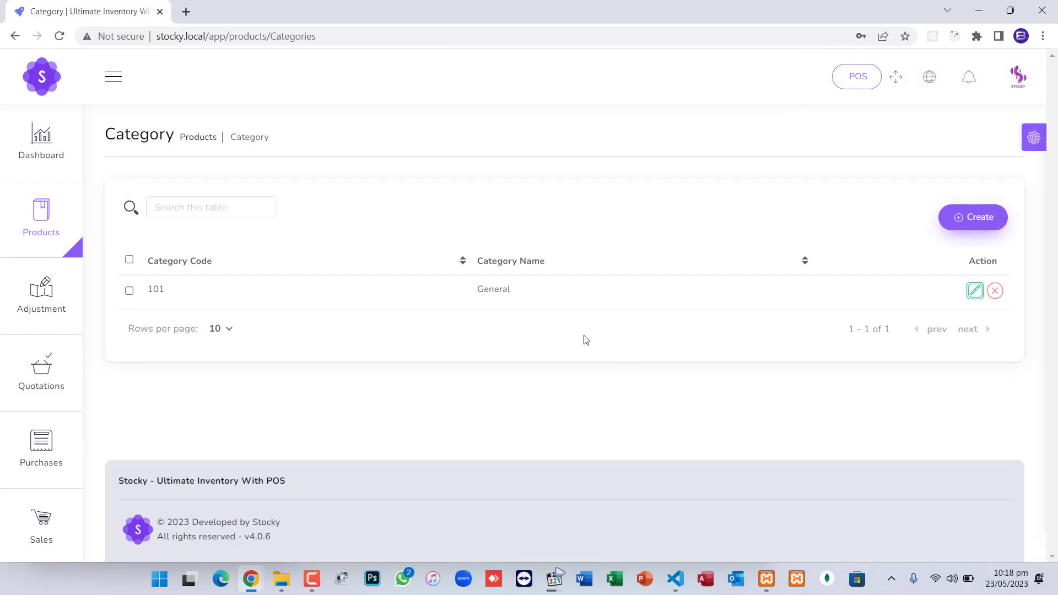
# Start a new product named Facewash with auto-generated code 72249759
pyautogui.moveTo(44, 213)
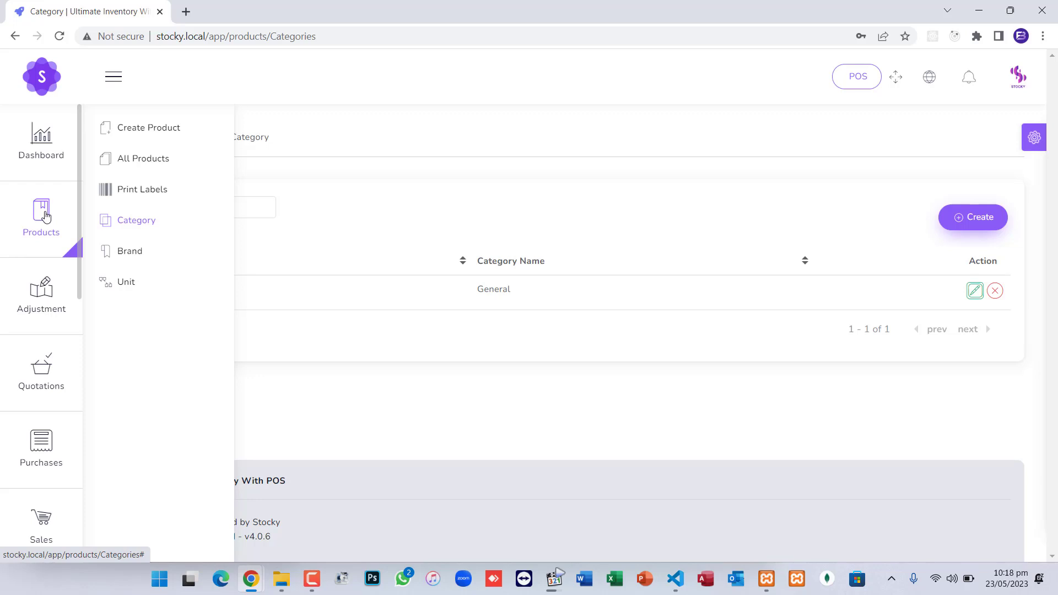
pyautogui.click(155, 134)
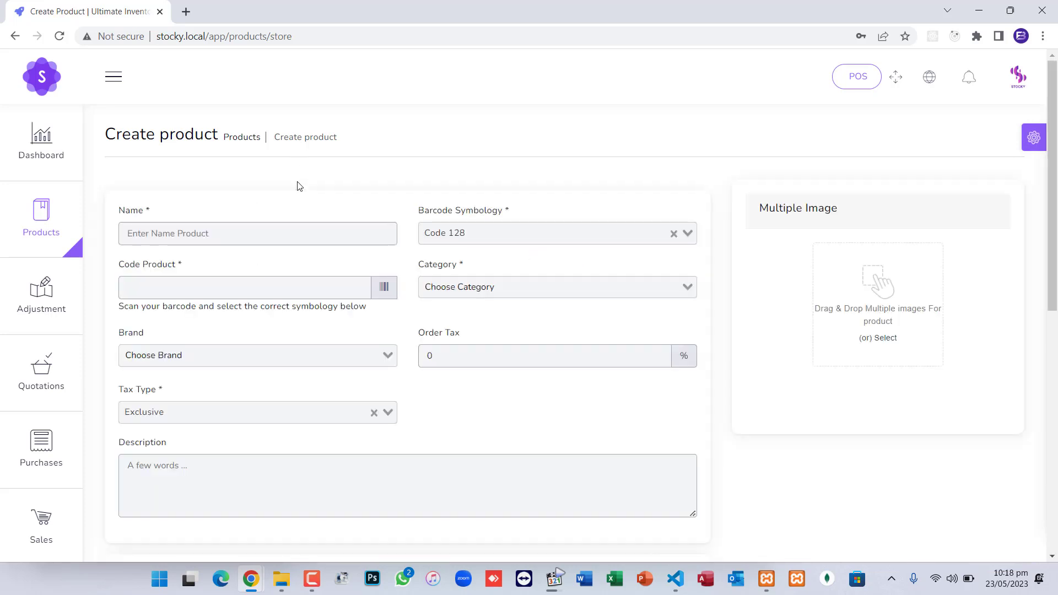
pyautogui.click(229, 232)
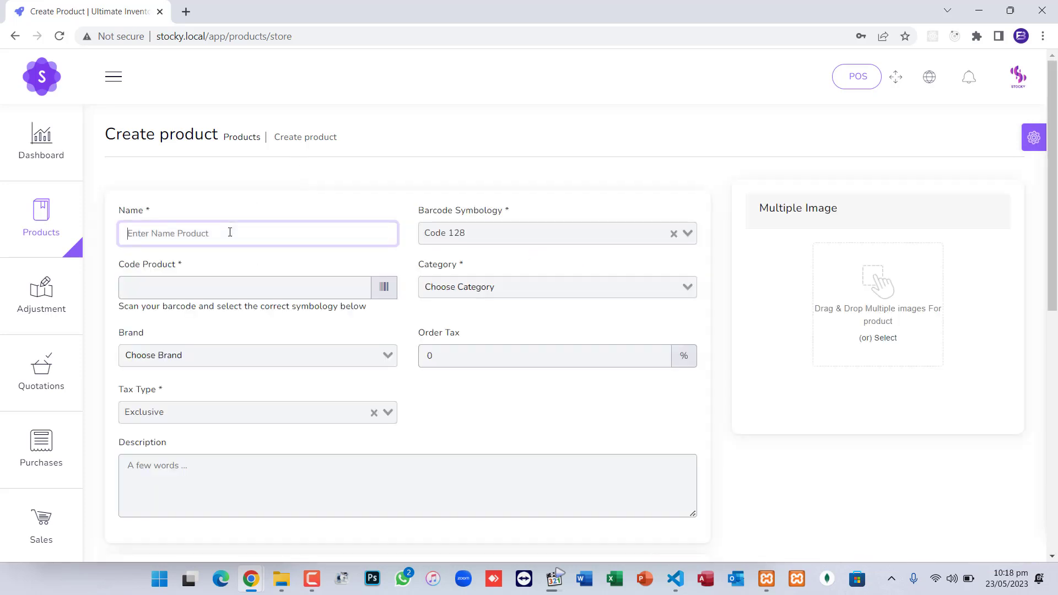
pyautogui.write('Facewa')
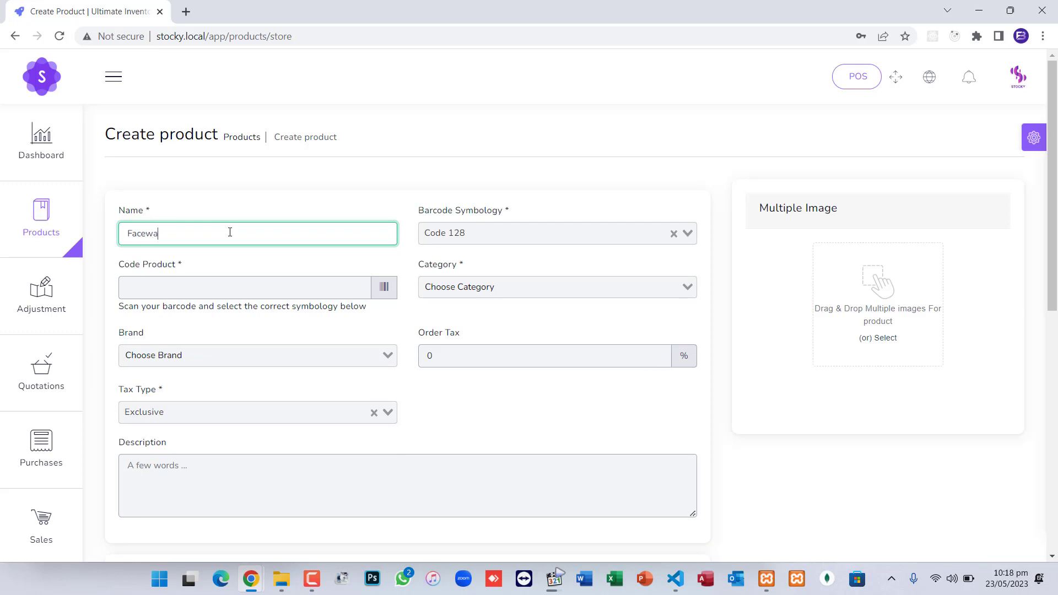
pyautogui.press('Tab')
pyautogui.press('Tab')
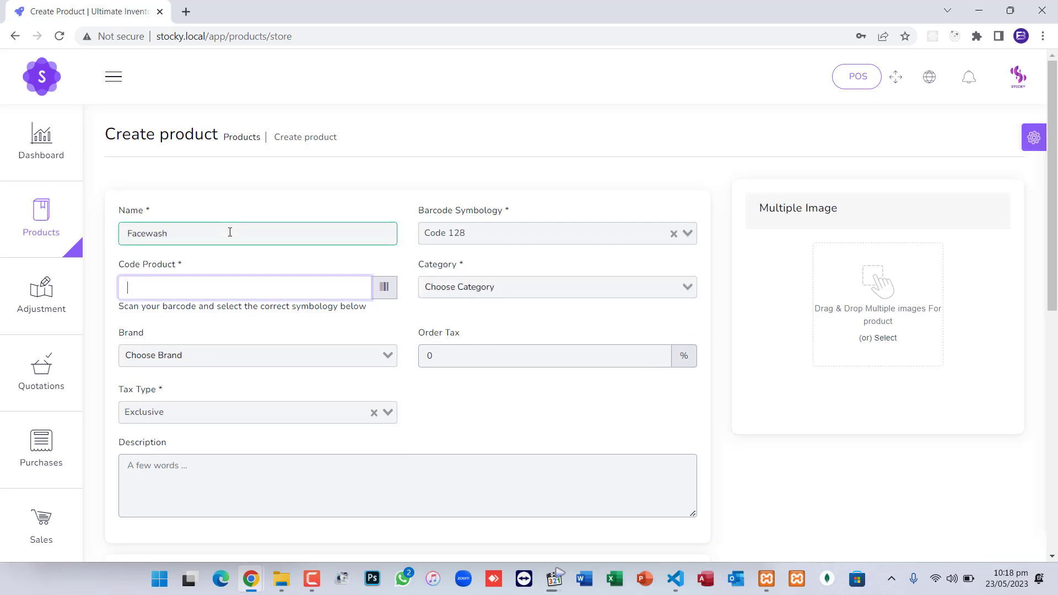
pyautogui.click(385, 287)
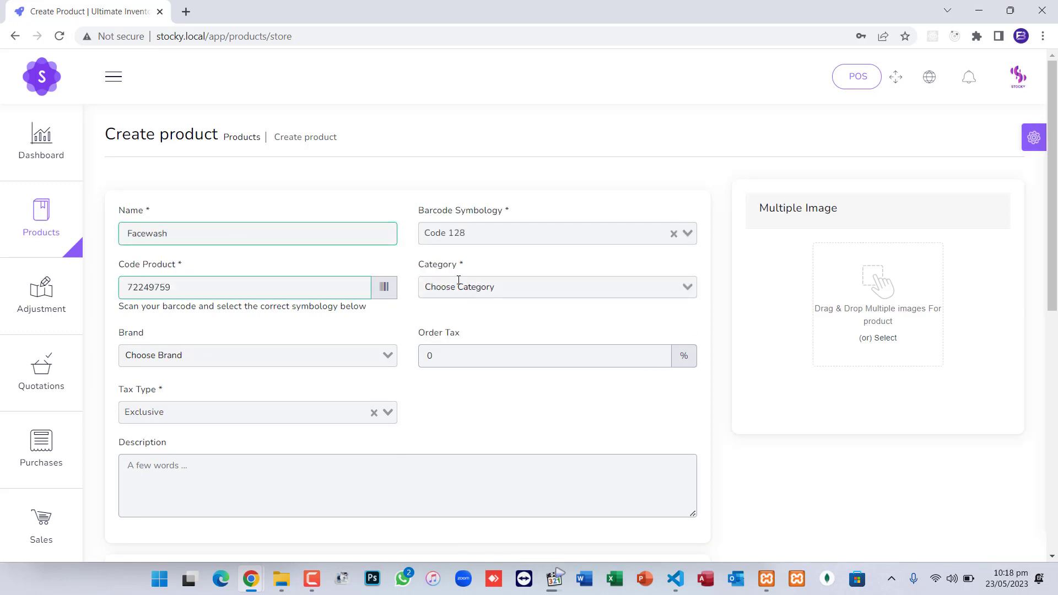
# Assign Facewash to the General category and the General brand
pyautogui.click(459, 287)
pyautogui.click(460, 315)
pyautogui.click(280, 350)
pyautogui.click(243, 385)
pyautogui.scroll(-2, 335, 391)
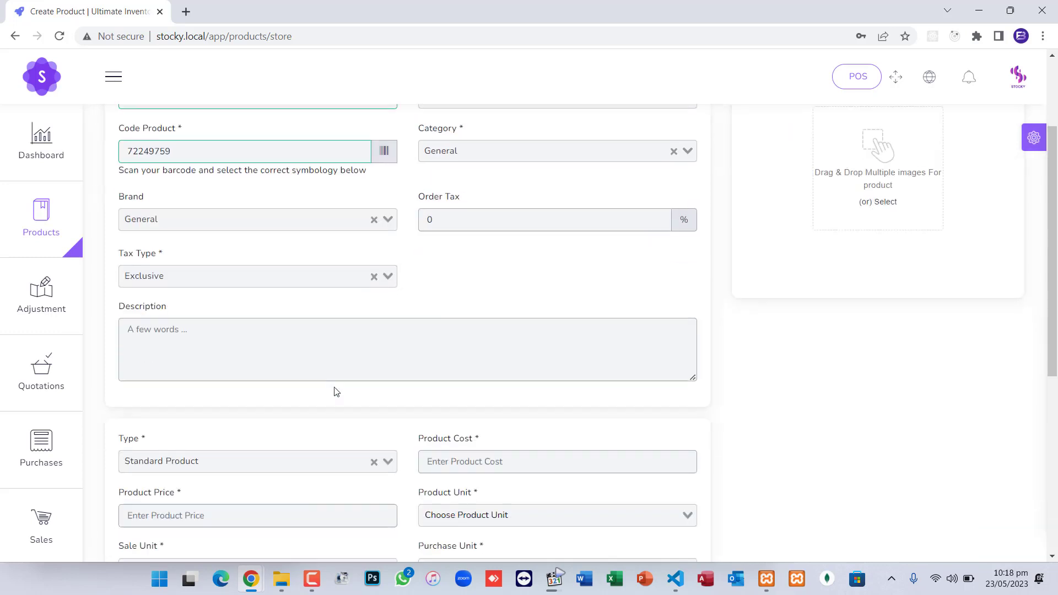
# Enter Facewash's product cost 200 and product price 300
pyautogui.scroll(-2, 334, 391)
pyautogui.click(551, 322)
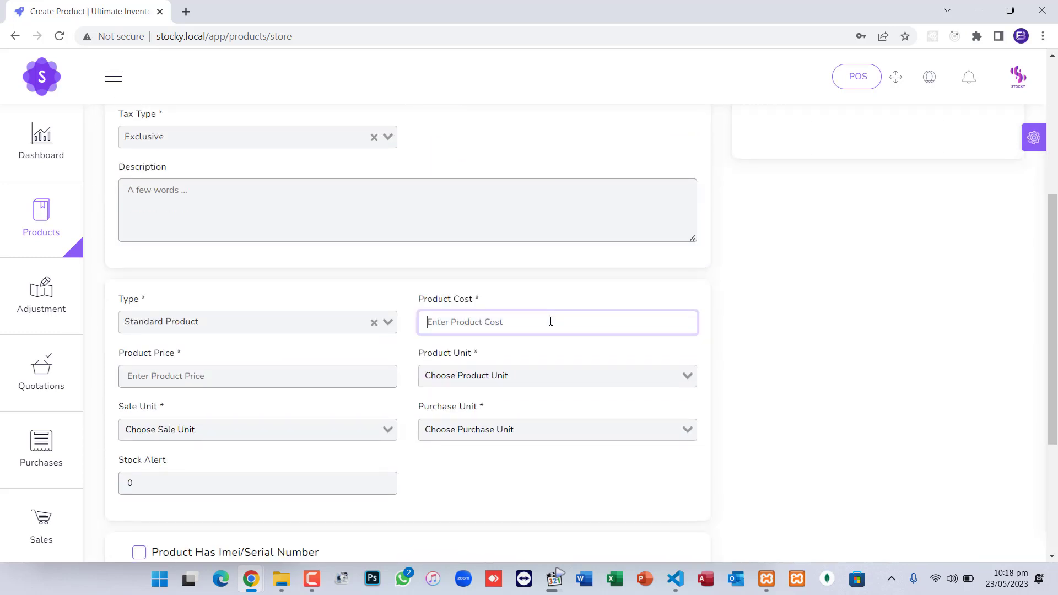
pyautogui.write('200')
pyautogui.press('Tab')
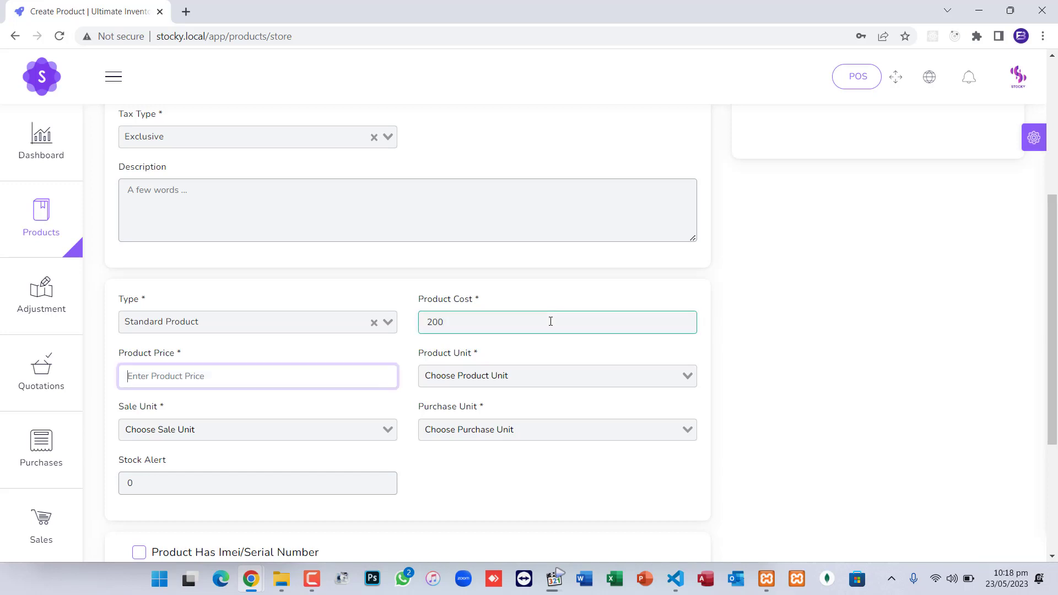
pyautogui.write('300')
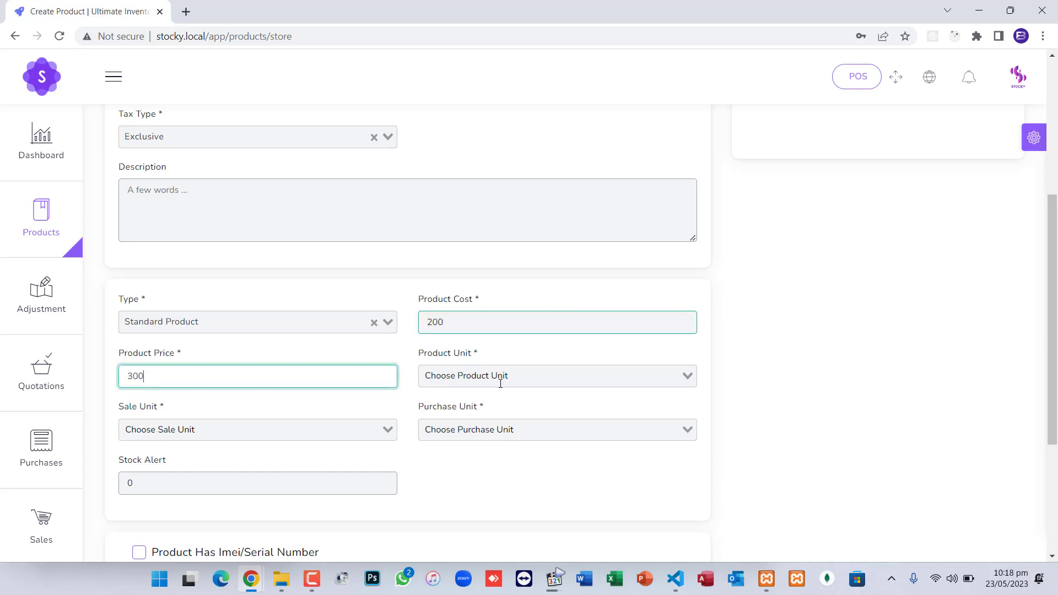
# Set product, sale and purchase units to Pieces and save Facewash
pyautogui.click(501, 380)
pyautogui.click(485, 397)
pyautogui.click(362, 429)
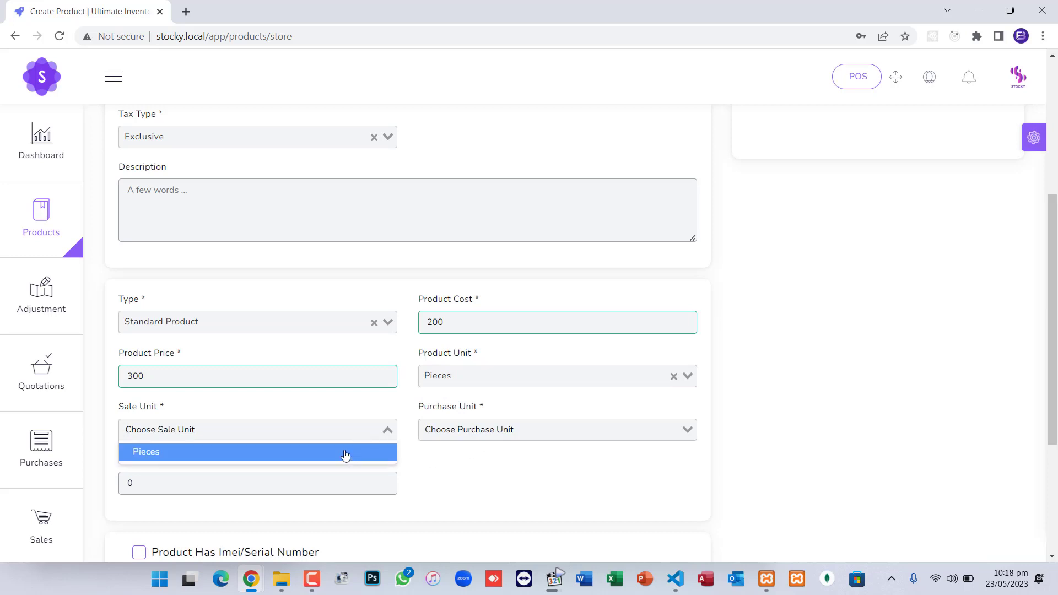
pyautogui.click(345, 451)
pyautogui.click(462, 431)
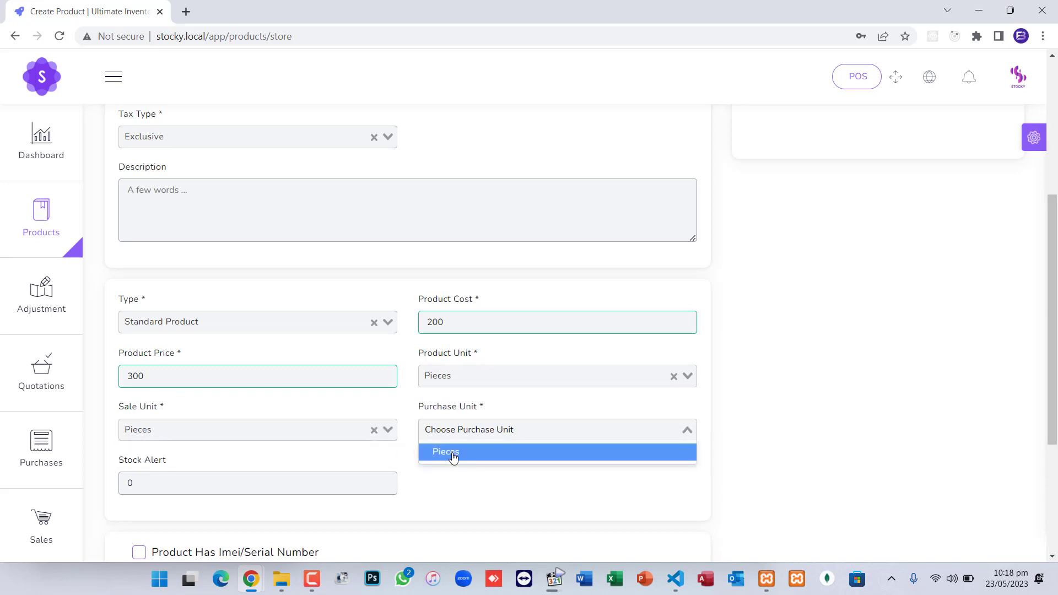
pyautogui.click(451, 452)
pyautogui.scroll(-2, 450, 455)
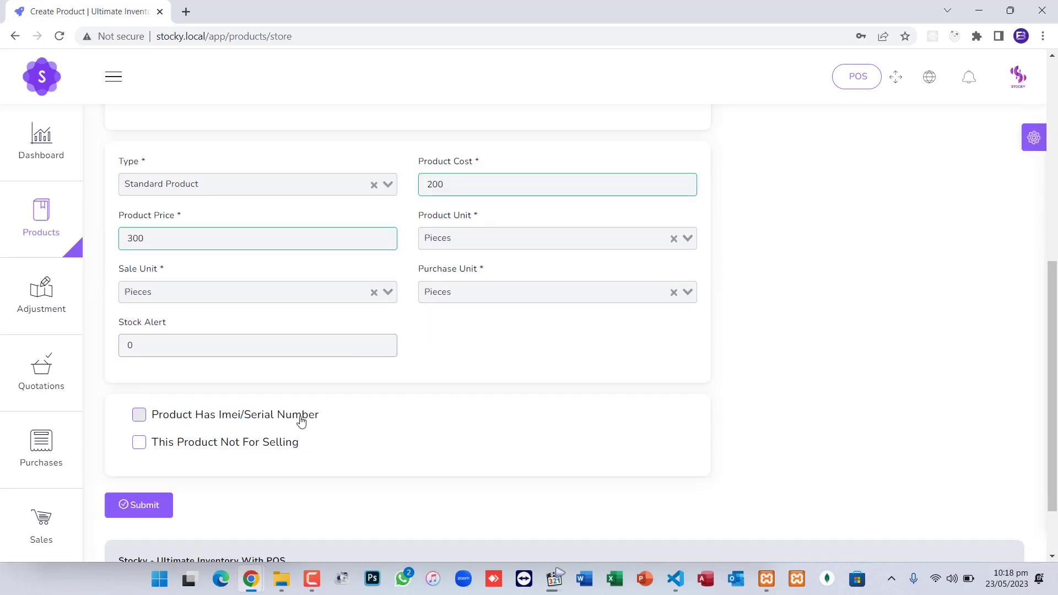
pyautogui.scroll(-2, 254, 436)
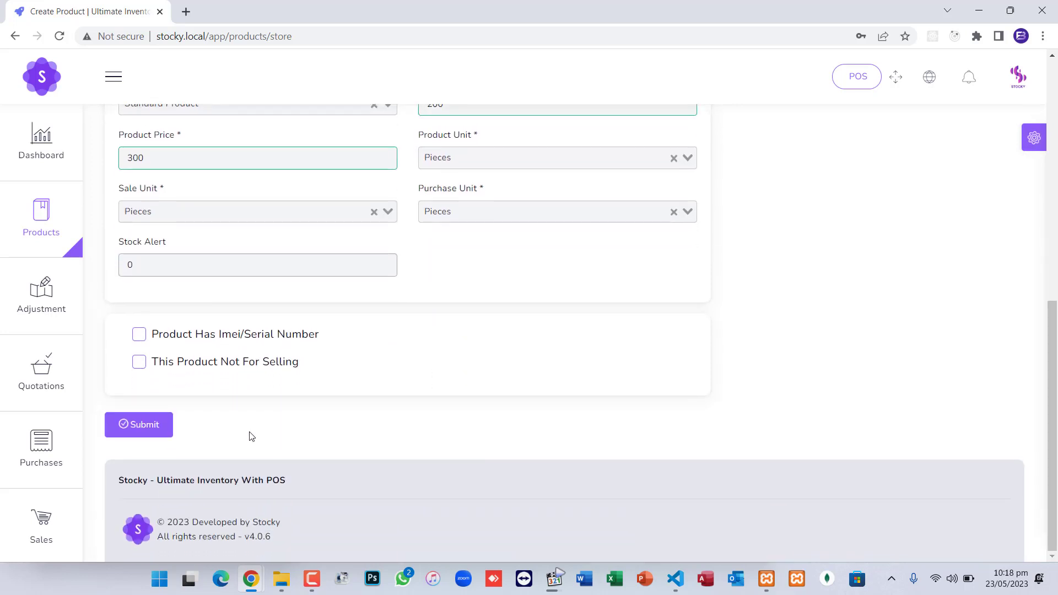
pyautogui.click(160, 431)
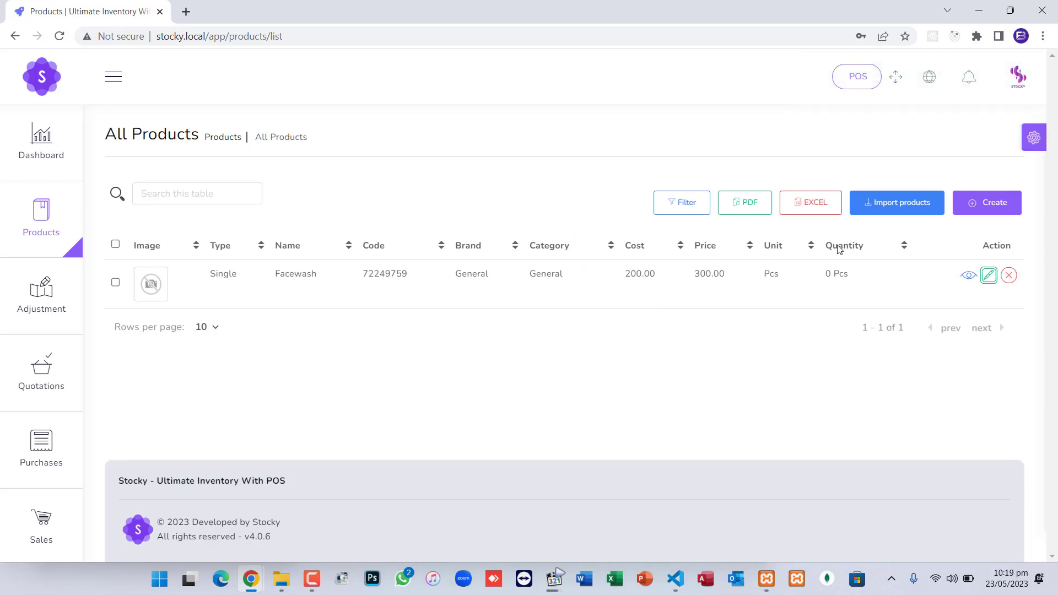
# View Facewash's details: barcode 72249759, cost $200, price $300, 0.00 Pcs in stock
pyautogui.click(971, 276)
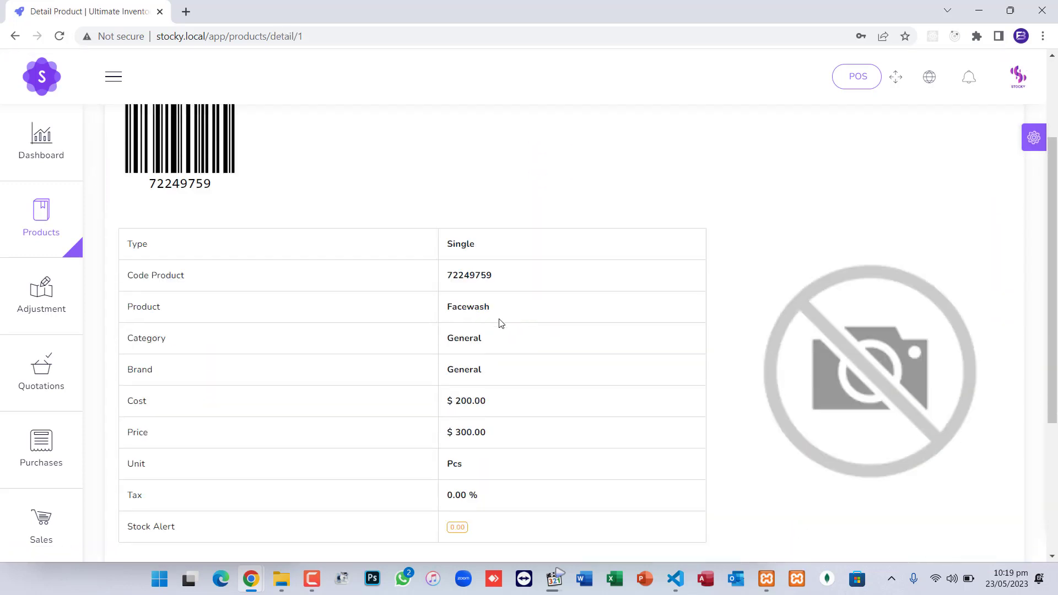
pyautogui.scroll(-5, 501, 323)
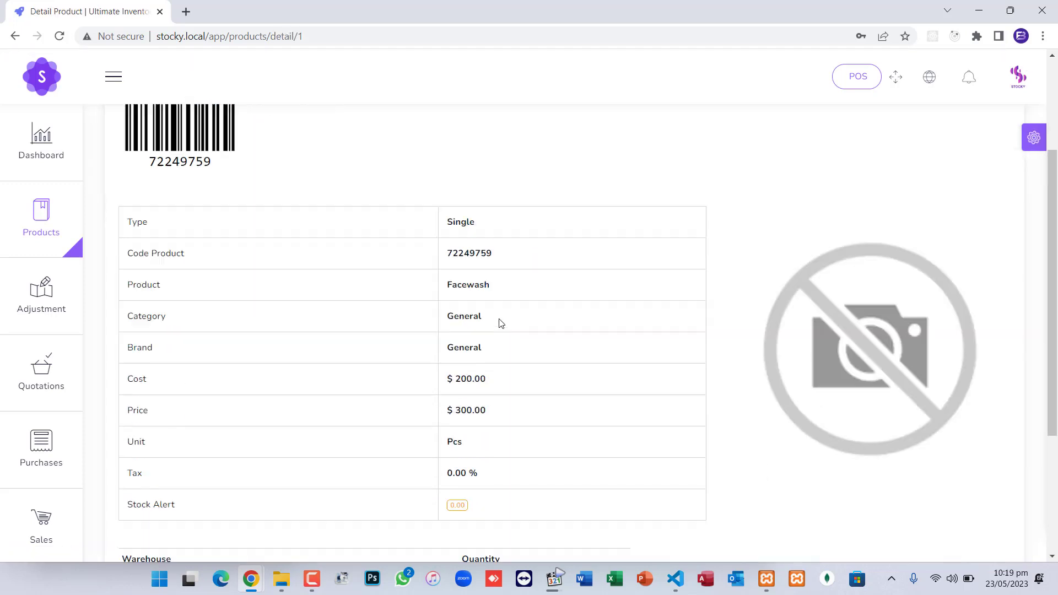
pyautogui.scroll(2, 499, 321)
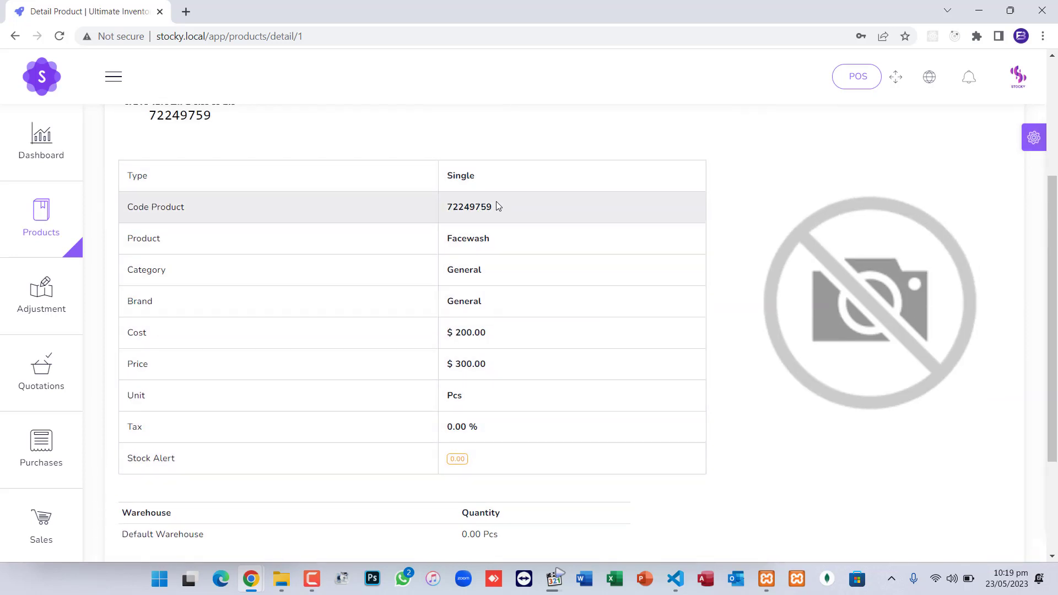
pyautogui.scroll(3, 500, 195)
pyautogui.scroll(-5, 501, 194)
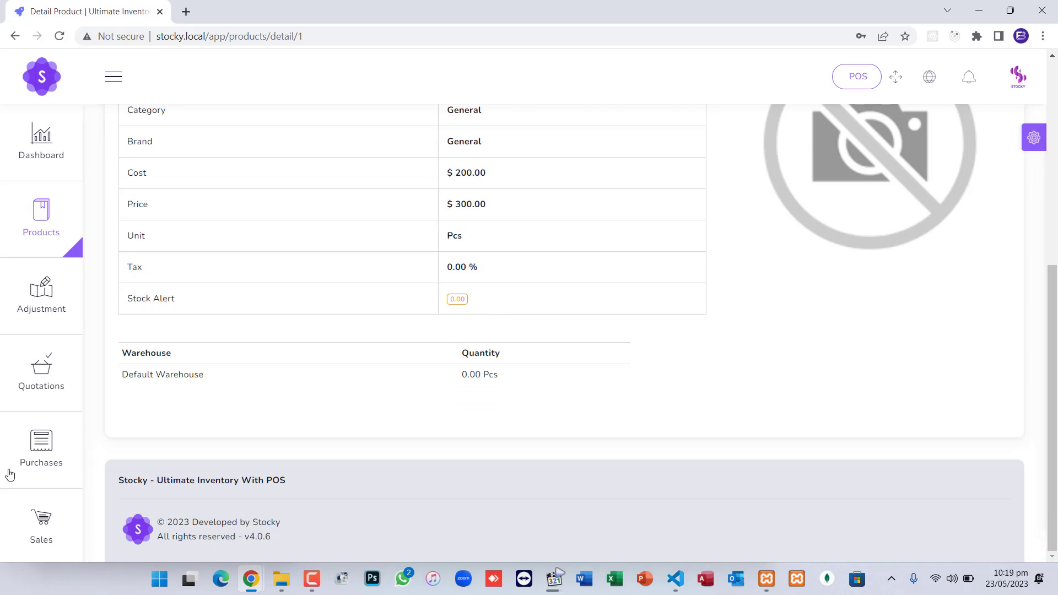
pyautogui.moveTo(37, 419)
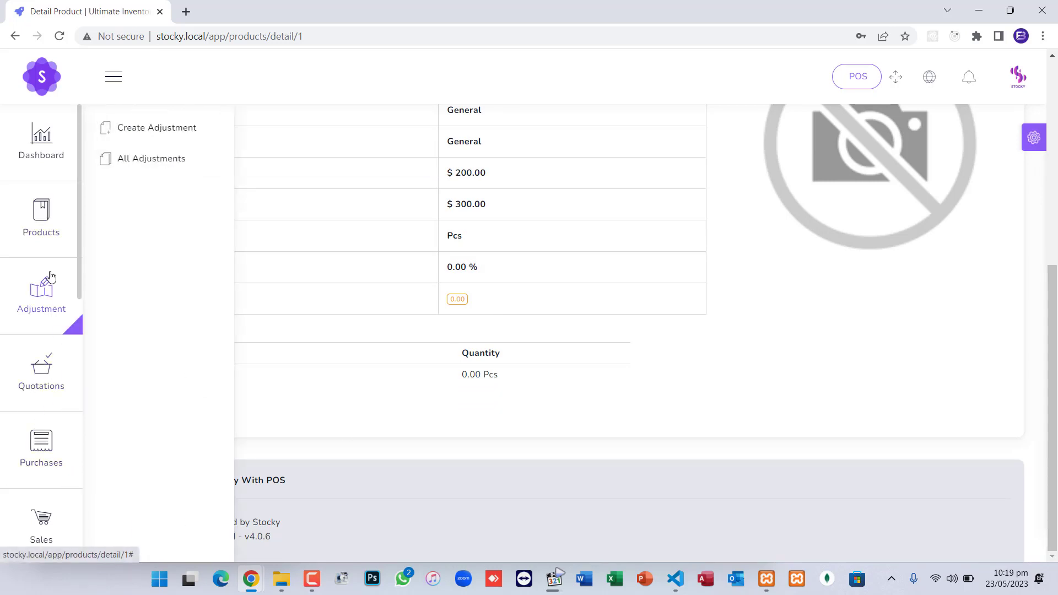
# Start a new purchase with Default Warehouse selected
pyautogui.click(43, 449)
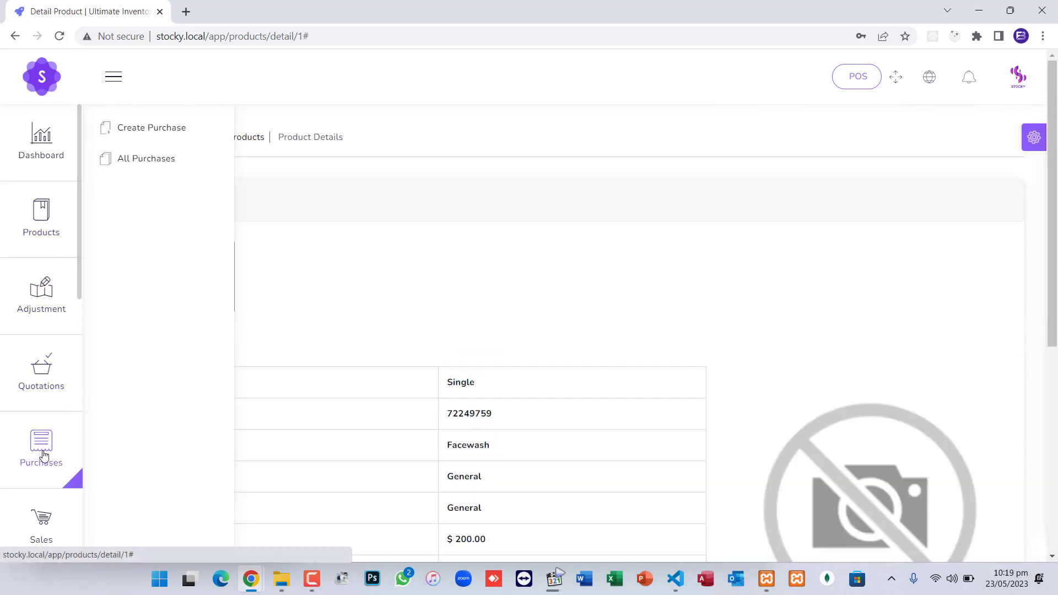
pyautogui.click(159, 135)
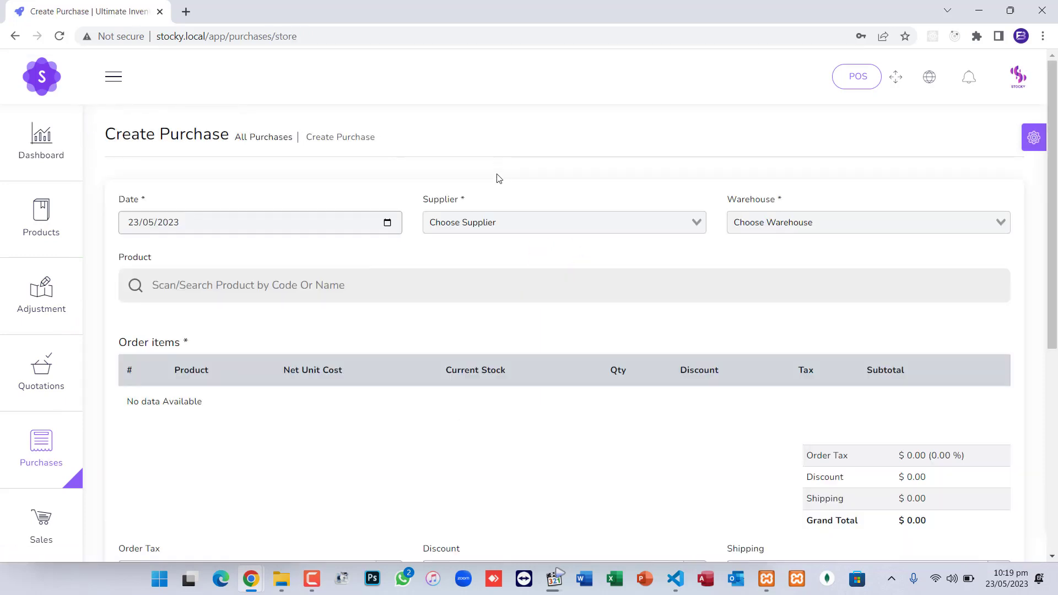
pyautogui.click(488, 228)
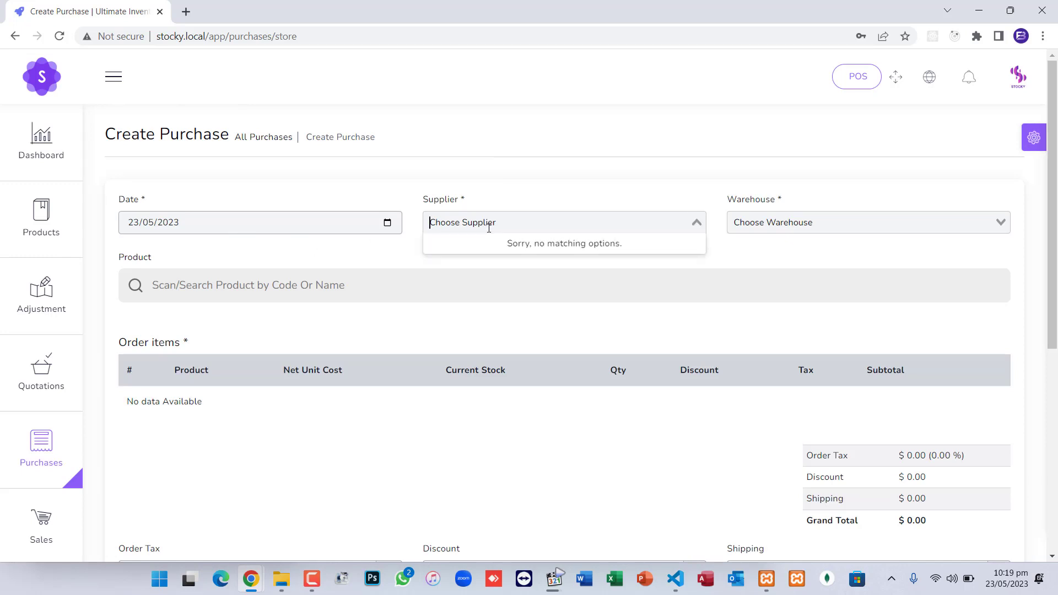
pyautogui.click(750, 226)
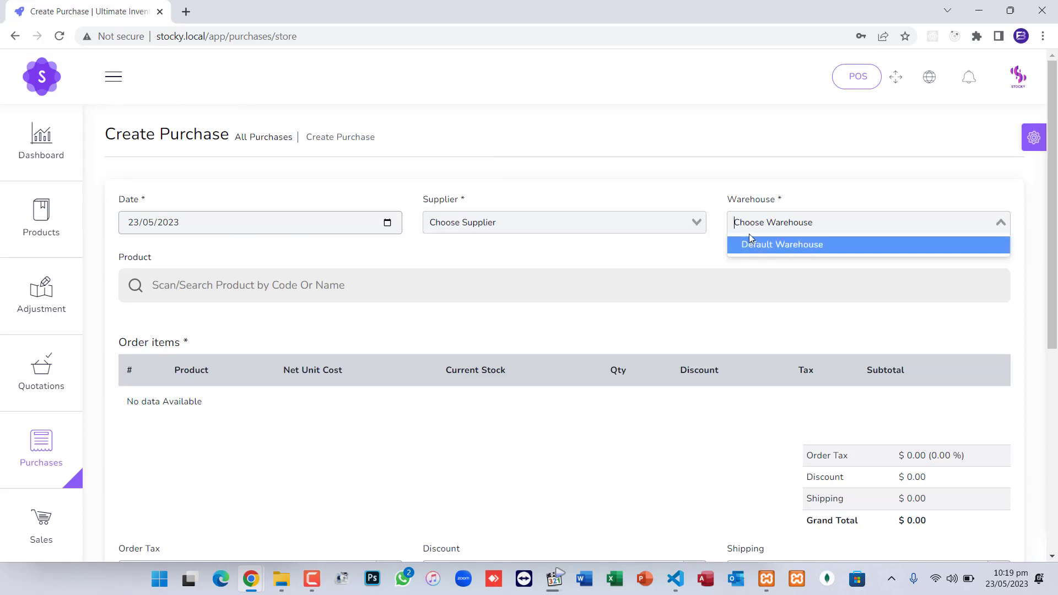
pyautogui.click(750, 246)
pyautogui.click(663, 219)
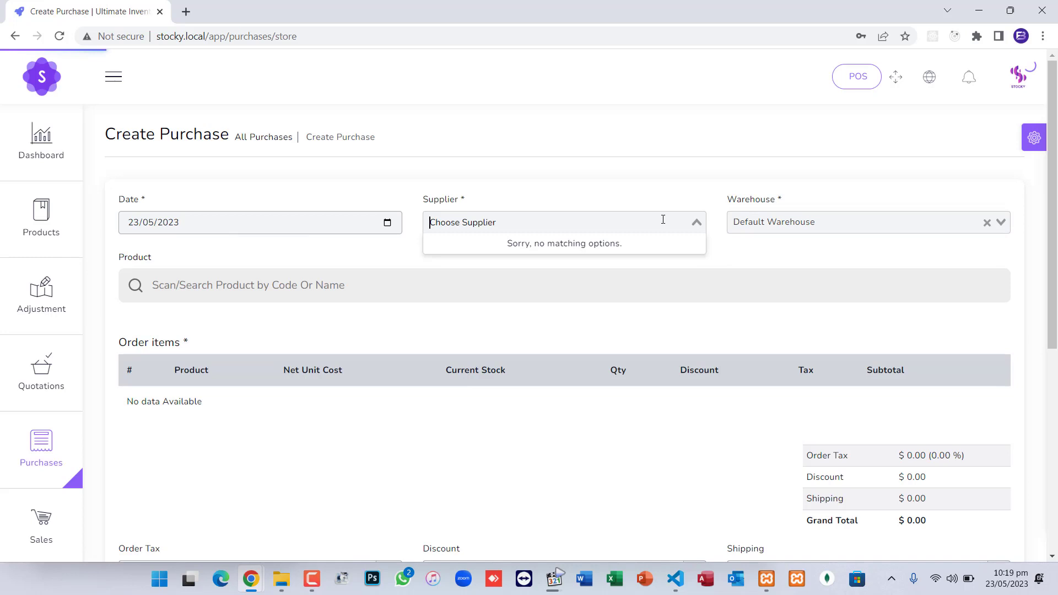
# Add Facewash to the purchase items with quantity 100
pyautogui.click(277, 287)
pyautogui.write('fac')
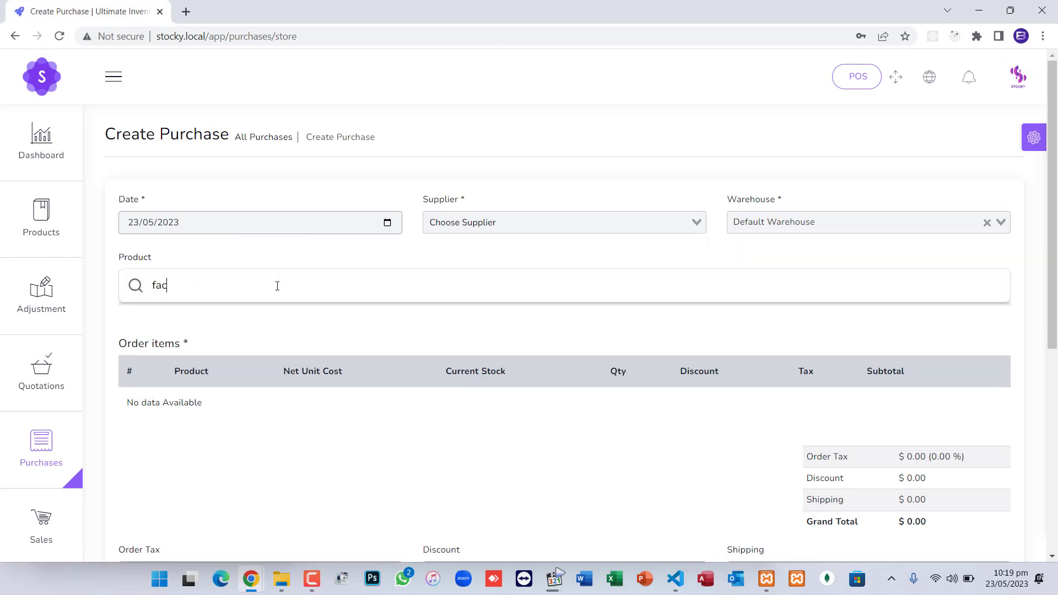
pyautogui.write('e')
pyautogui.click(259, 314)
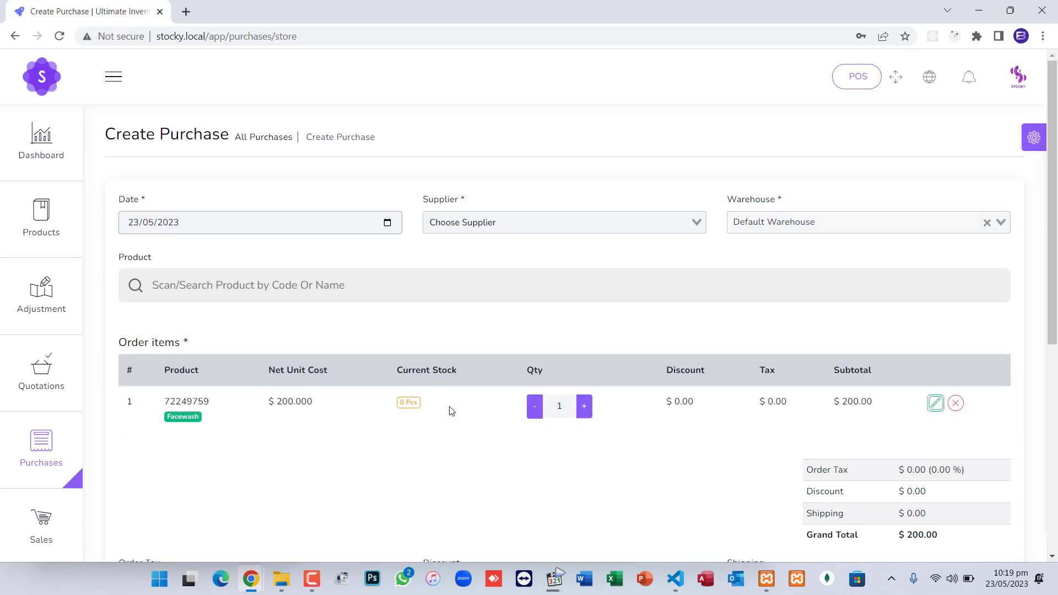
pyautogui.moveTo(568, 407); pyautogui.dragTo(546, 405)
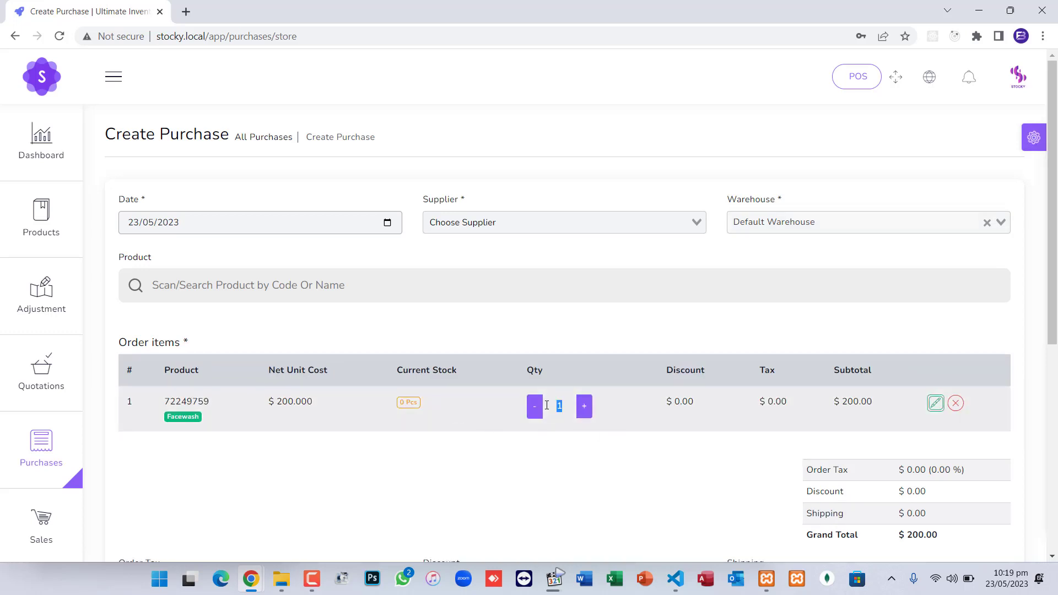
pyautogui.write('100')
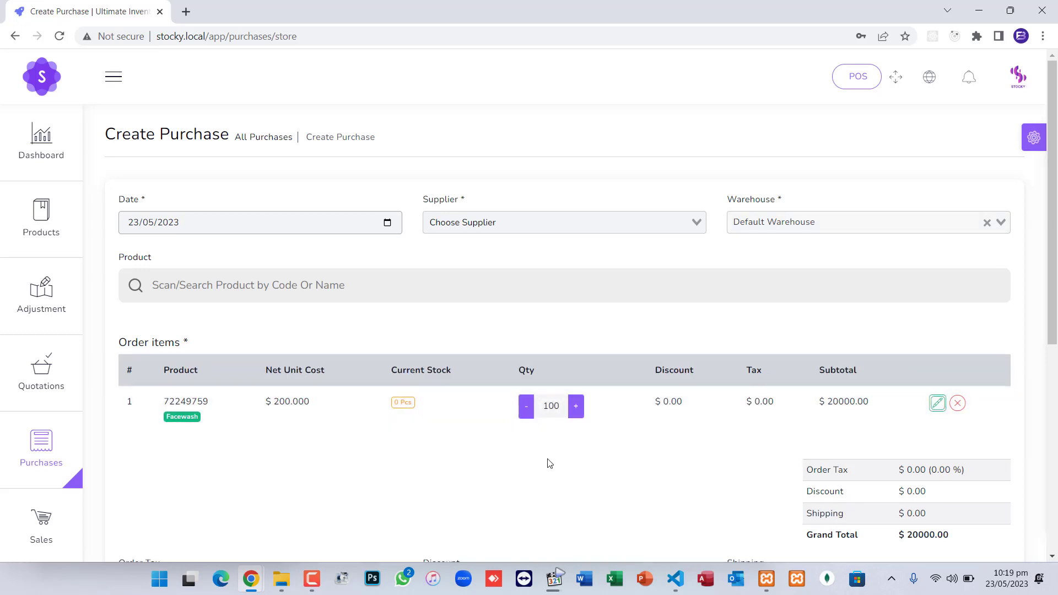
pyautogui.scroll(-2, 551, 462)
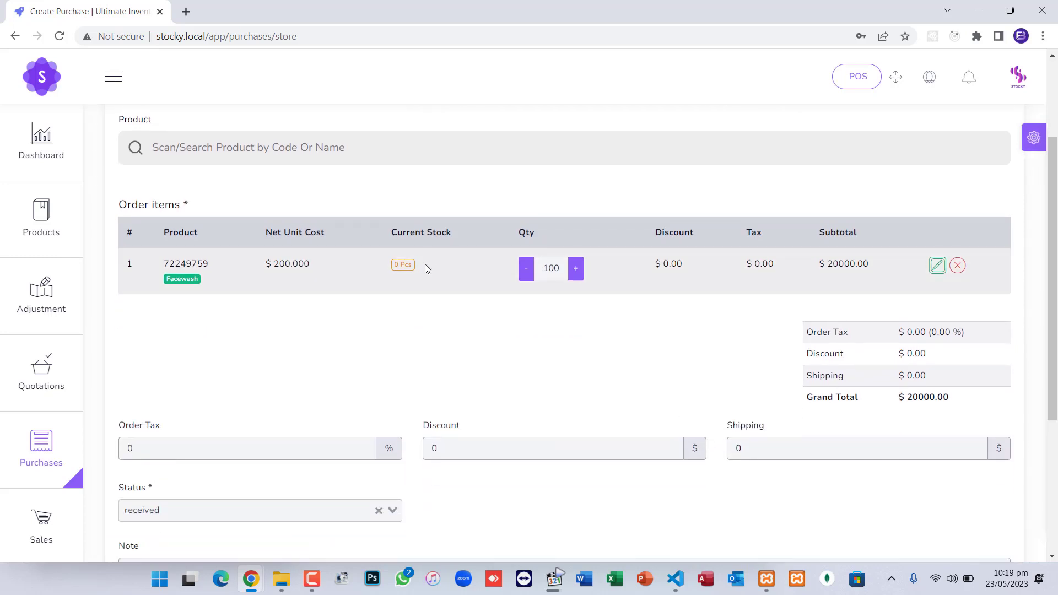
pyautogui.scroll(-2, 598, 359)
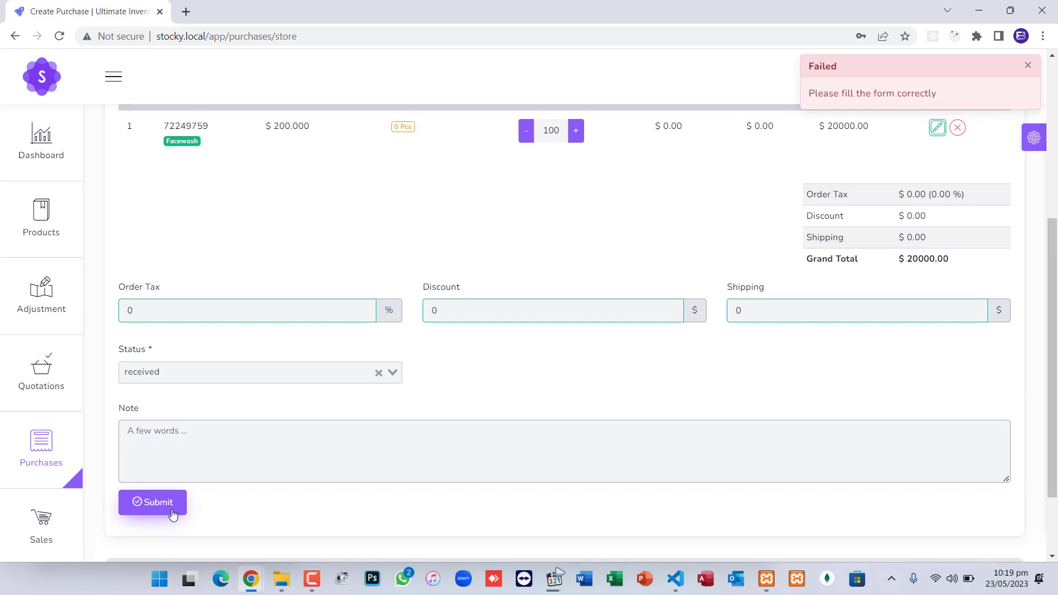
pyautogui.scroll(5, 432, 396)
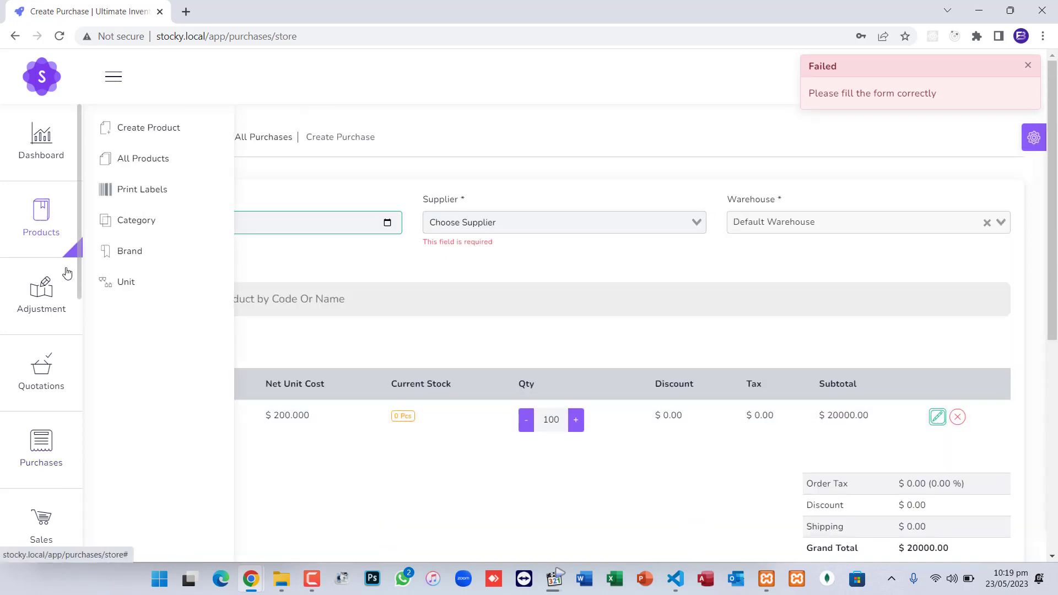
pyautogui.scroll(-5, 48, 424)
pyautogui.scroll(-3, 45, 375)
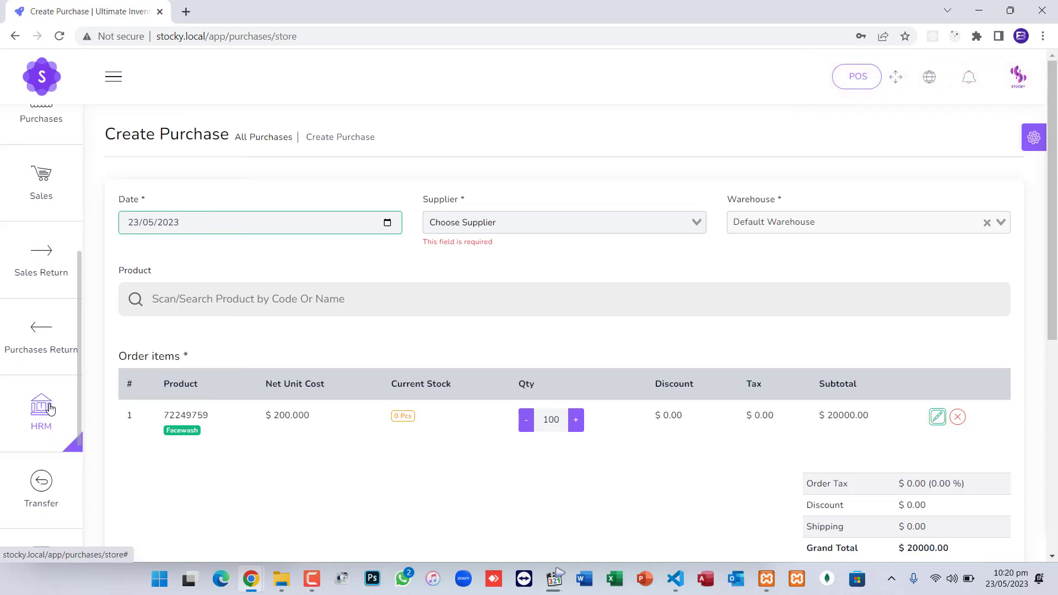
# Go to the People > Suppliers management page
pyautogui.moveTo(48, 345)
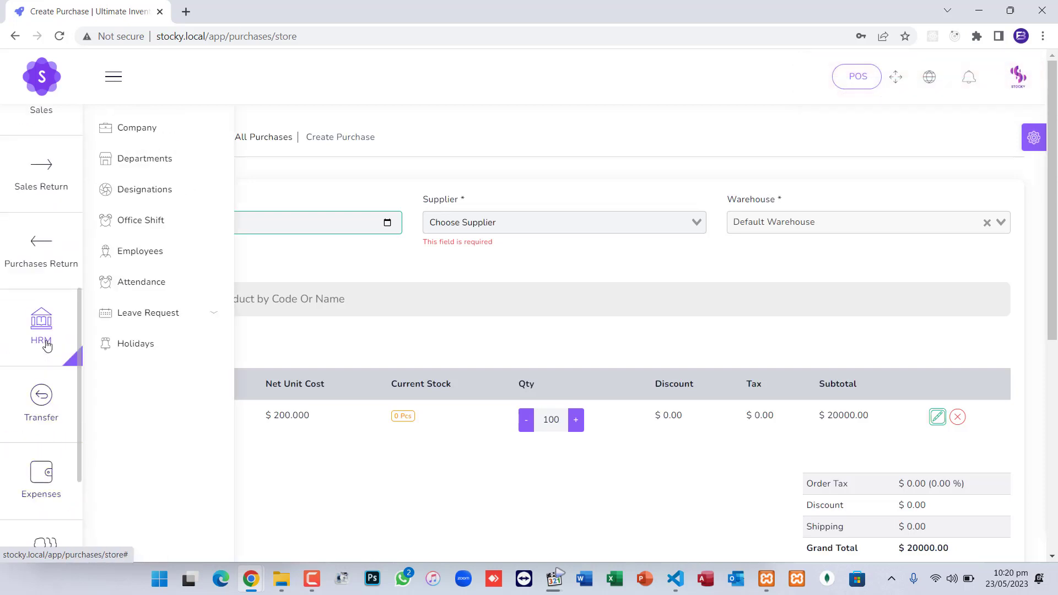
pyautogui.scroll(-3, 47, 345)
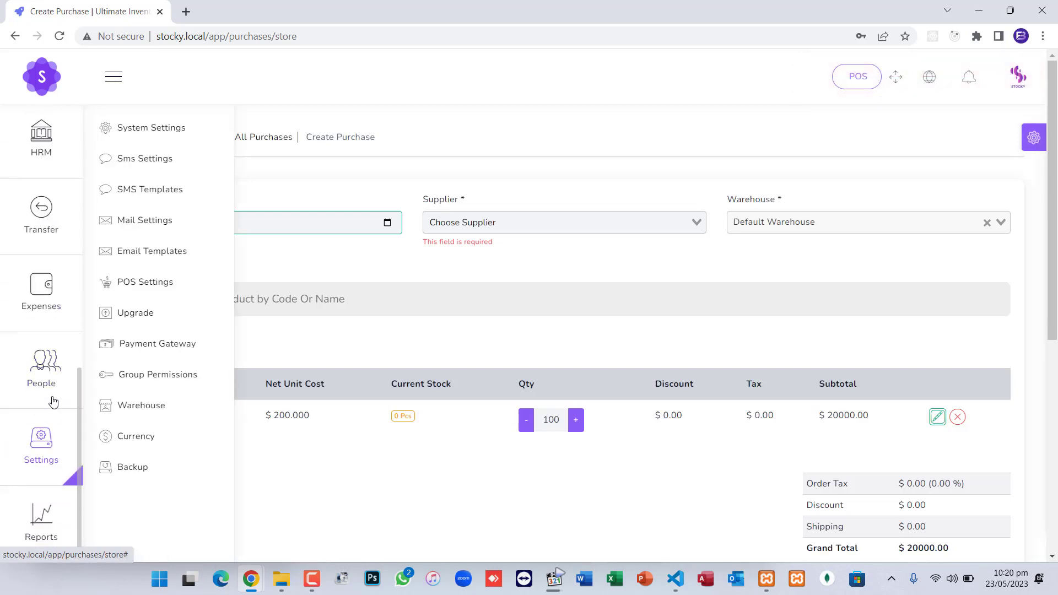
pyautogui.moveTo(53, 389)
pyautogui.click(143, 161)
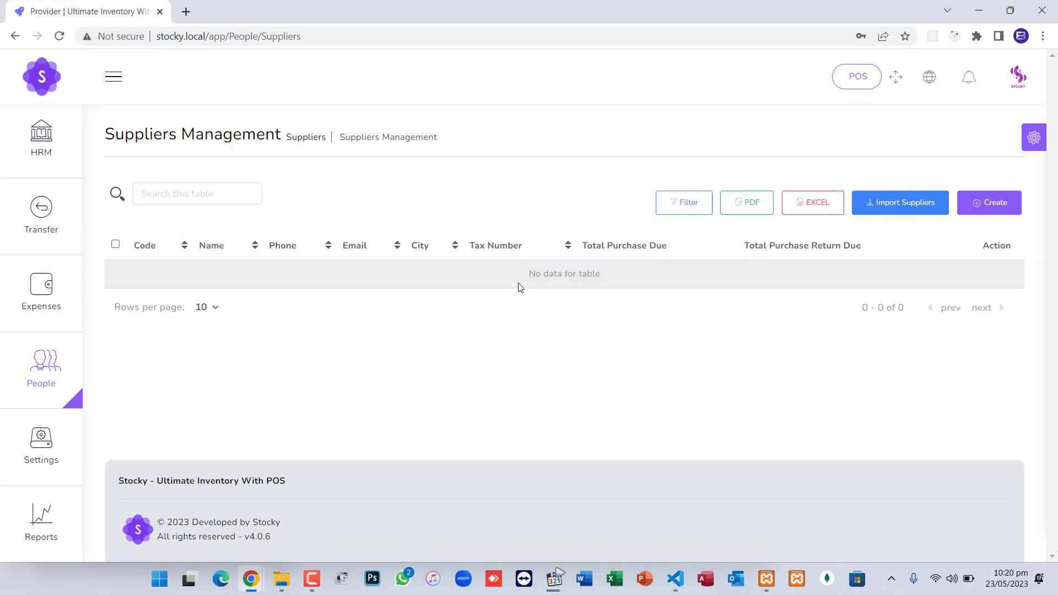
# Start a new supplier, entering the supplier's name and phone number
pyautogui.click(1000, 203)
pyautogui.click(336, 157)
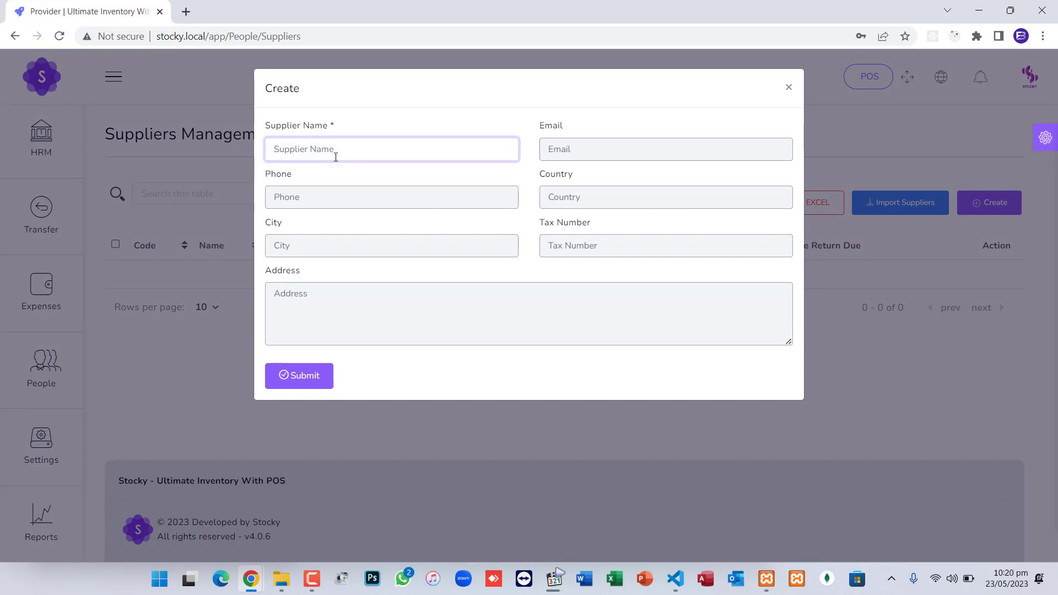
pyautogui.write('Fahad')
pyautogui.press('Tab')
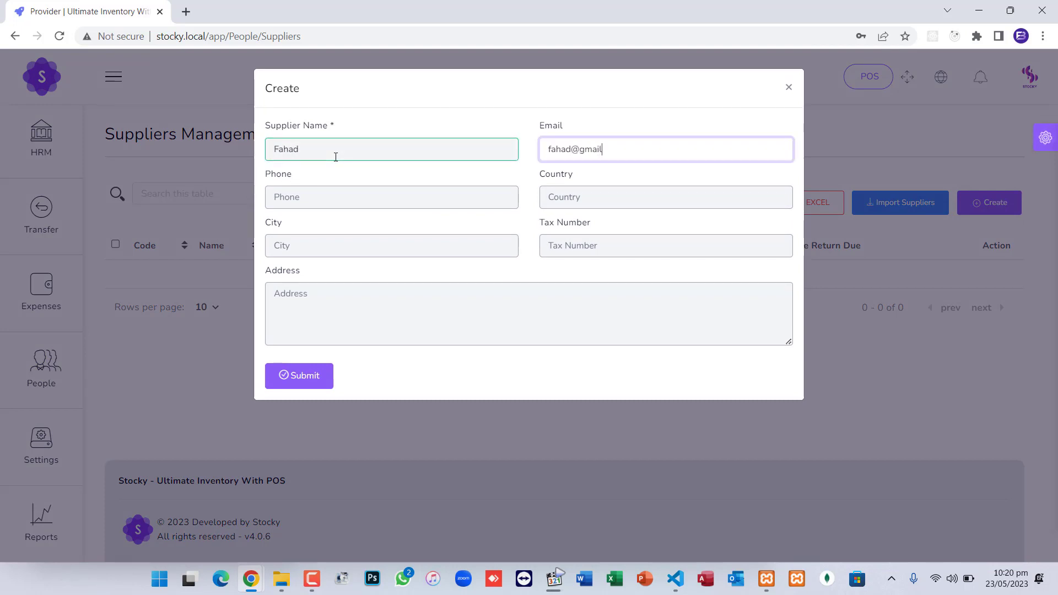
pyautogui.press('Tab')
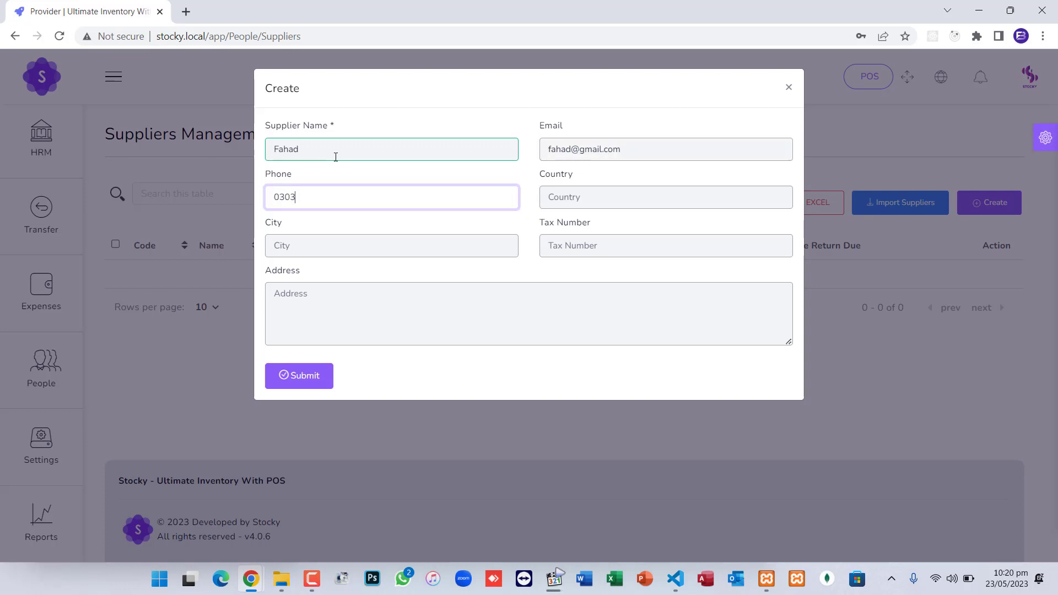
# Enter the supplier's country and tax number, then submit the supplier
pyautogui.press('Tab')
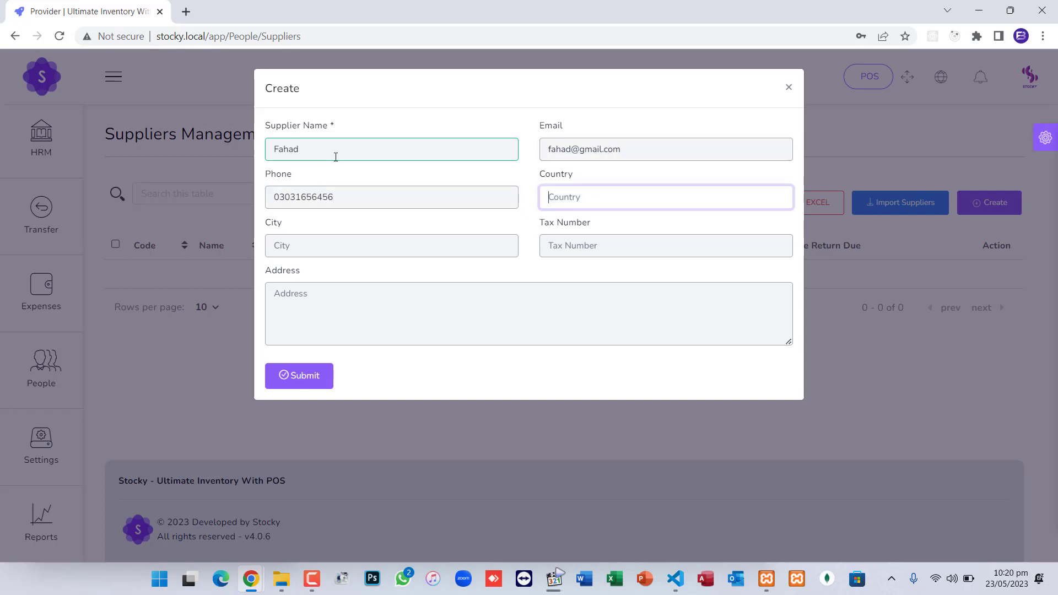
pyautogui.write('Pakiatan')
pyautogui.press('Tab')
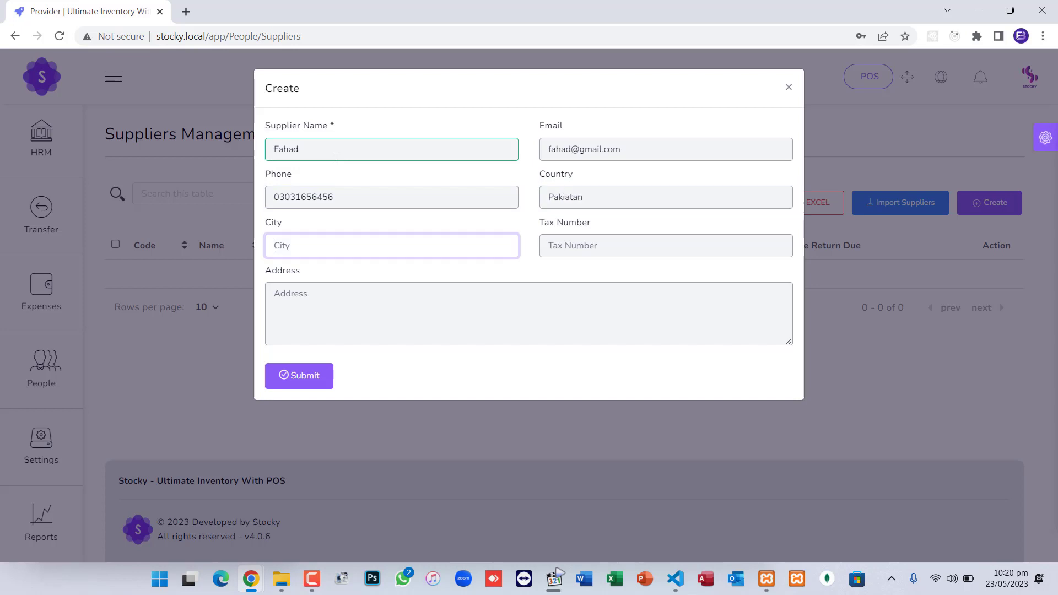
pyautogui.click(594, 198)
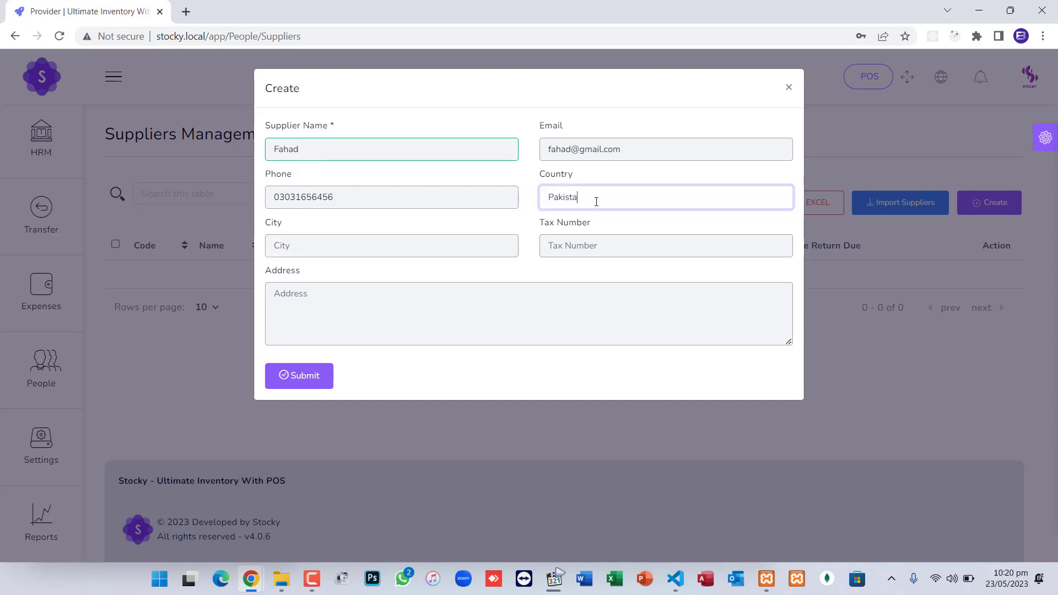
pyautogui.write('n')
pyautogui.press('Tab')
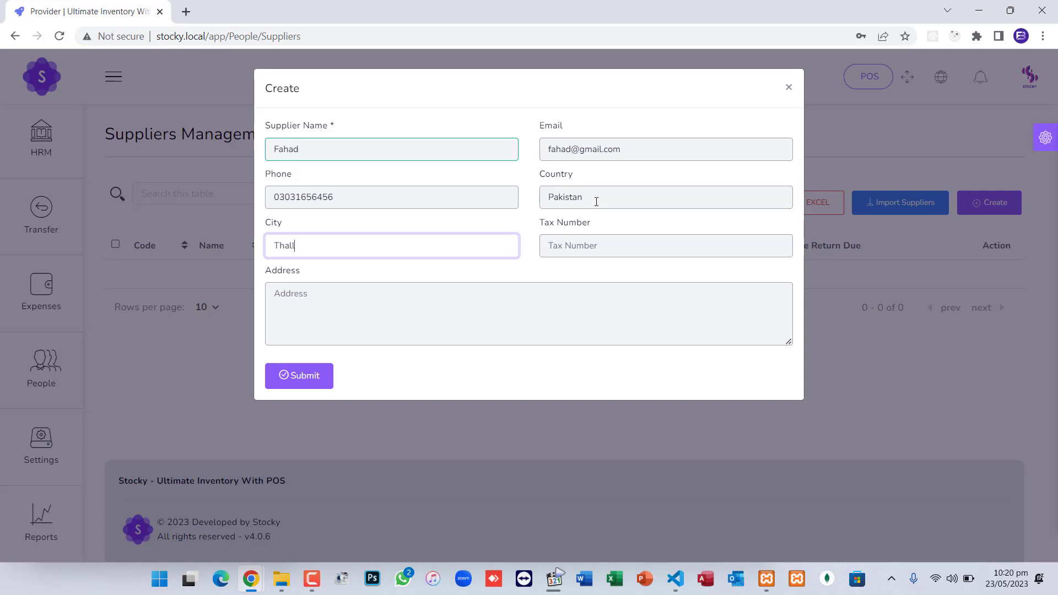
pyautogui.press('Tab')
pyautogui.write('897')
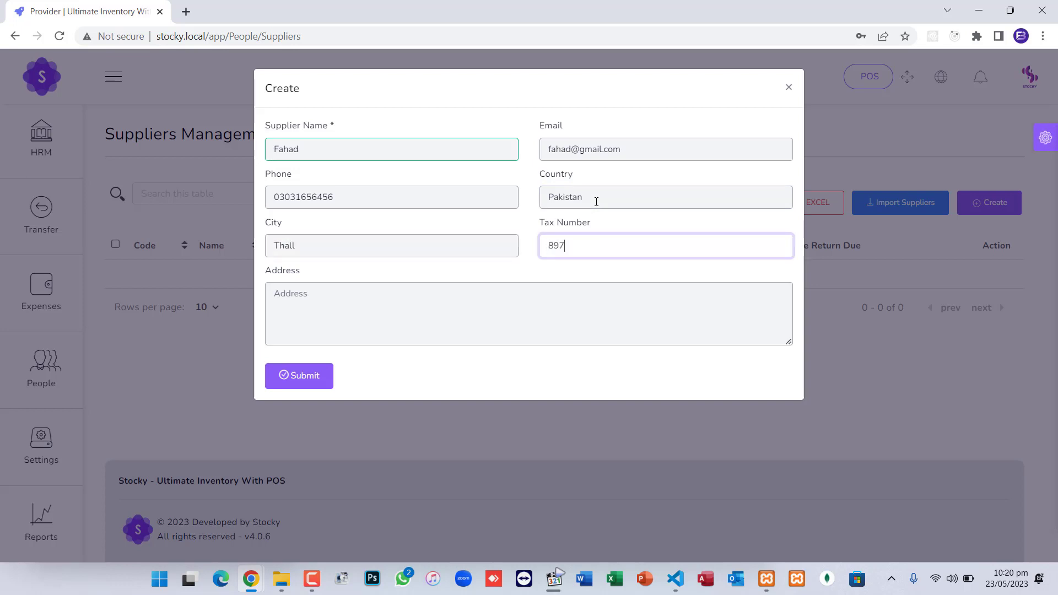
pyautogui.write('8978978979')
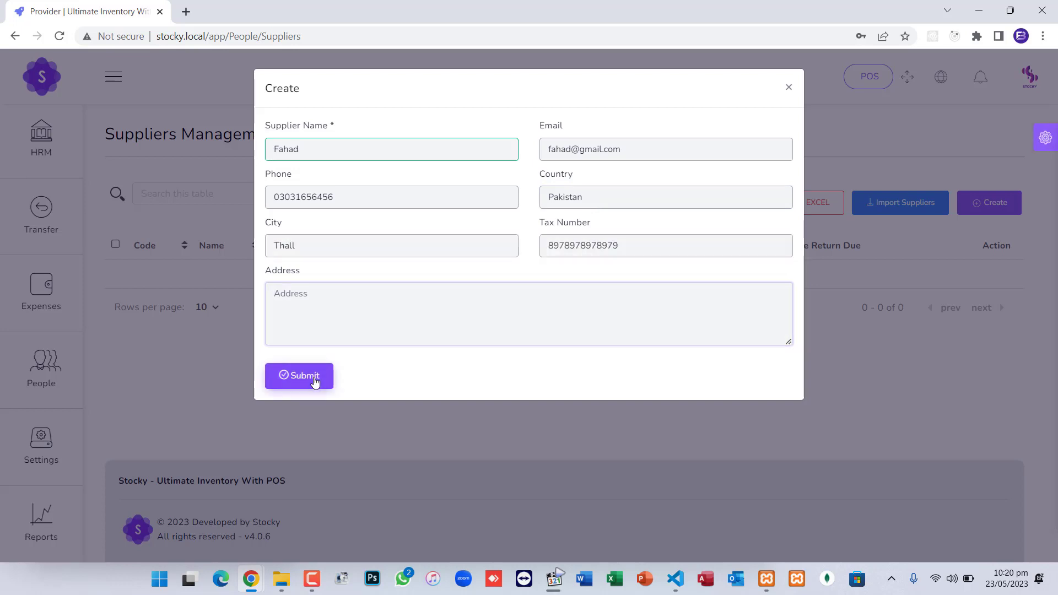
pyautogui.click(315, 381)
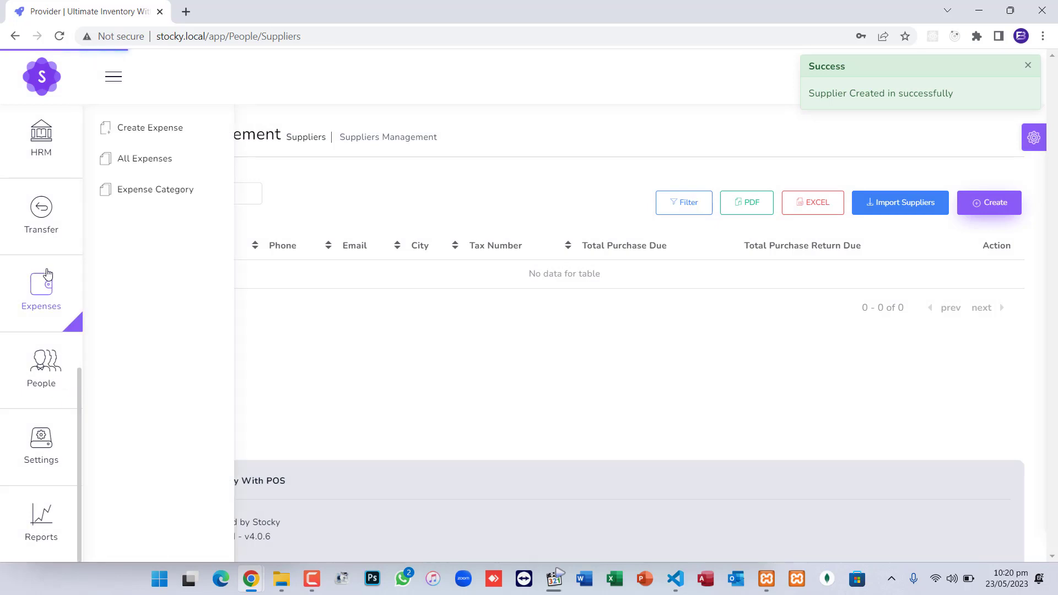
# Start a new purchase from the new supplier into Default Warehouse
pyautogui.scroll(5, 39, 254)
pyautogui.scroll(7, 37, 256)
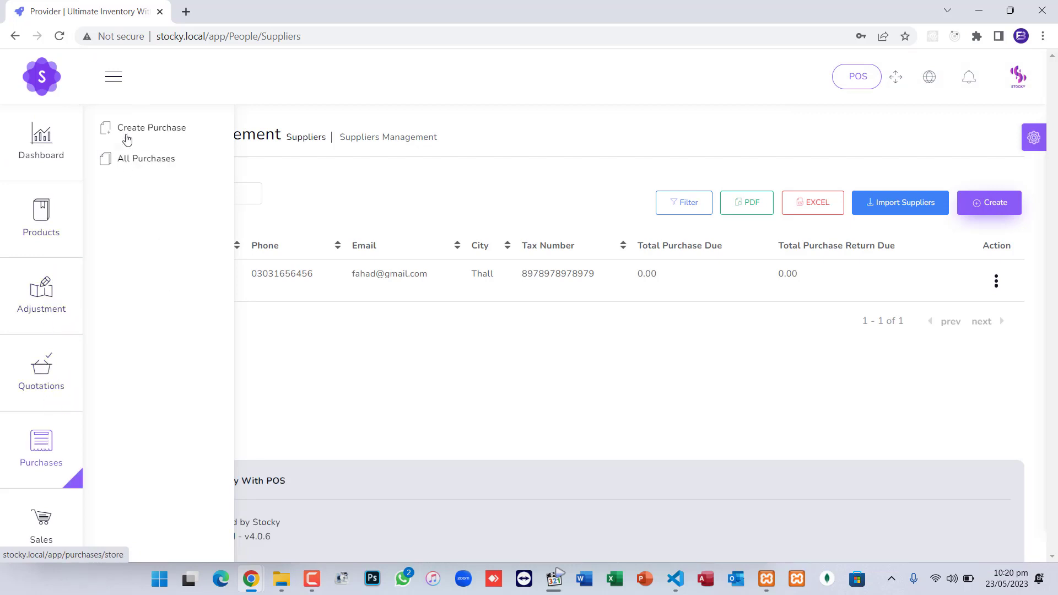
pyautogui.click(135, 130)
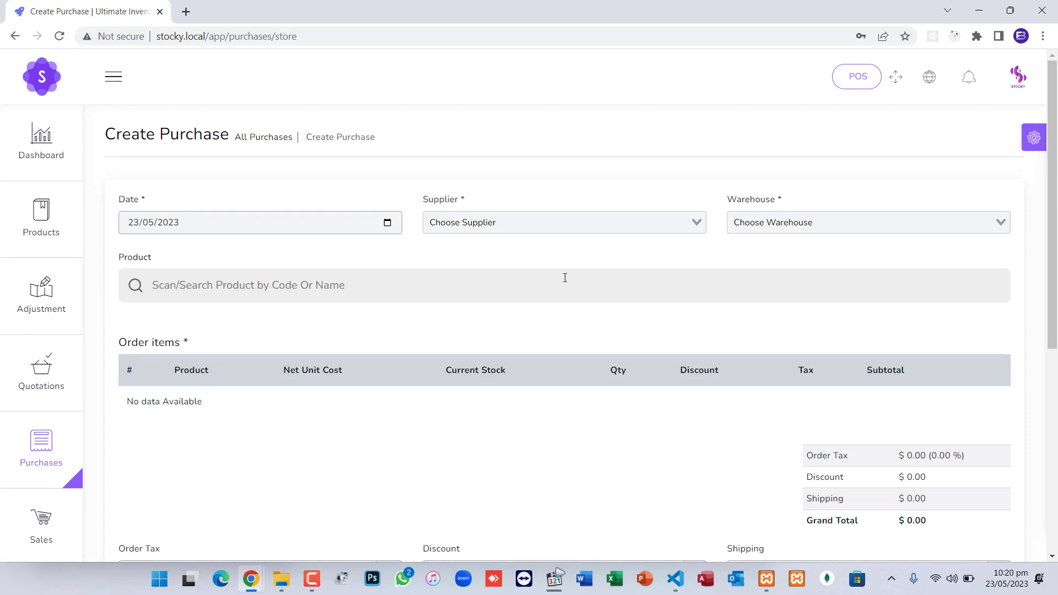
pyautogui.click(502, 224)
pyautogui.click(488, 246)
pyautogui.click(802, 226)
pyautogui.click(781, 245)
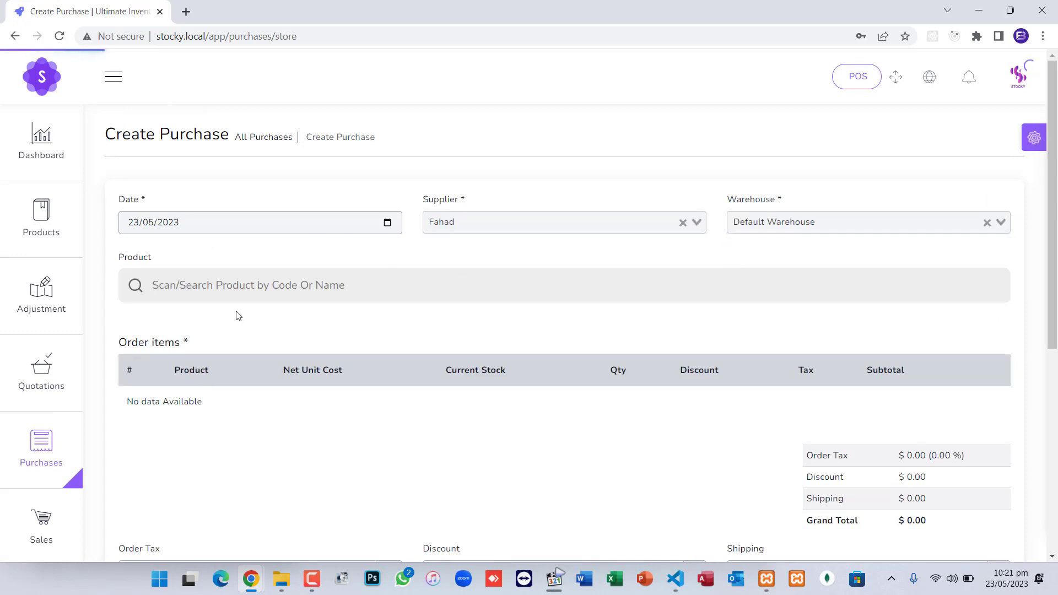
# Add Facewash with quantity 100 and submit the purchase
pyautogui.click(256, 290)
pyautogui.write('face')
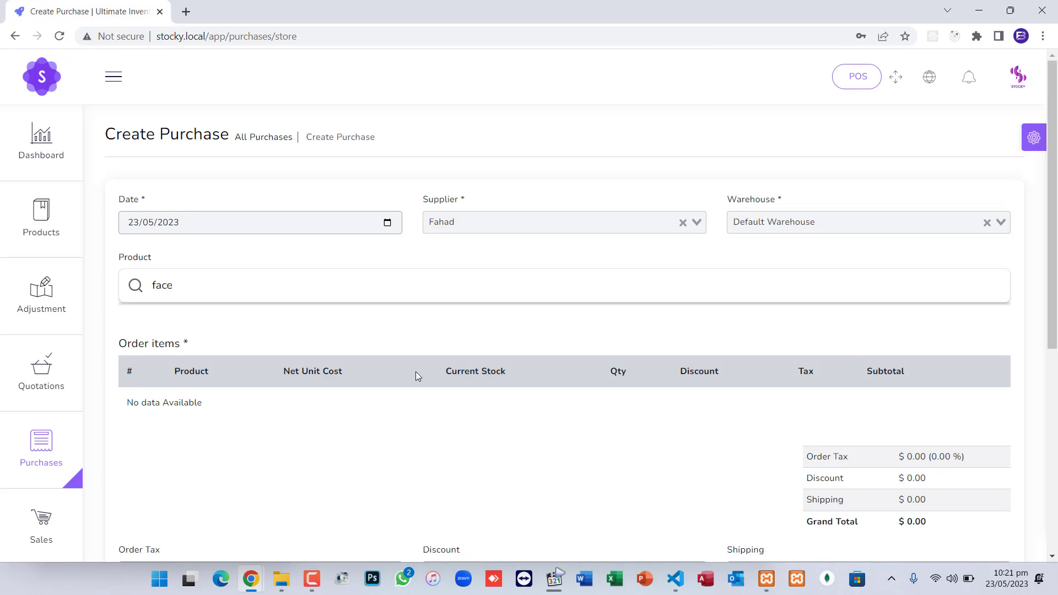
pyautogui.click(245, 319)
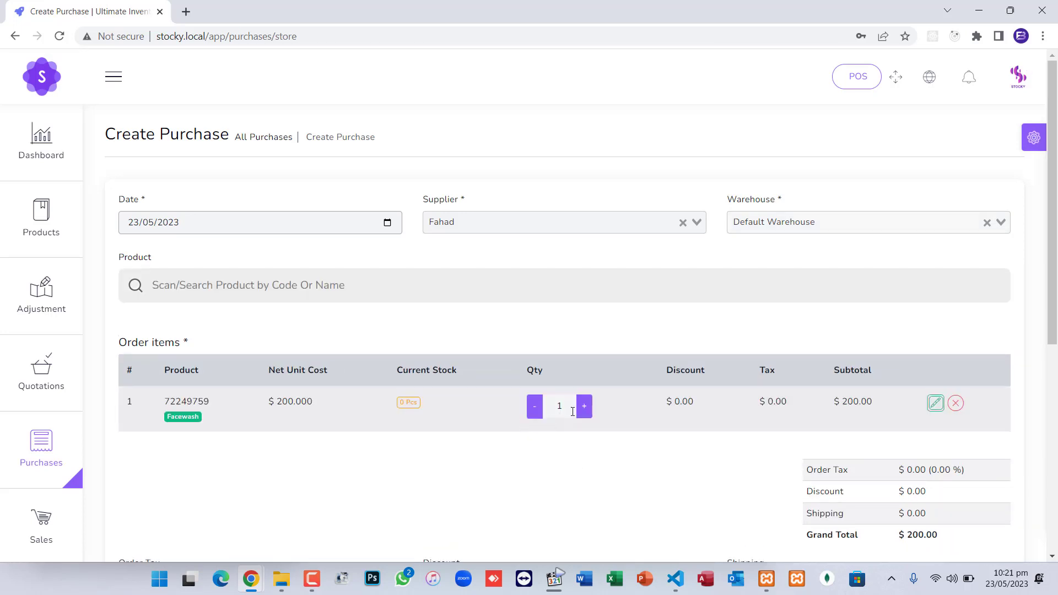
pyautogui.write('100')
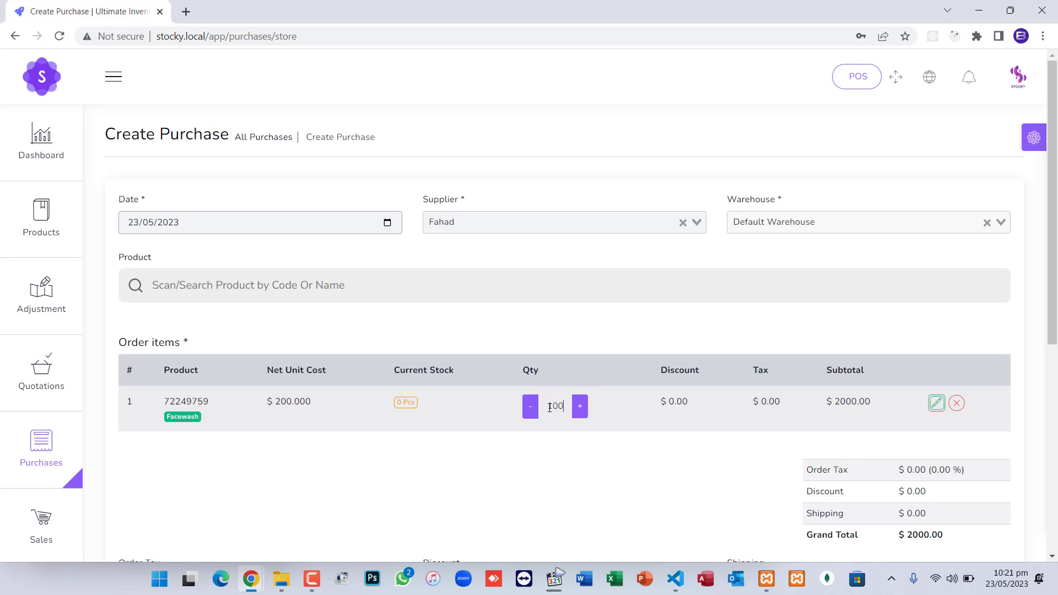
pyautogui.scroll(-5, 647, 456)
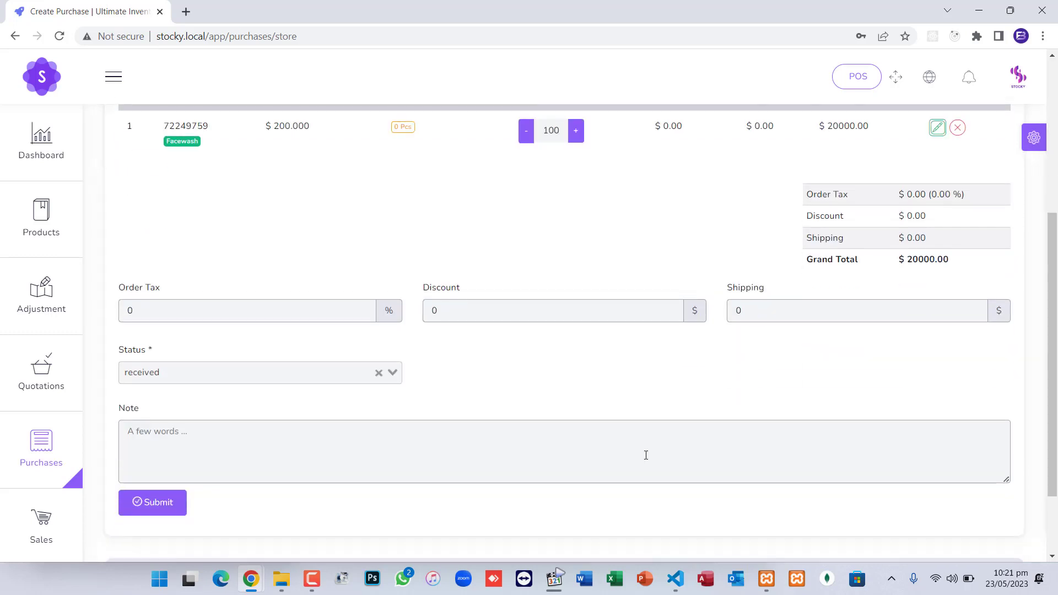
pyautogui.click(155, 509)
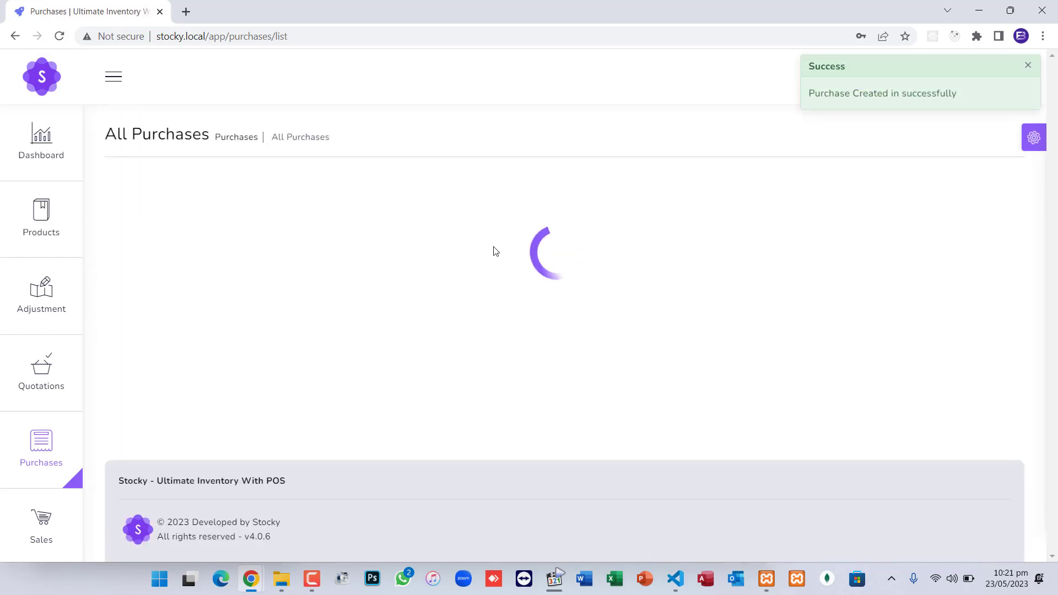
# Confirm Facewash shows 100 Pcs in All Products, then switch to the POS screen
pyautogui.moveTo(66, 243)
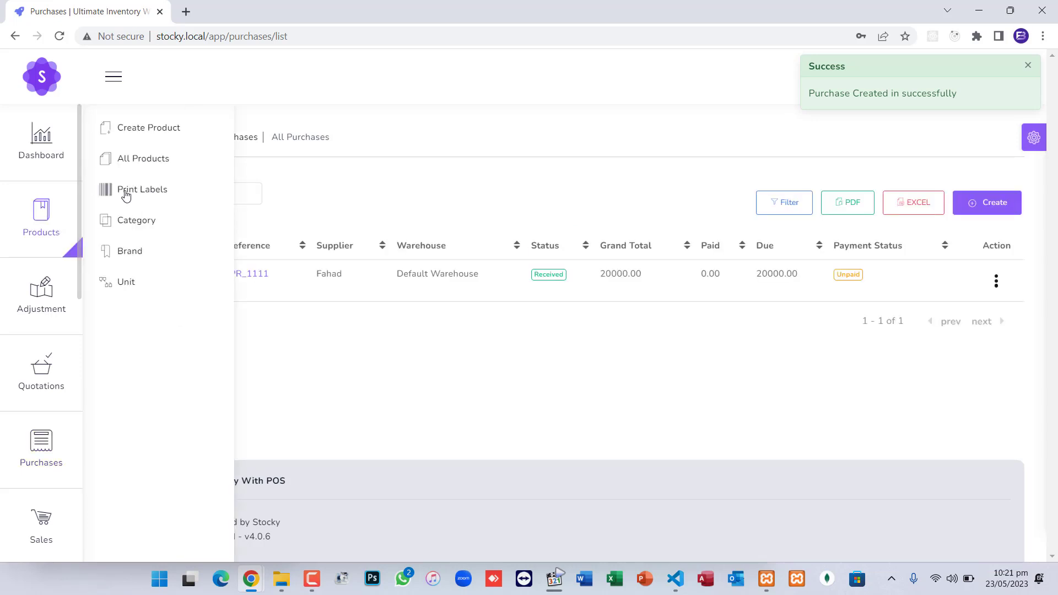
pyautogui.click(148, 160)
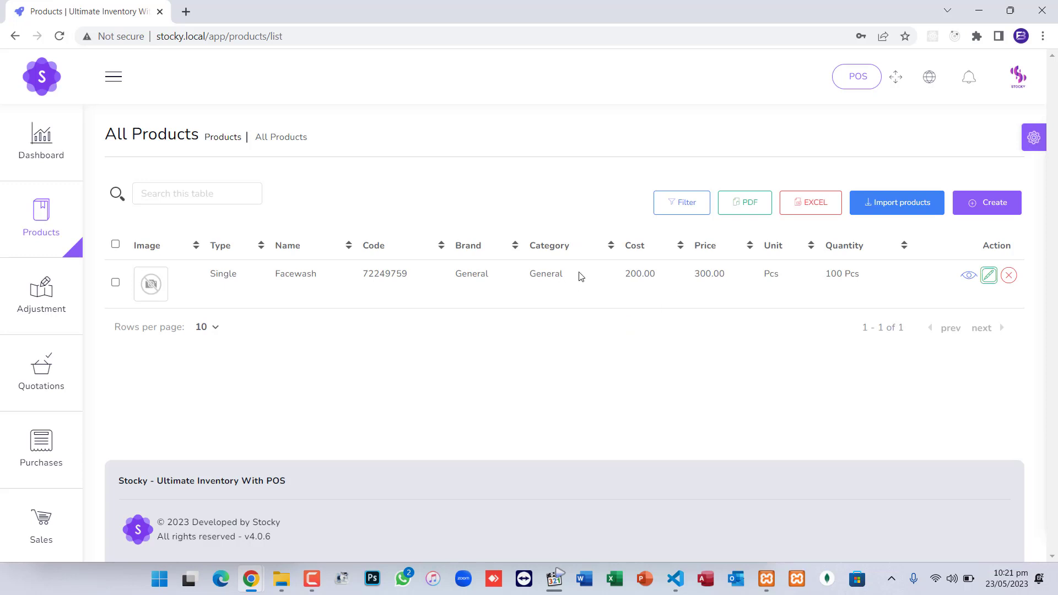
pyautogui.moveTo(826, 273); pyautogui.dragTo(861, 276)
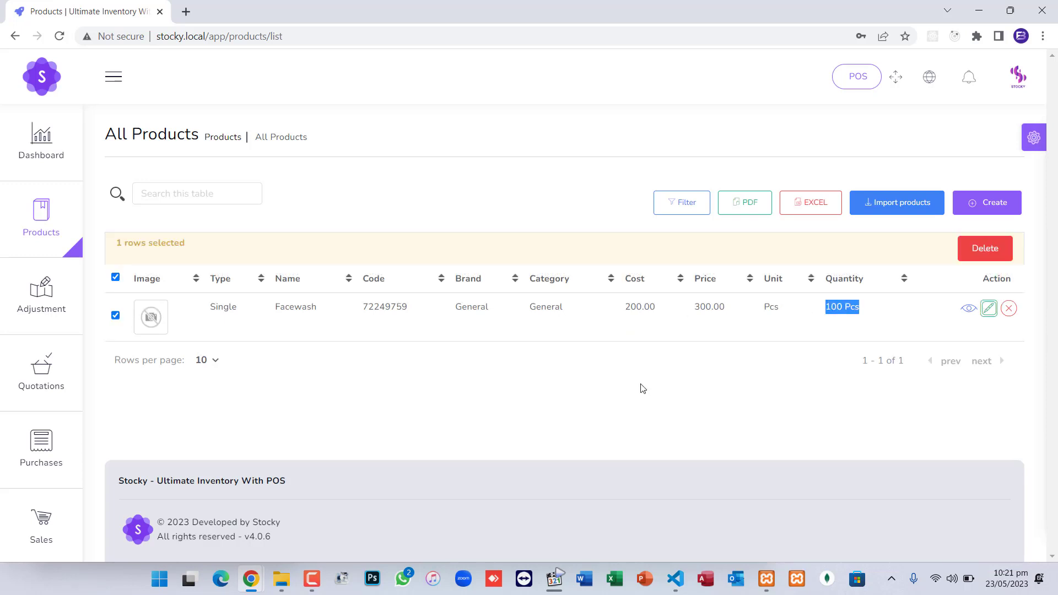
pyautogui.click(862, 88)
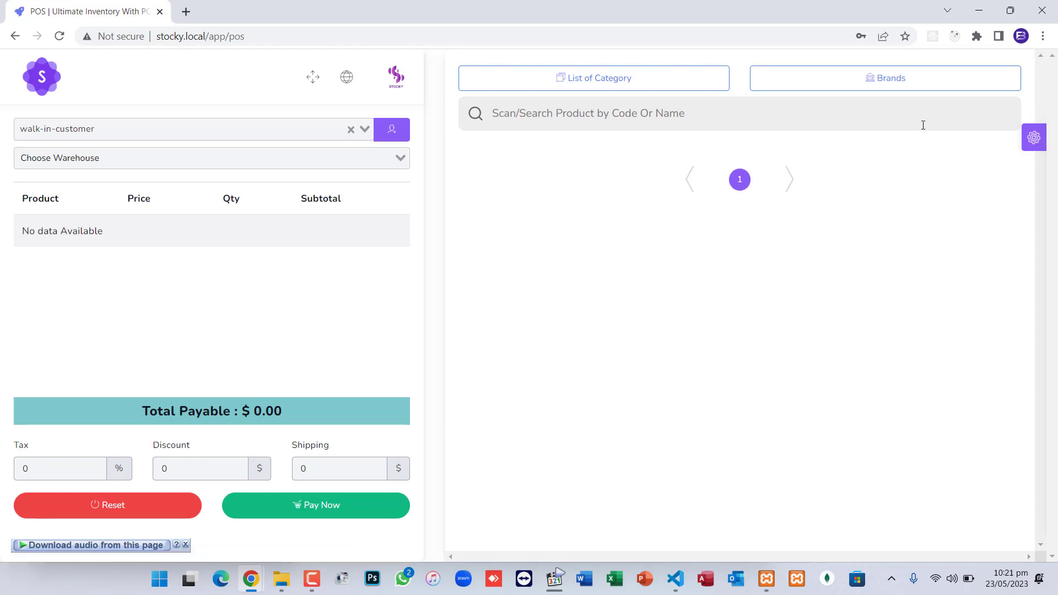
pyautogui.click(888, 88)
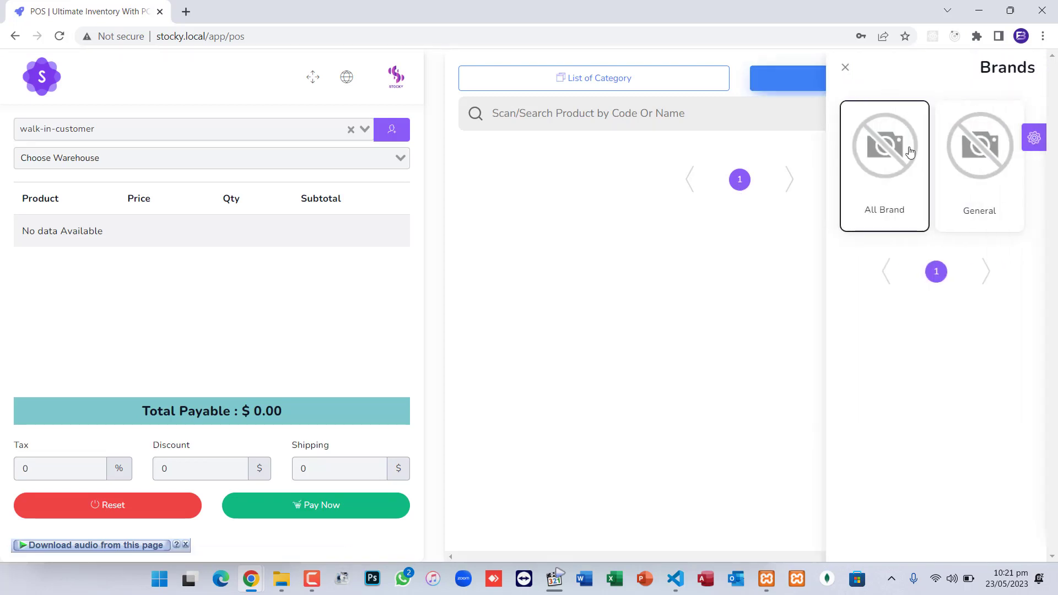
pyautogui.click(956, 193)
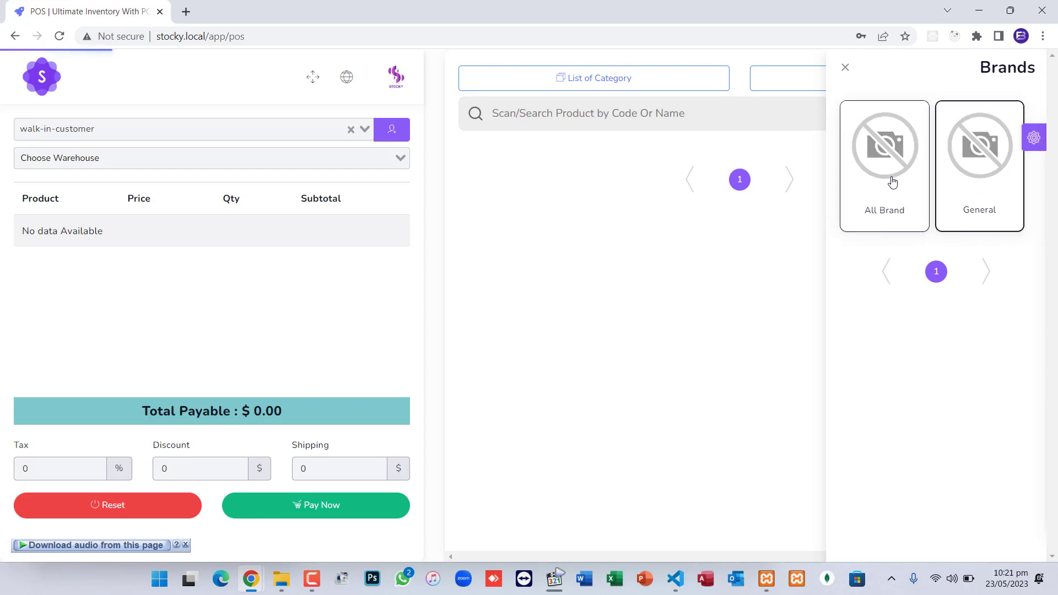
pyautogui.click(892, 180)
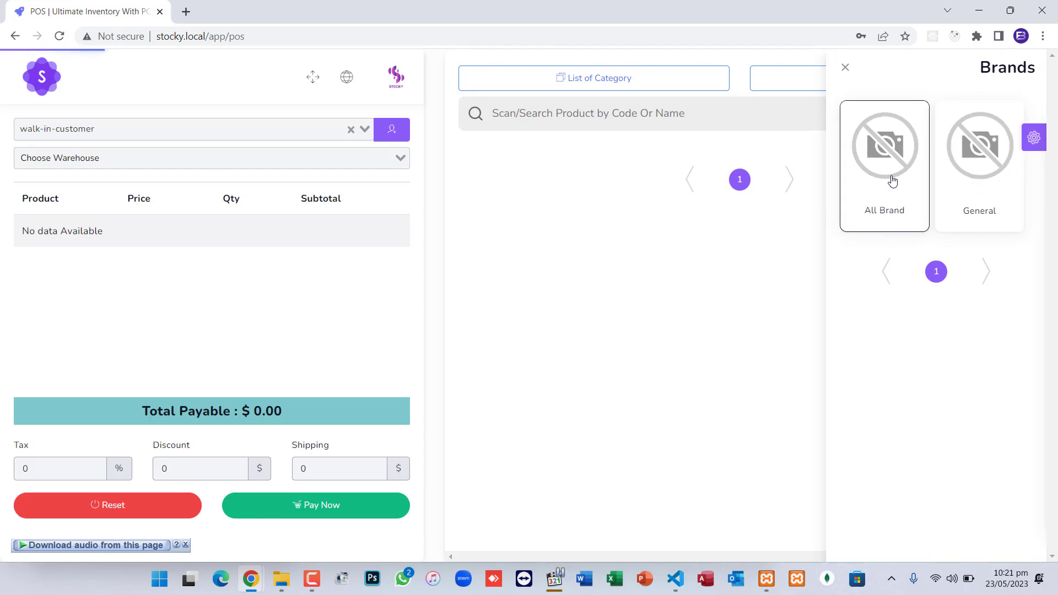
pyautogui.click(635, 83)
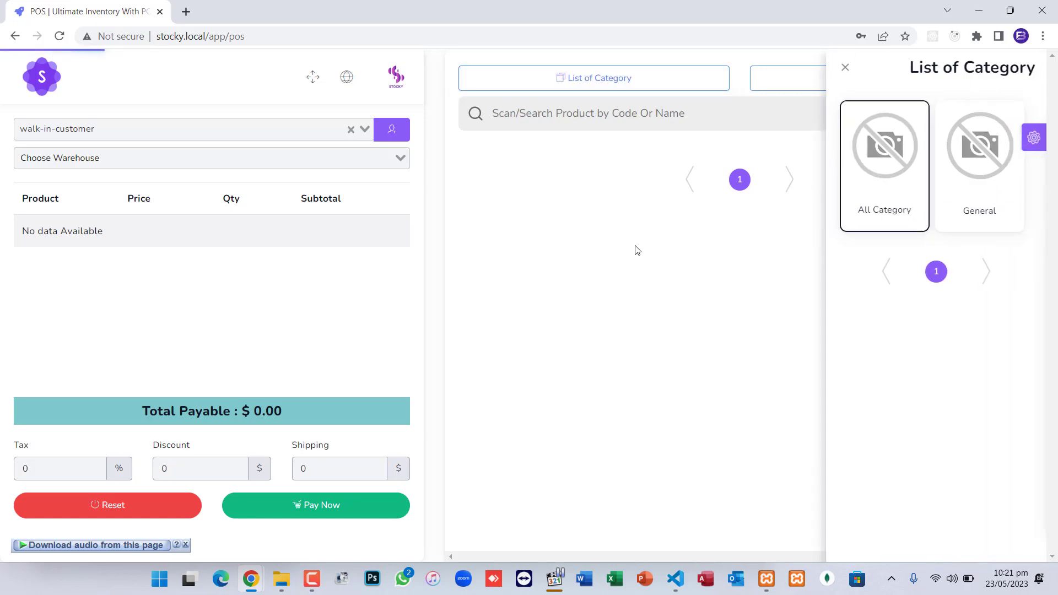
pyautogui.click(569, 118)
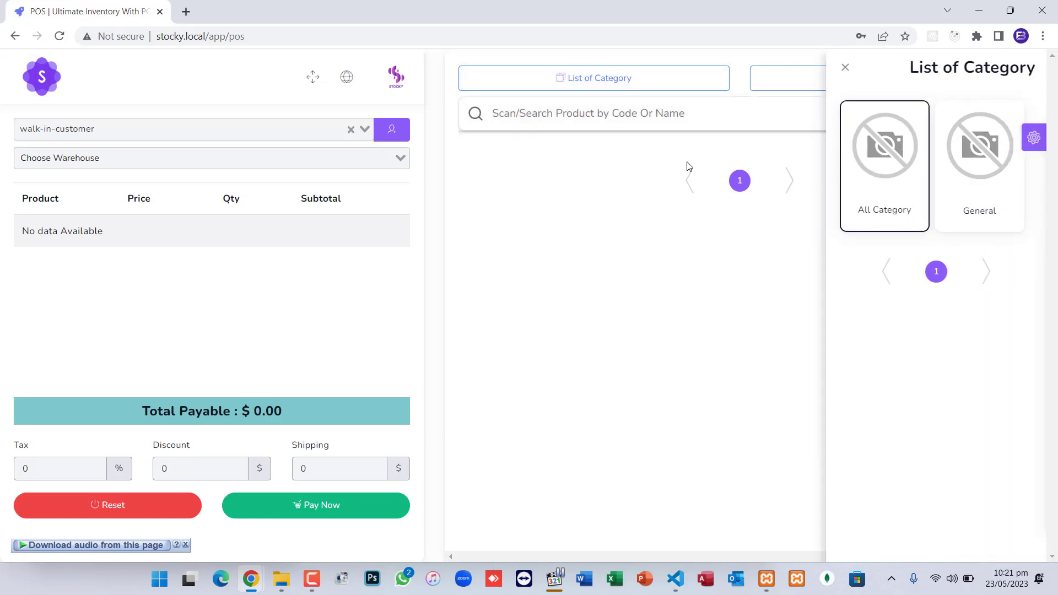
pyautogui.click(739, 185)
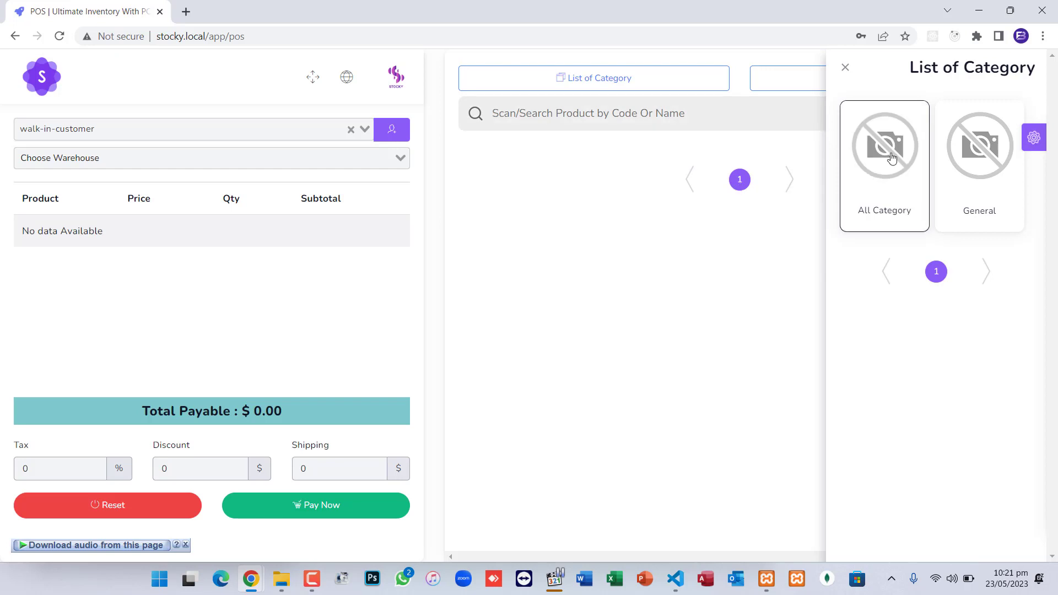
pyautogui.click(845, 68)
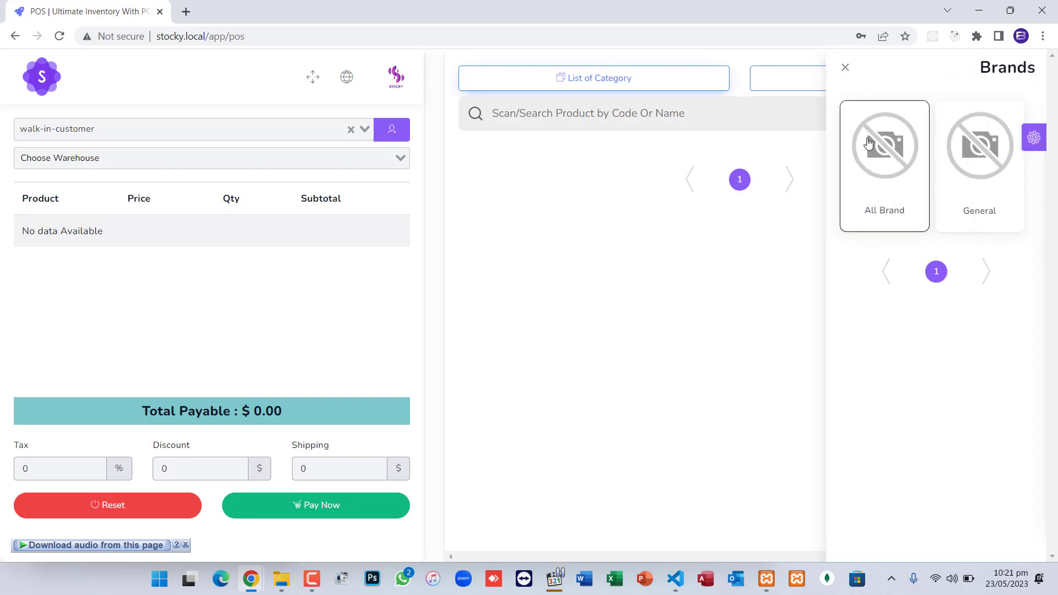
pyautogui.click(843, 68)
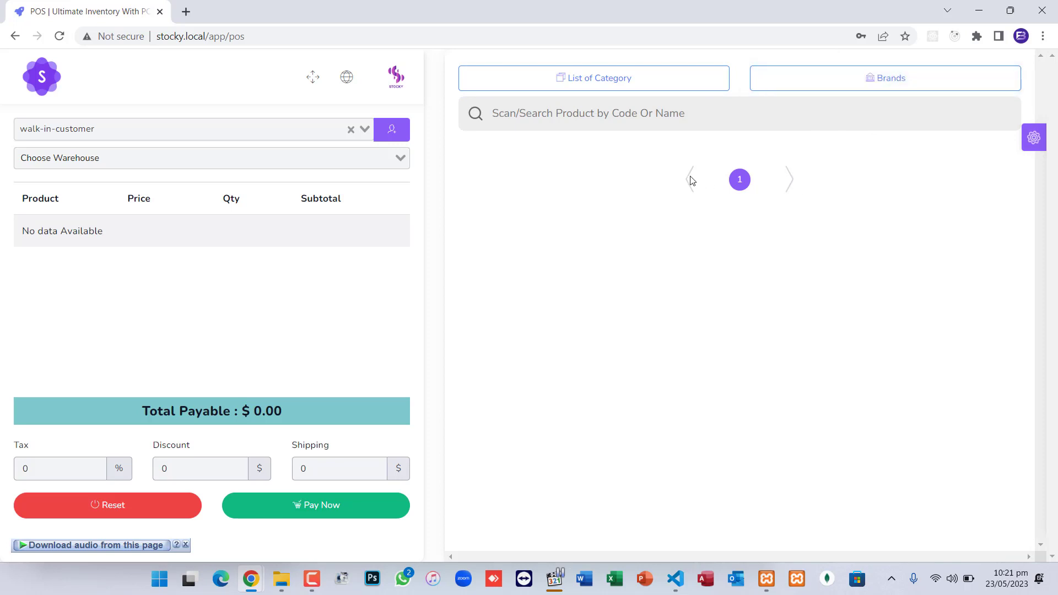
# Return from POS to the All Products list and bring up the Settings submenu
pyautogui.click(15, 36)
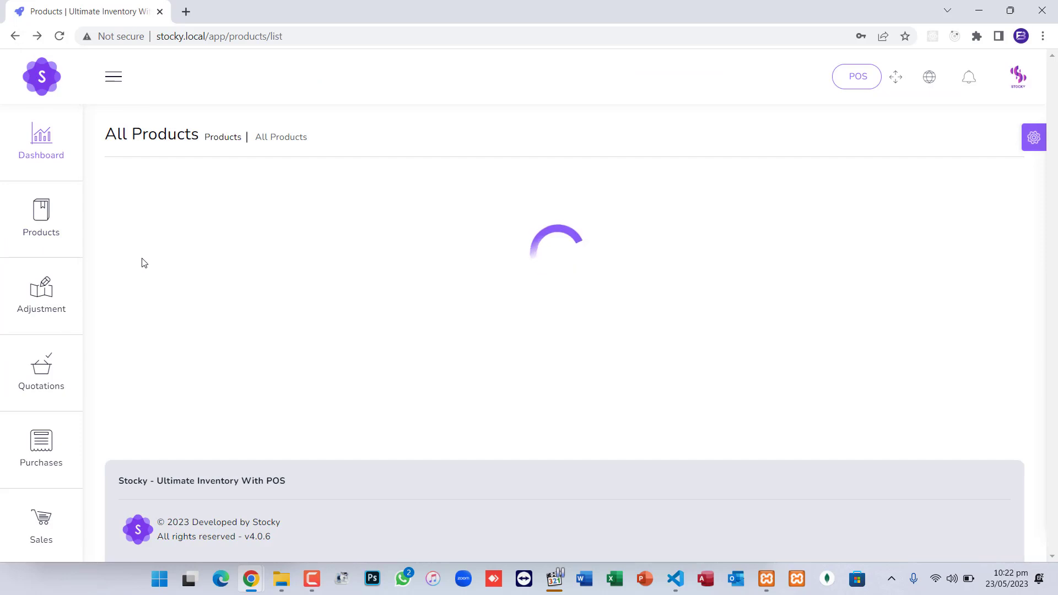
pyautogui.scroll(-5, 49, 484)
pyautogui.moveTo(50, 483)
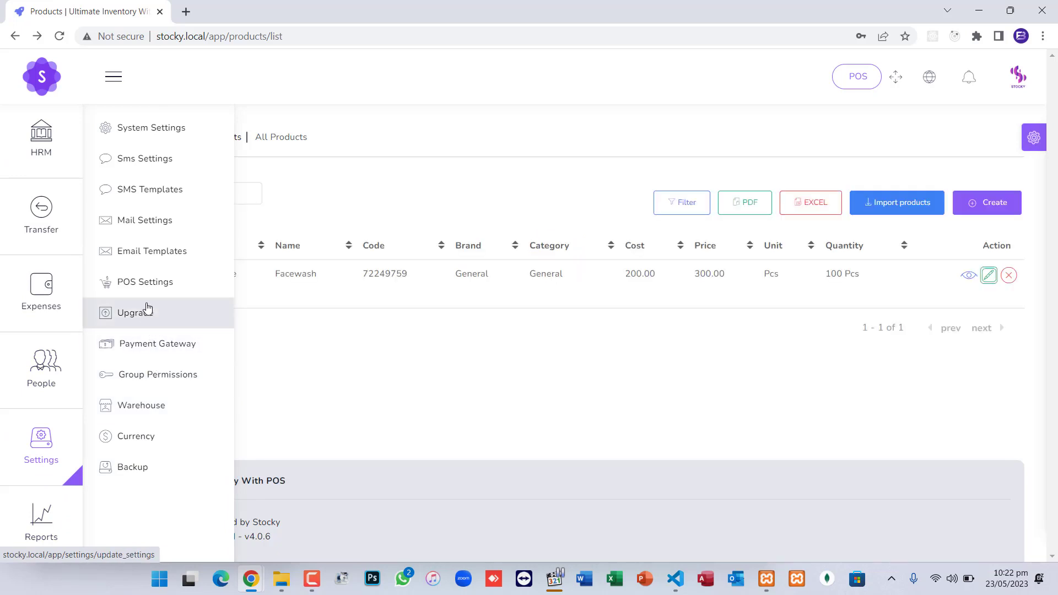
# In System Settings, set Default Warehouse as default and replace Developed by with your name
pyautogui.click(153, 130)
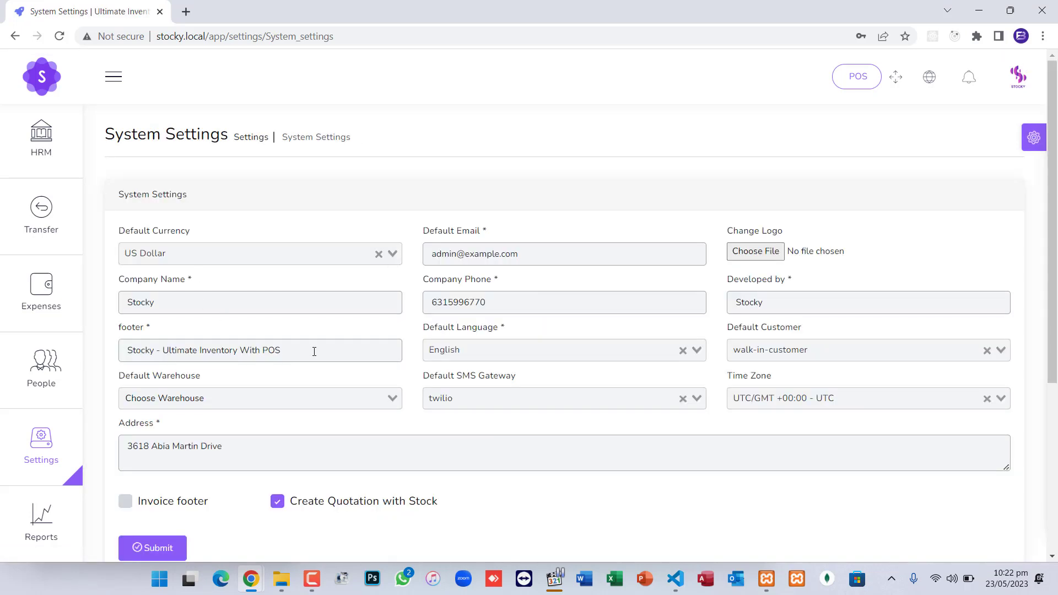
pyautogui.click(296, 395)
pyautogui.click(278, 421)
pyautogui.scroll(-1, 502, 390)
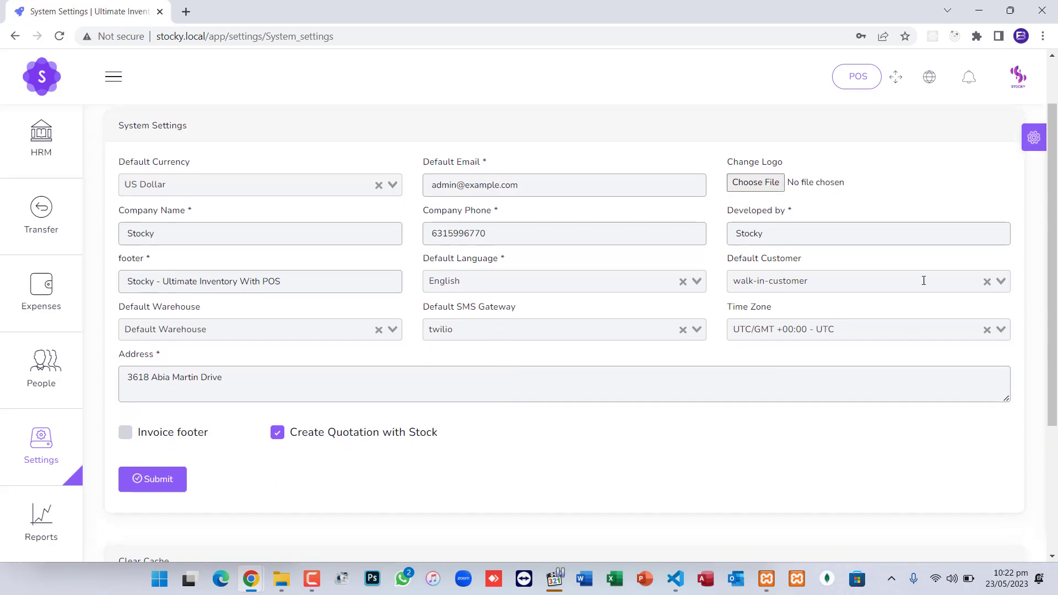
pyautogui.doubleClick(797, 242)
pyautogui.write('FAH')
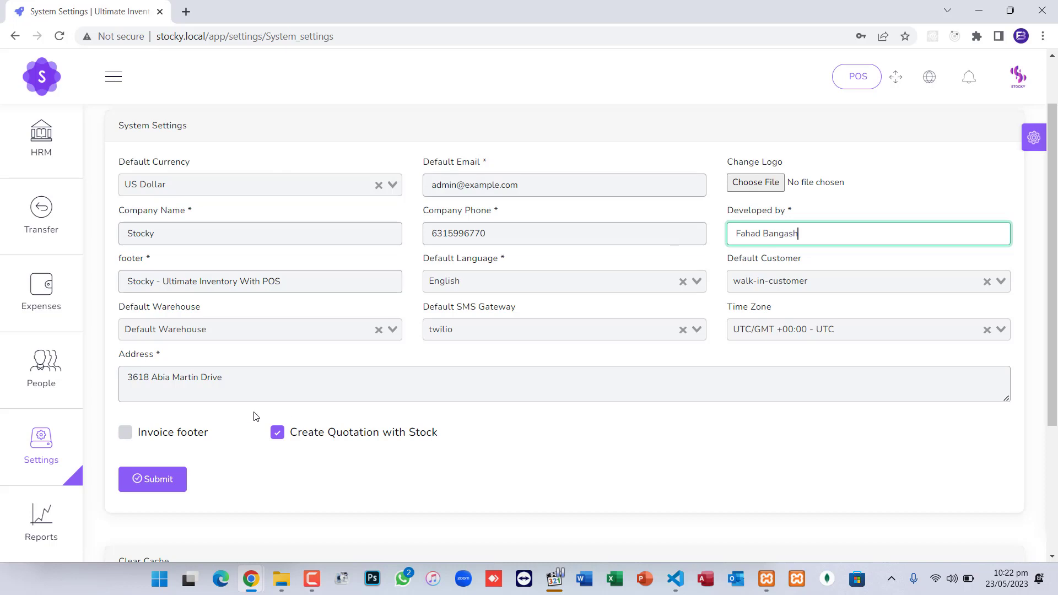
# Enable the invoice footer with text 'Thank You for Visit us!' and submit the settings
pyautogui.click(185, 441)
pyautogui.click(309, 462)
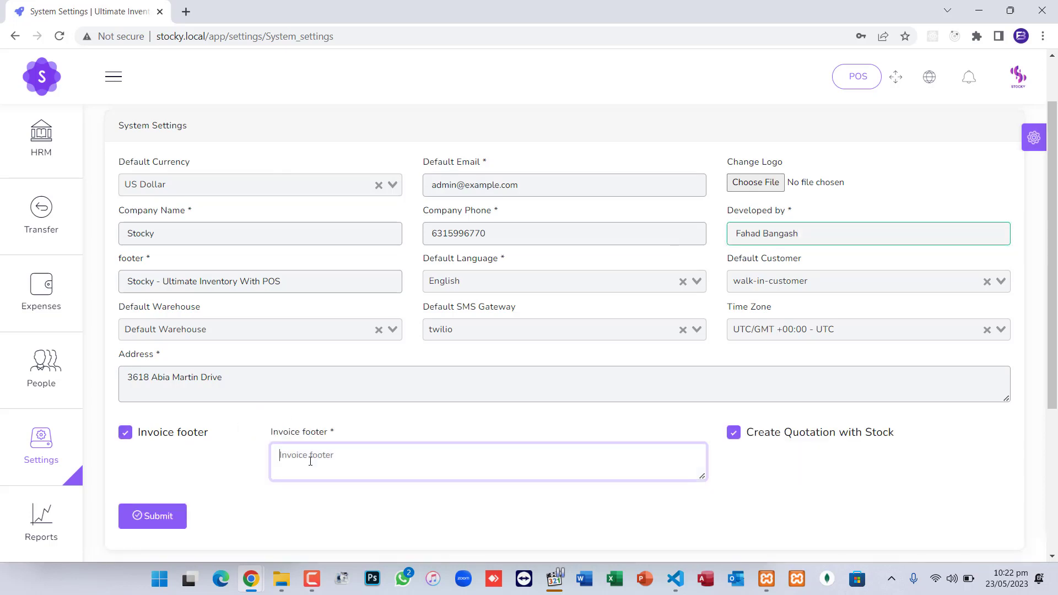
pyautogui.write('Thank You for Visit us!')
pyautogui.click(157, 516)
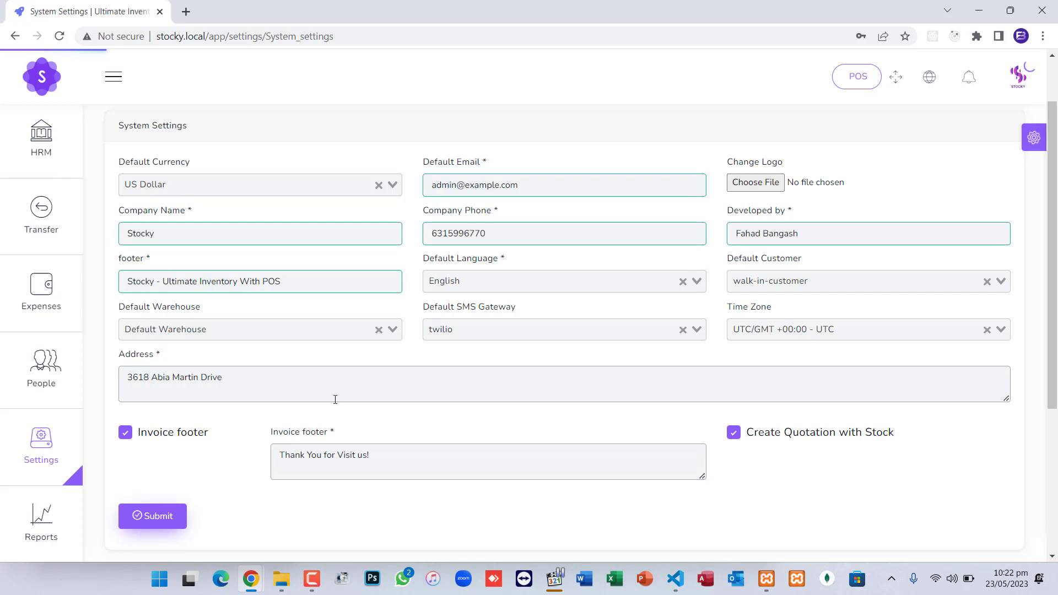
# Open the Stock Report filtered to Default Warehouse and view Facewash's detailed report
pyautogui.moveTo(41, 515)
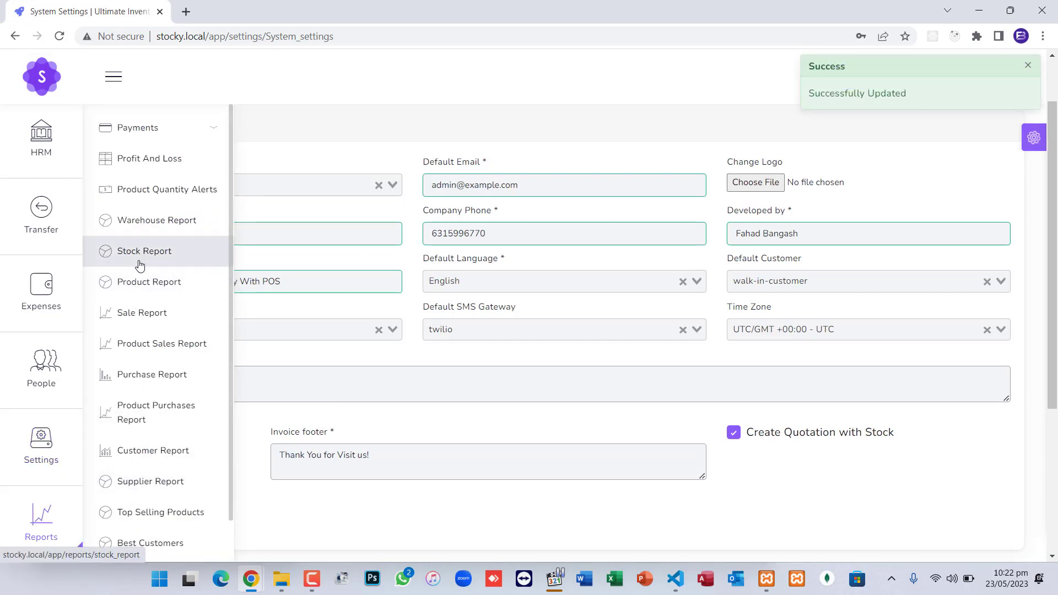
pyautogui.click(185, 128)
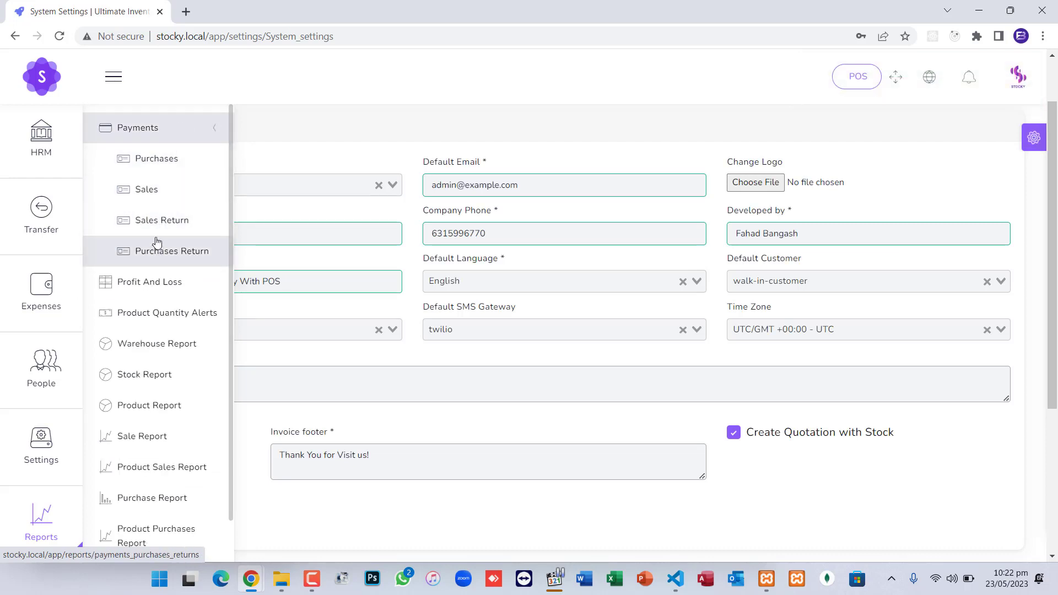
pyautogui.click(160, 130)
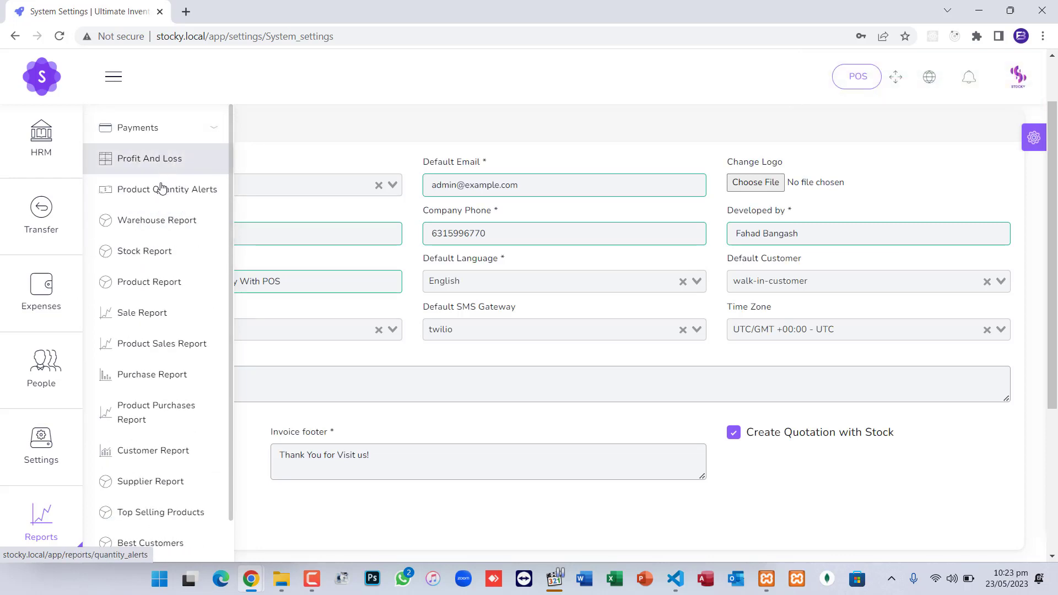
pyautogui.scroll(-1, 157, 258)
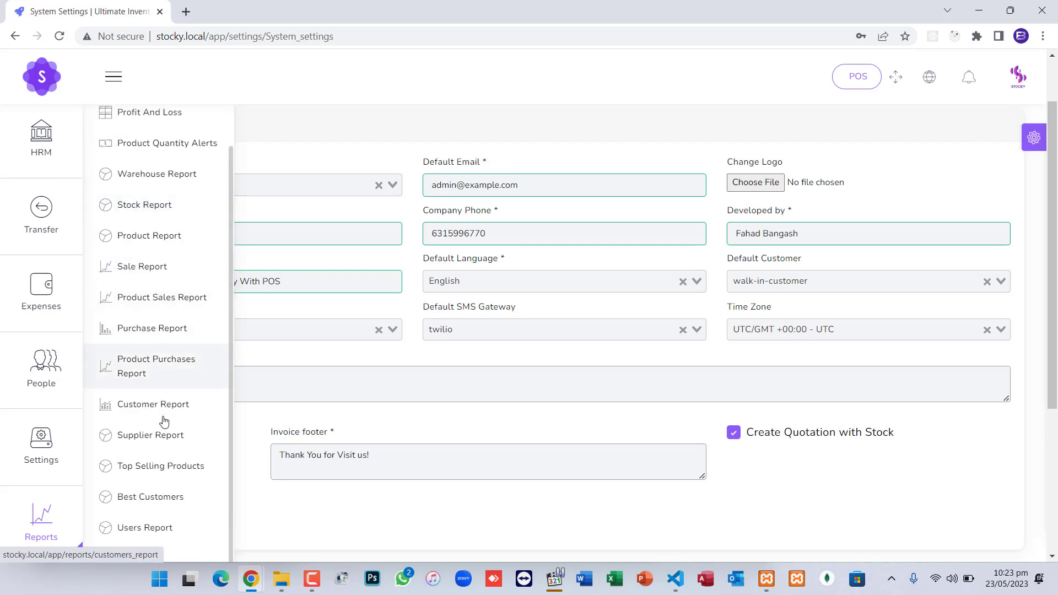
pyautogui.click(153, 209)
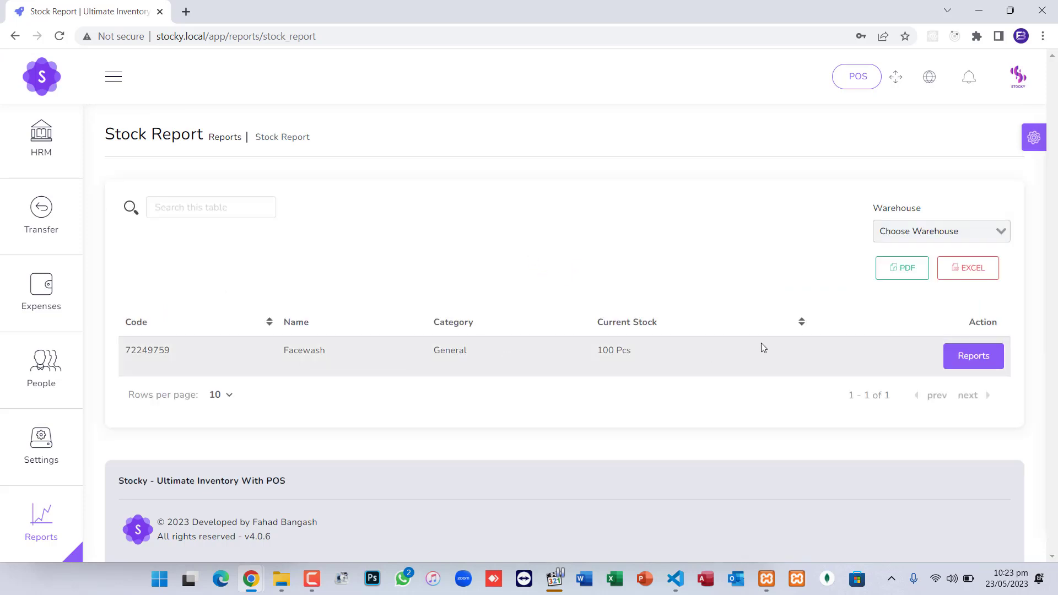
pyautogui.click(952, 231)
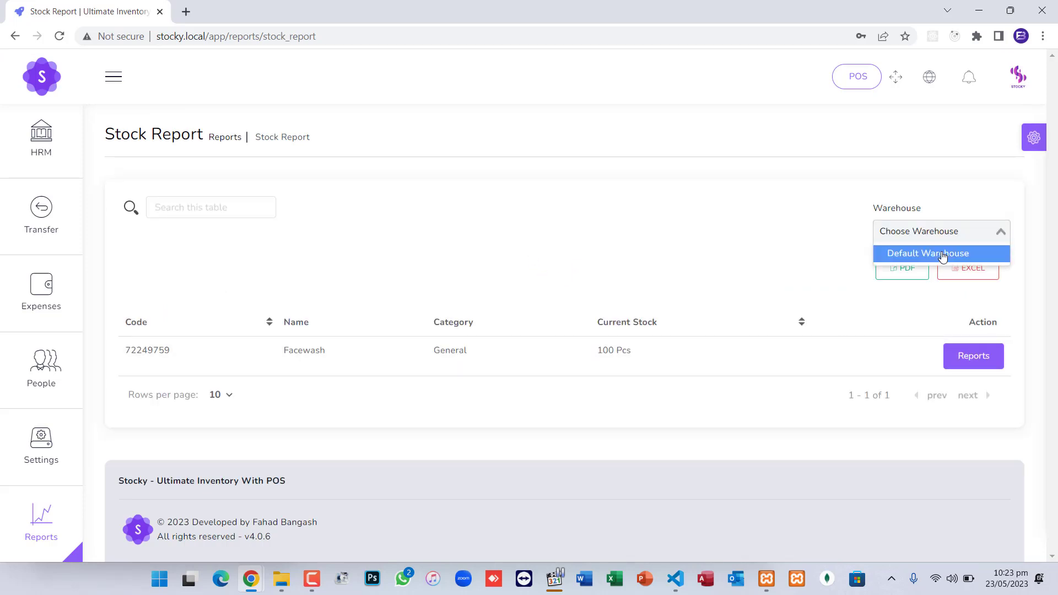
pyautogui.click(941, 254)
pyautogui.click(962, 361)
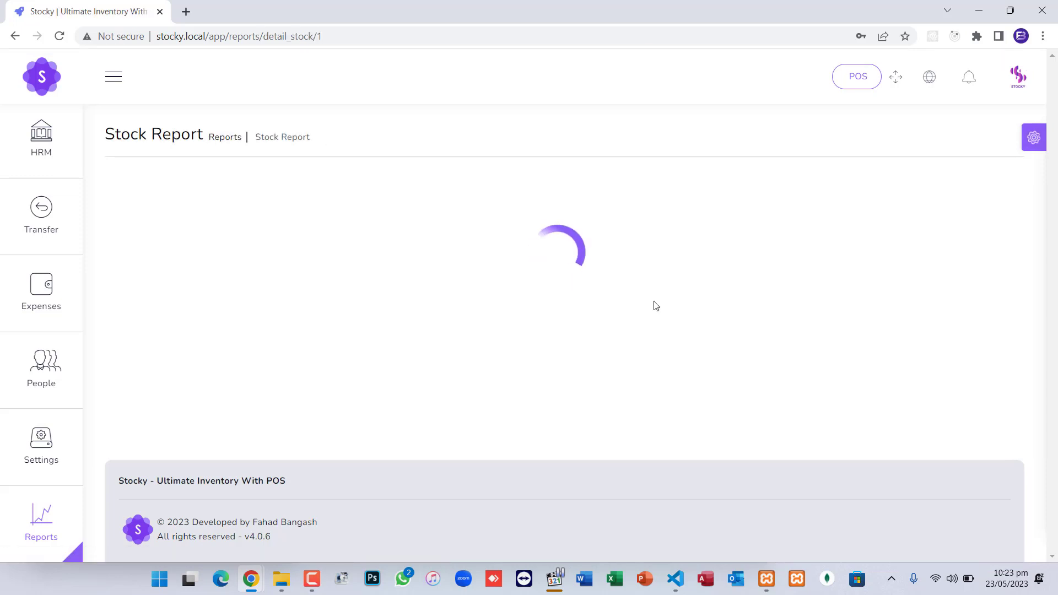
# Review Facewash's history tabs through Adjustments and its 100.00 Pcs in Default Warehouse
pyautogui.scroll(-2, 654, 305)
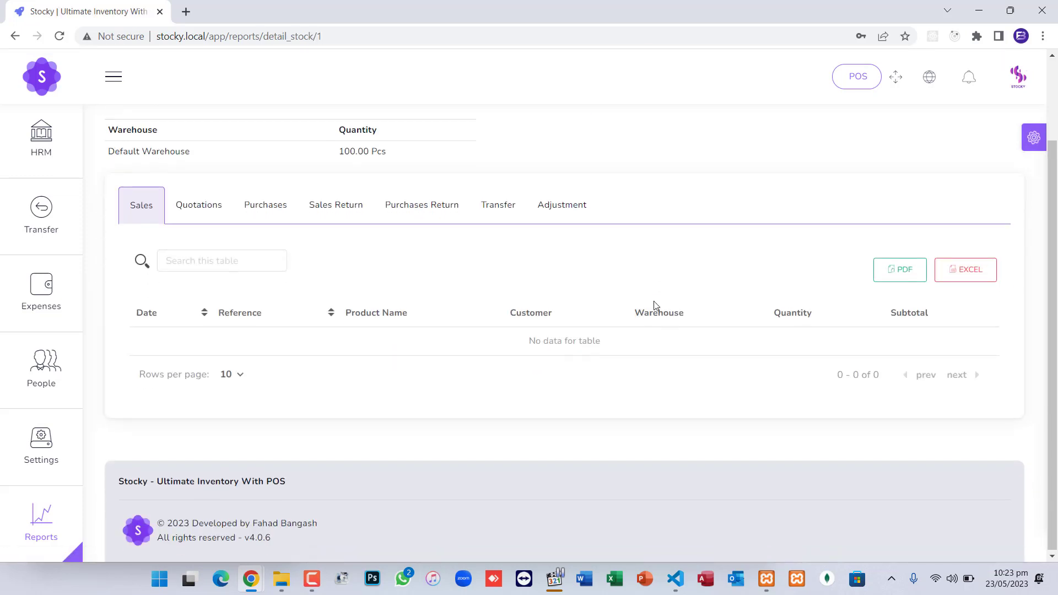
pyautogui.scroll(2, 431, 246)
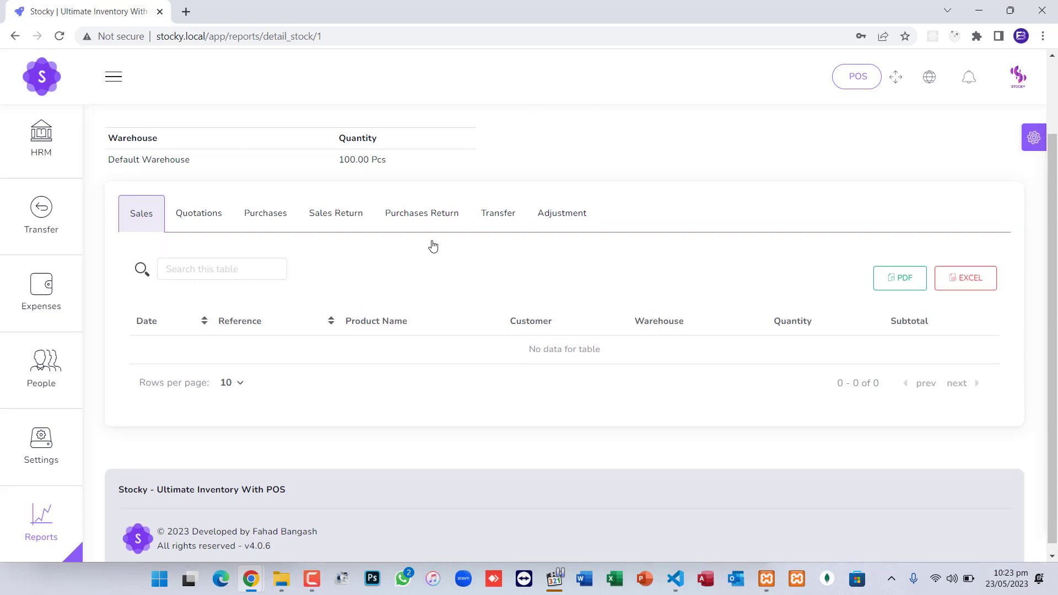
pyautogui.click(218, 275)
pyautogui.click(262, 281)
pyautogui.click(353, 277)
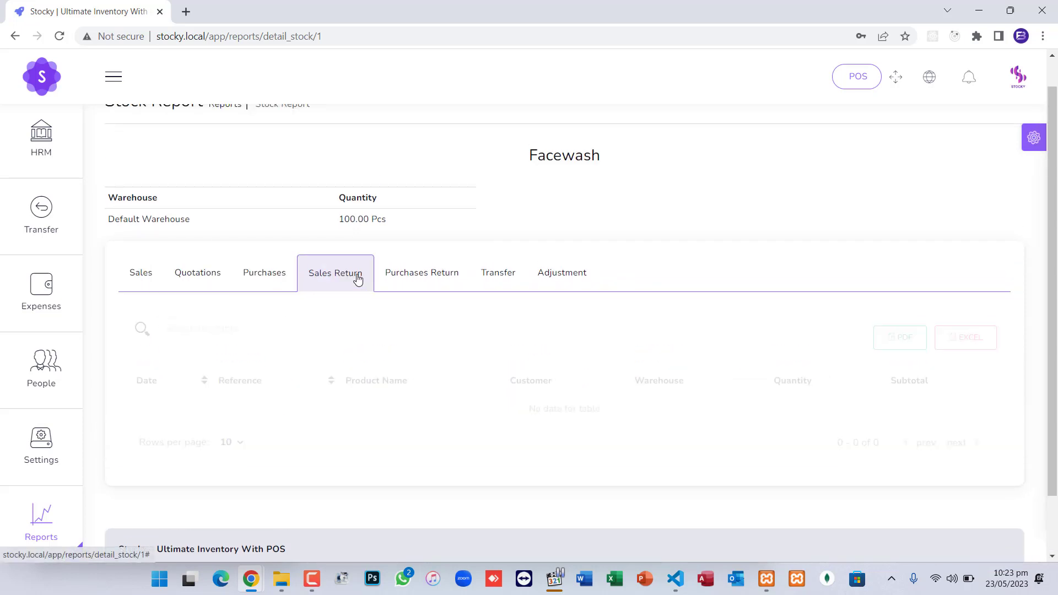
pyautogui.click(448, 278)
pyautogui.click(498, 277)
pyautogui.click(553, 277)
pyautogui.scroll(1, 207, 261)
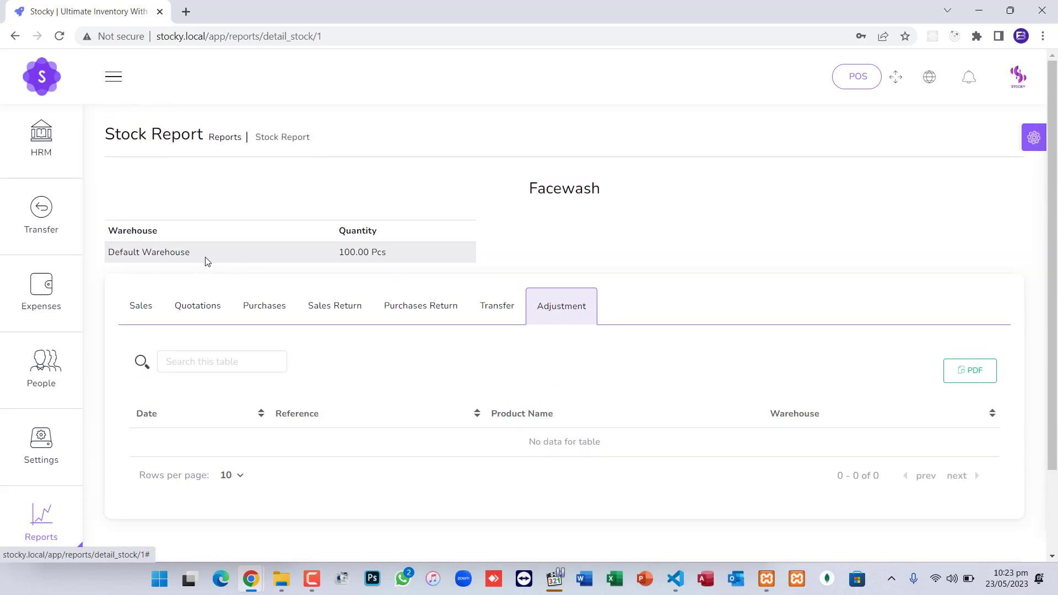
pyautogui.moveTo(128, 254); pyautogui.dragTo(106, 257)
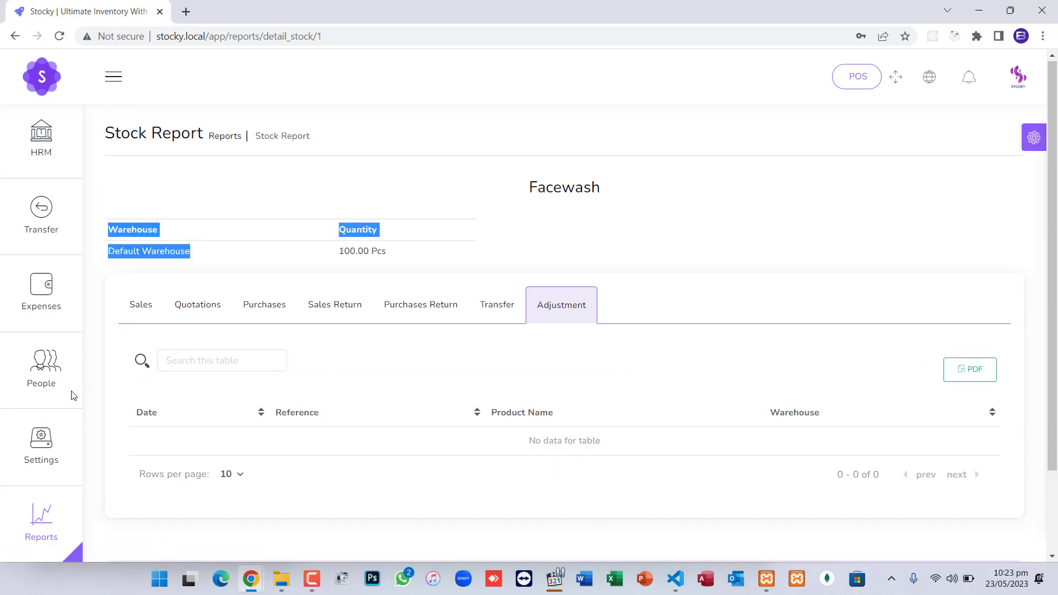
pyautogui.moveTo(65, 397)
pyautogui.scroll(-2, 65, 398)
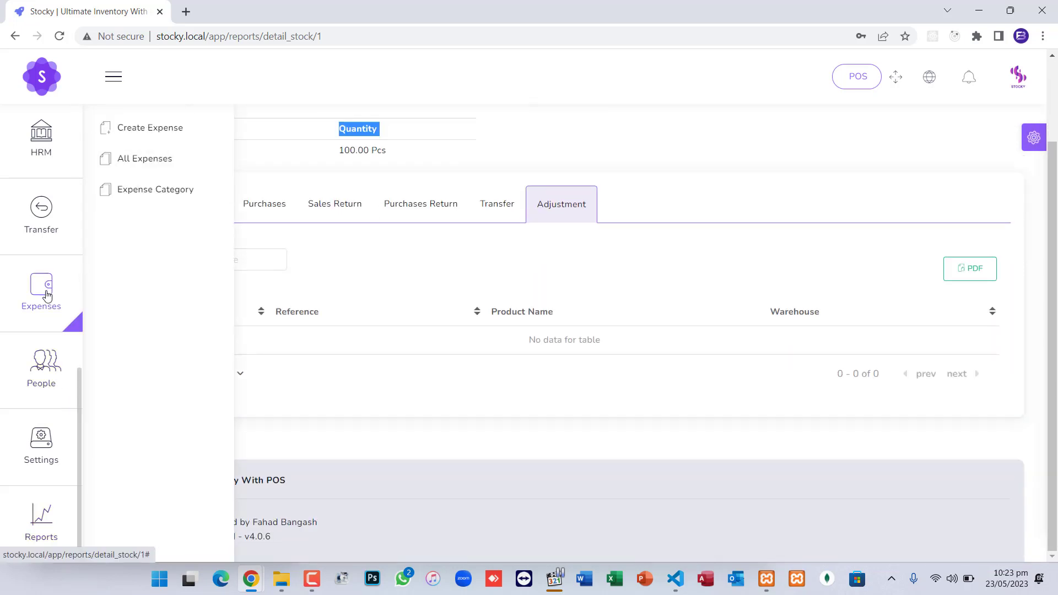
pyautogui.moveTo(47, 224)
pyautogui.scroll(2, 47, 224)
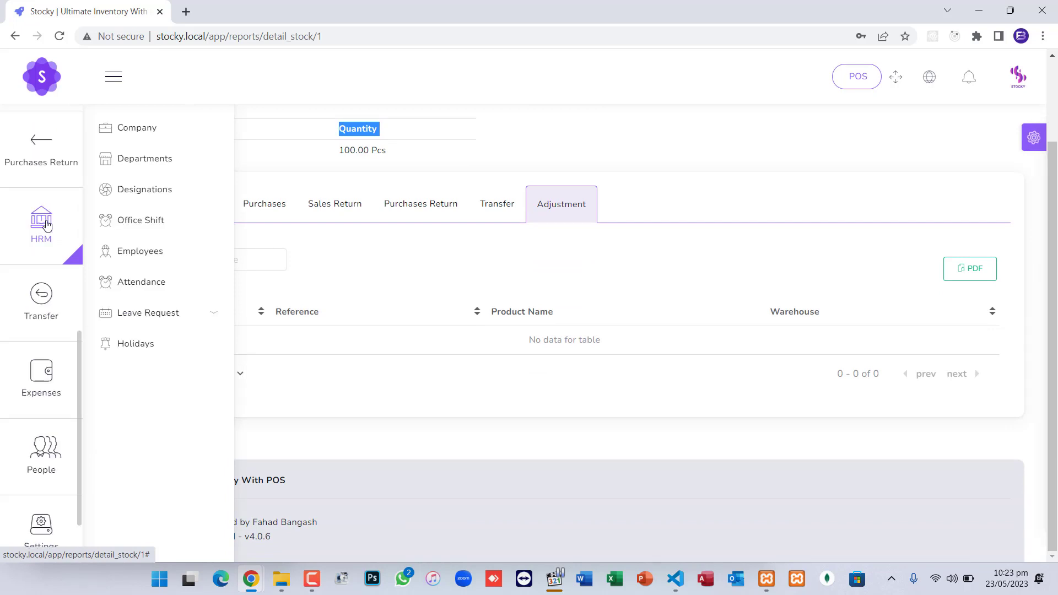
# Open the empty HRM Company list and dismiss the new company form without saving
pyautogui.click(141, 130)
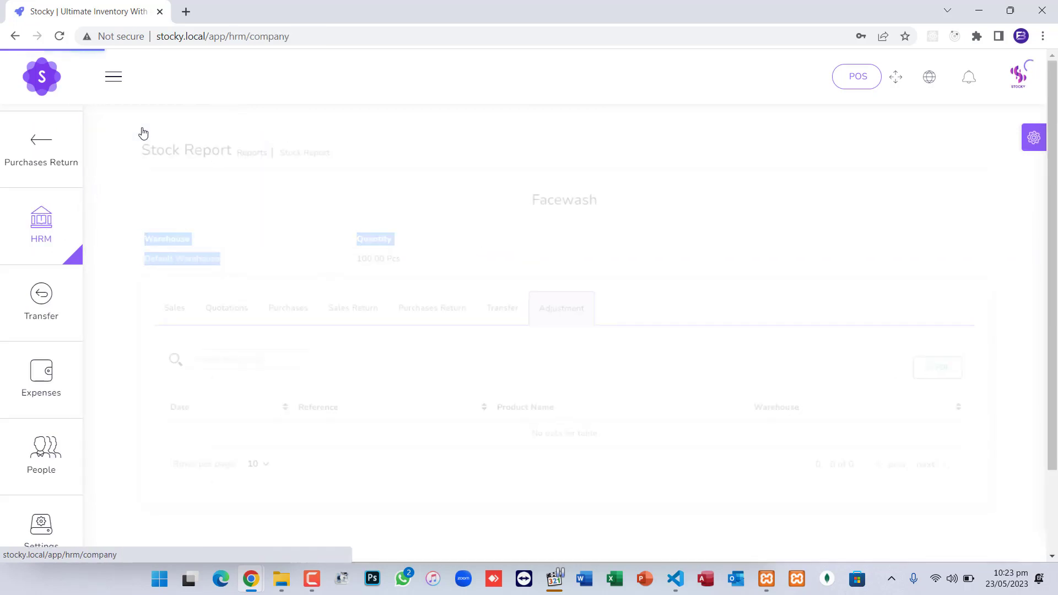
pyautogui.moveTo(41, 231)
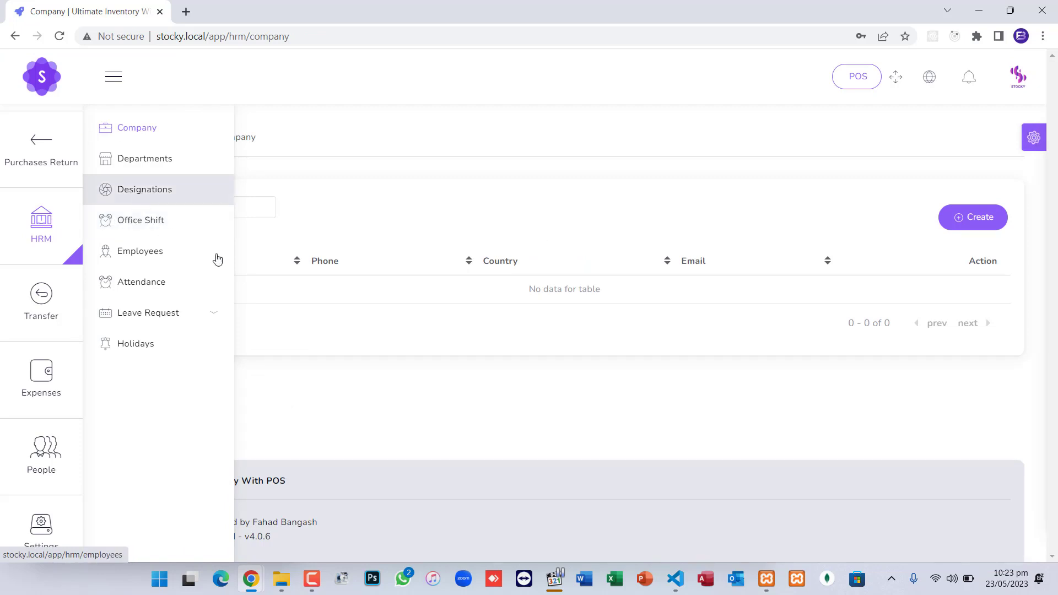
pyautogui.click(980, 223)
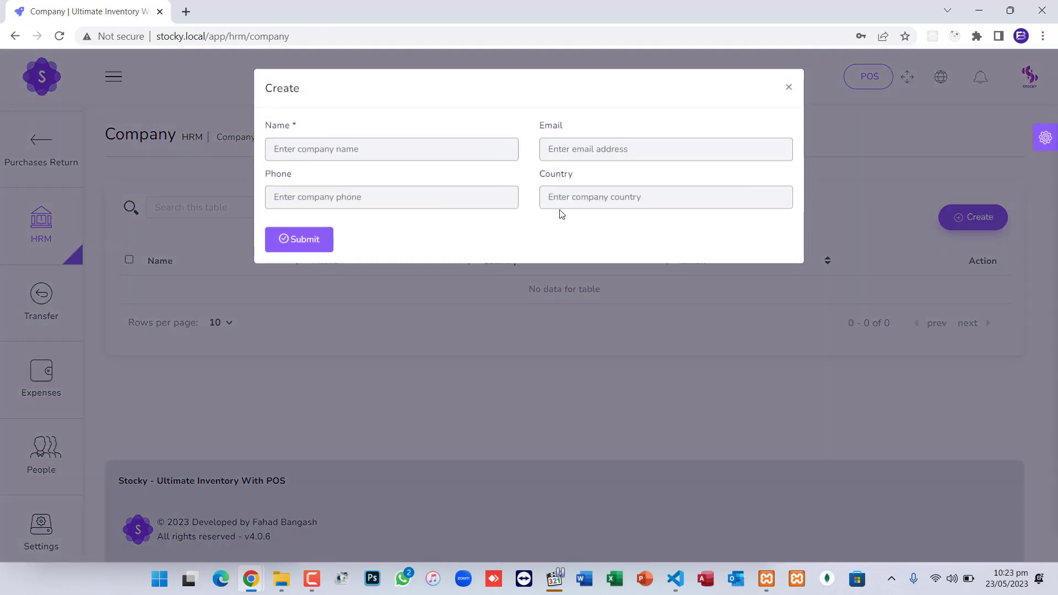
pyautogui.click(393, 152)
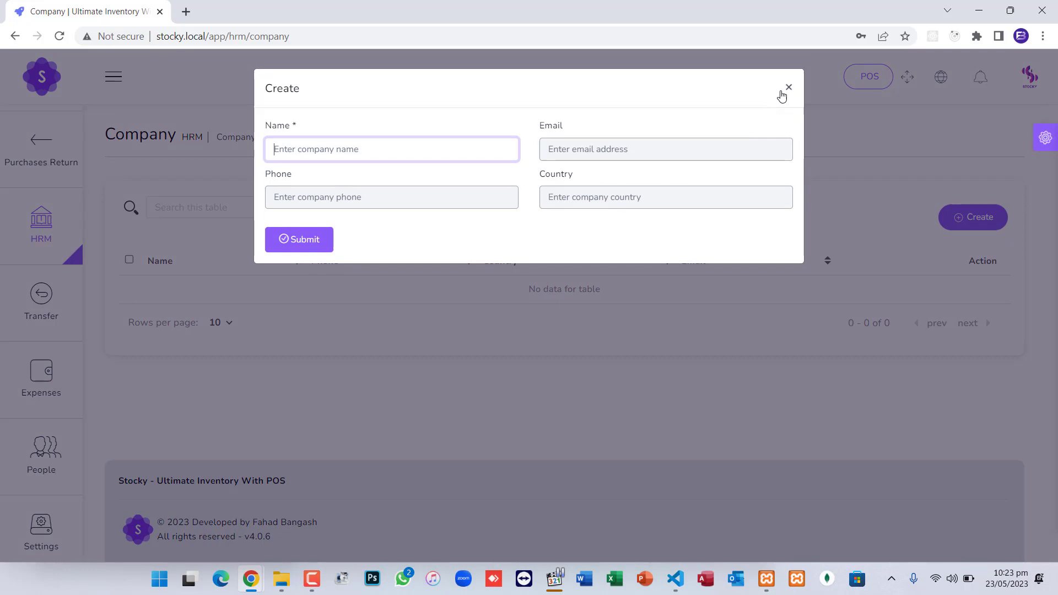
pyautogui.click(788, 87)
# Open the Create Sale form from the Sales menu
pyautogui.scroll(8, 48, 172)
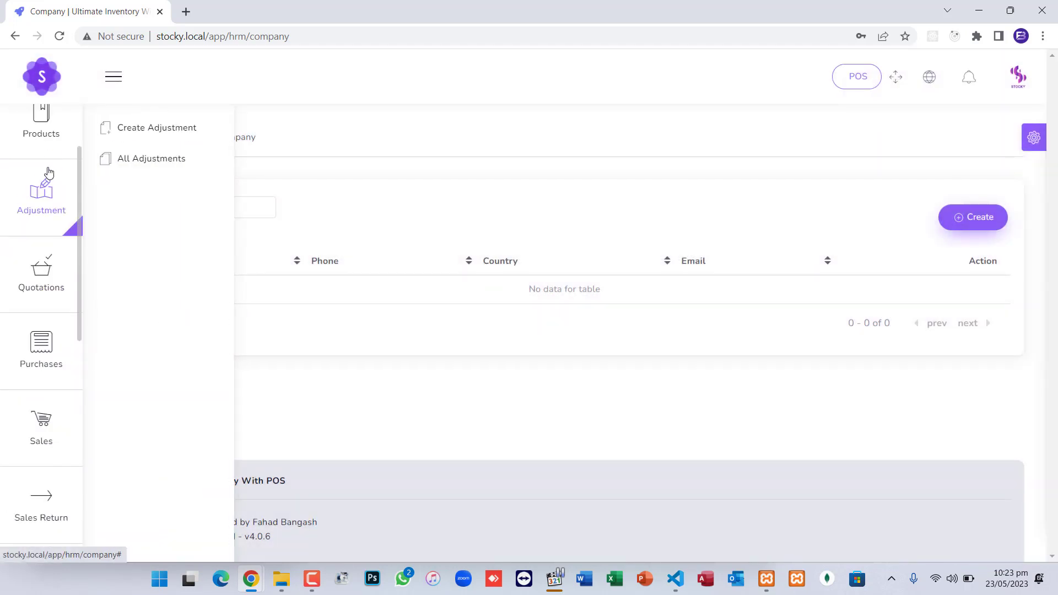
pyautogui.moveTo(48, 335)
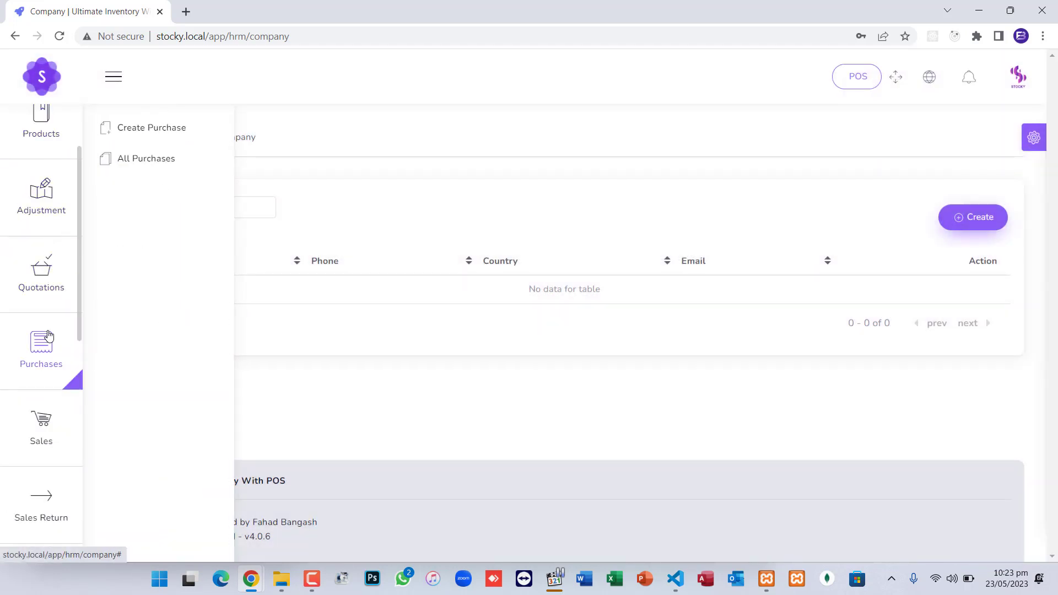
pyautogui.scroll(-2, 47, 419)
pyautogui.moveTo(48, 360)
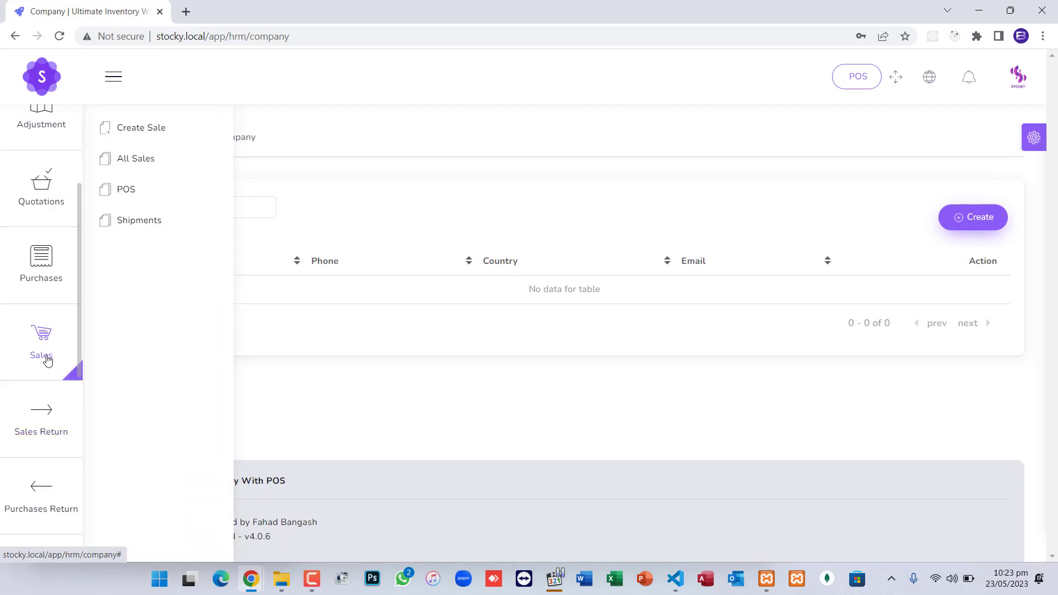
pyautogui.click(143, 132)
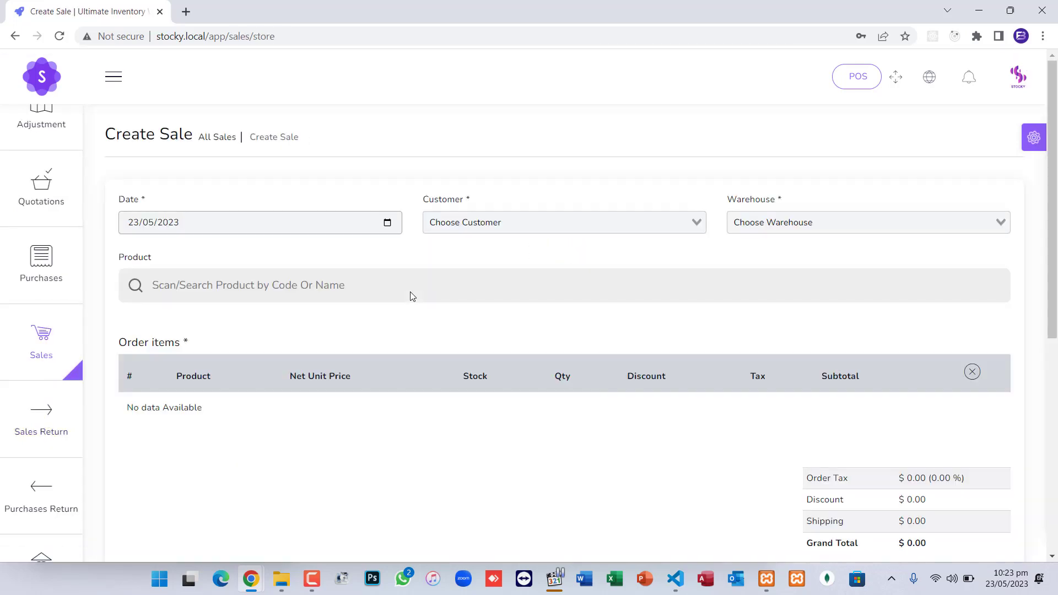
# Set the sale's customer to walk-in-customer and warehouse to Default Warehouse
pyautogui.click(471, 226)
pyautogui.click(474, 246)
pyautogui.press('Tab')
pyautogui.press('Return')
# Add Facewash with quantity 2 to the order items and submit the sale
pyautogui.click(339, 284)
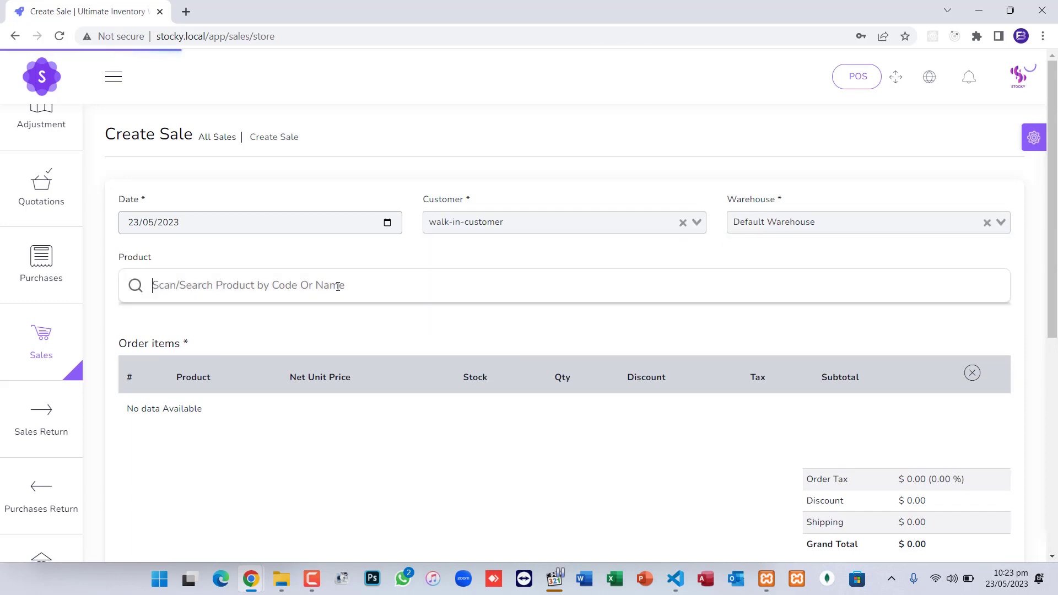
pyautogui.write('fa')
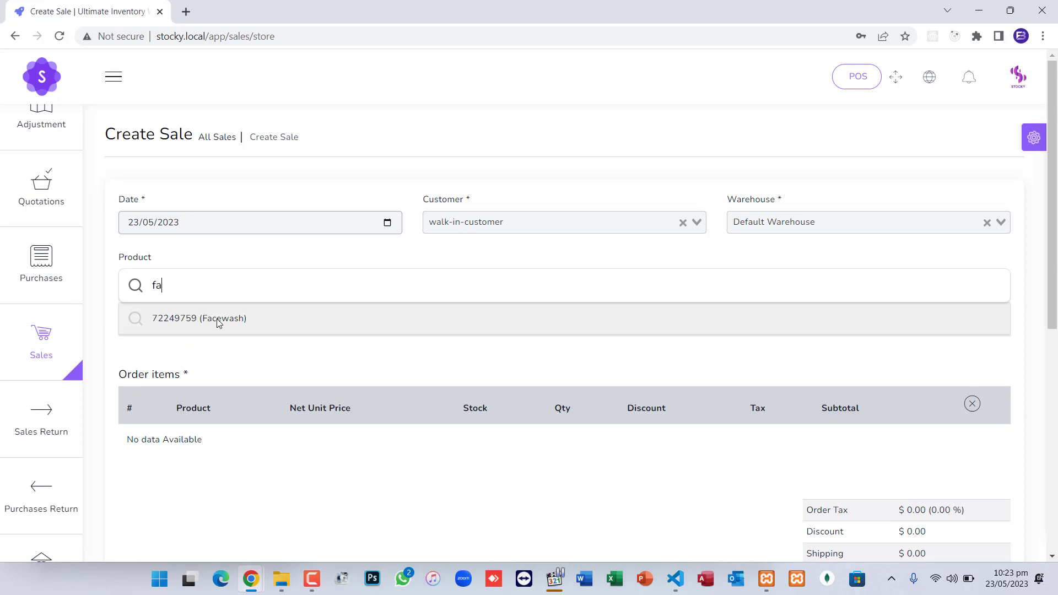
pyautogui.click(219, 319)
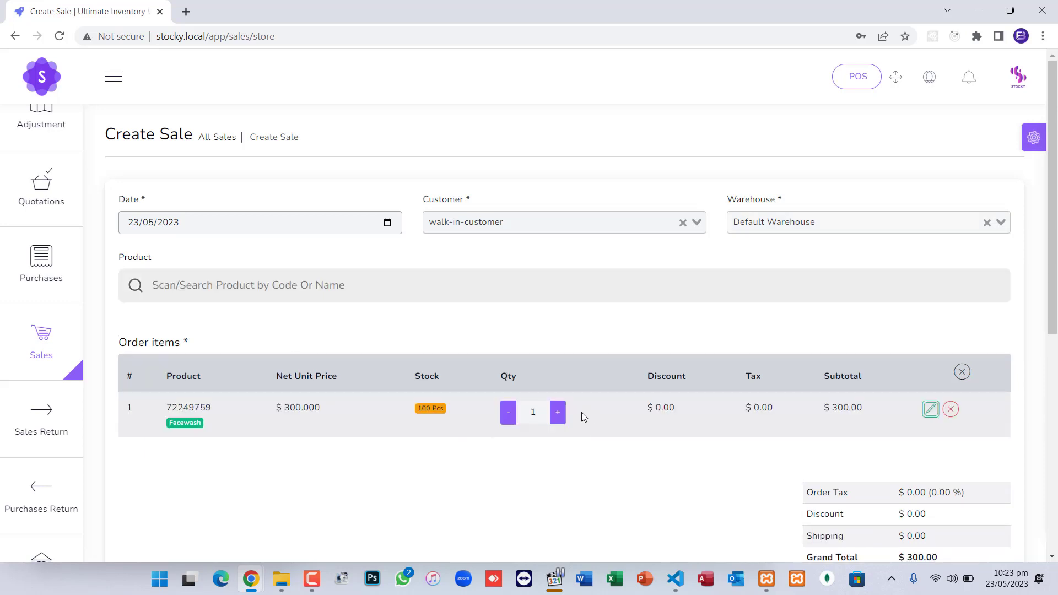
pyautogui.click(557, 413)
pyautogui.scroll(-5, 307, 455)
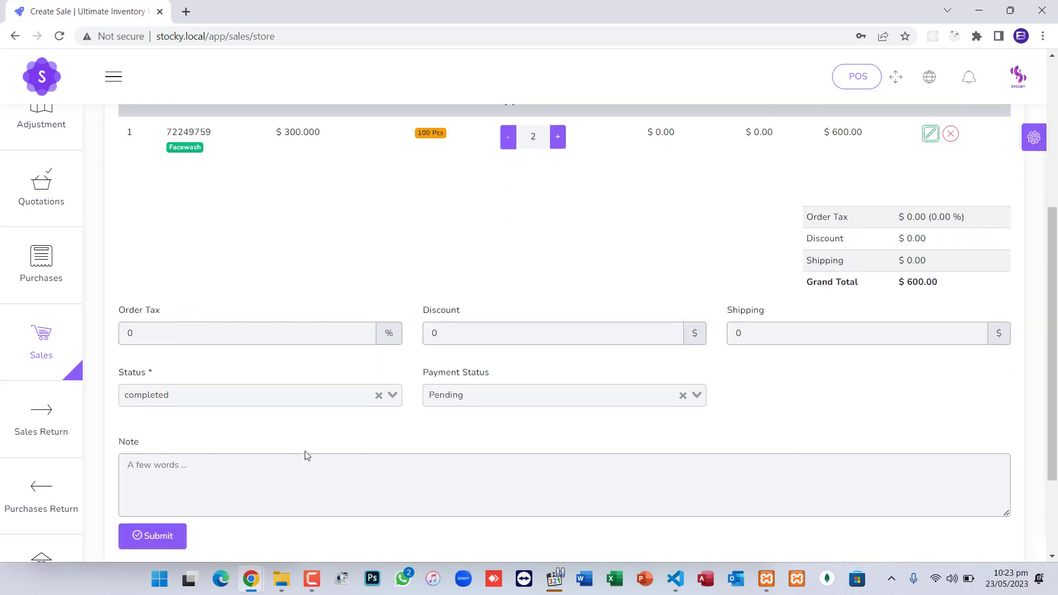
pyautogui.click(165, 532)
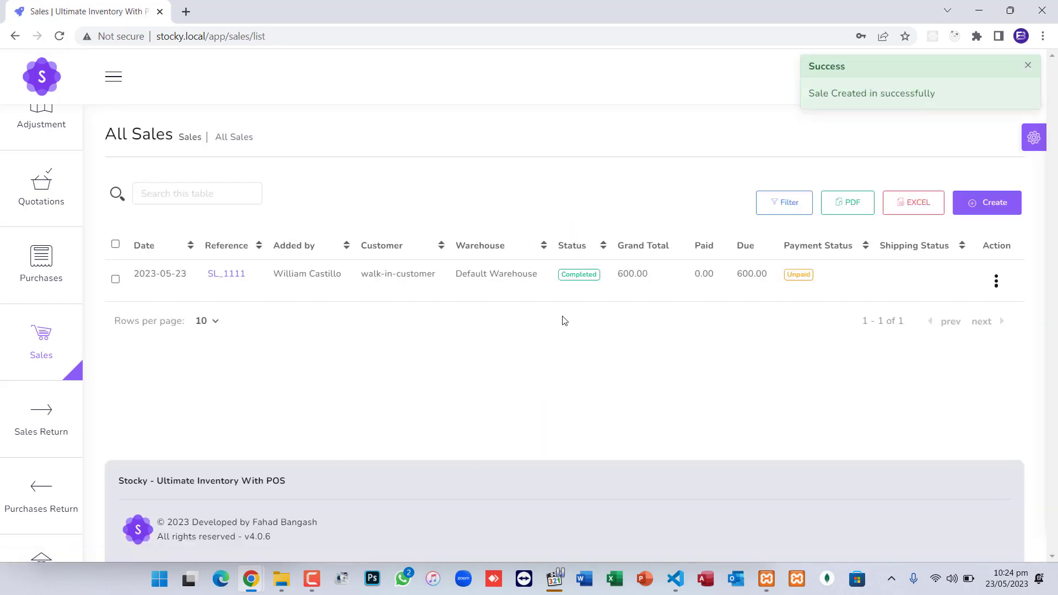
# Print SL_1111's POS invoice (USD 600.00 due), then close it back to All Sales
pyautogui.click(997, 285)
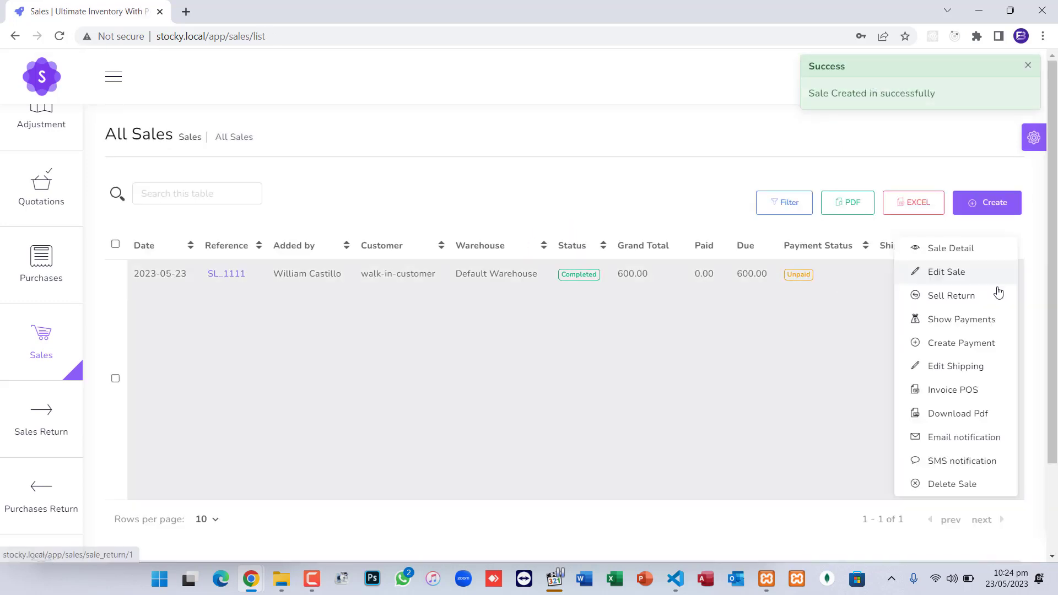
pyautogui.click(947, 389)
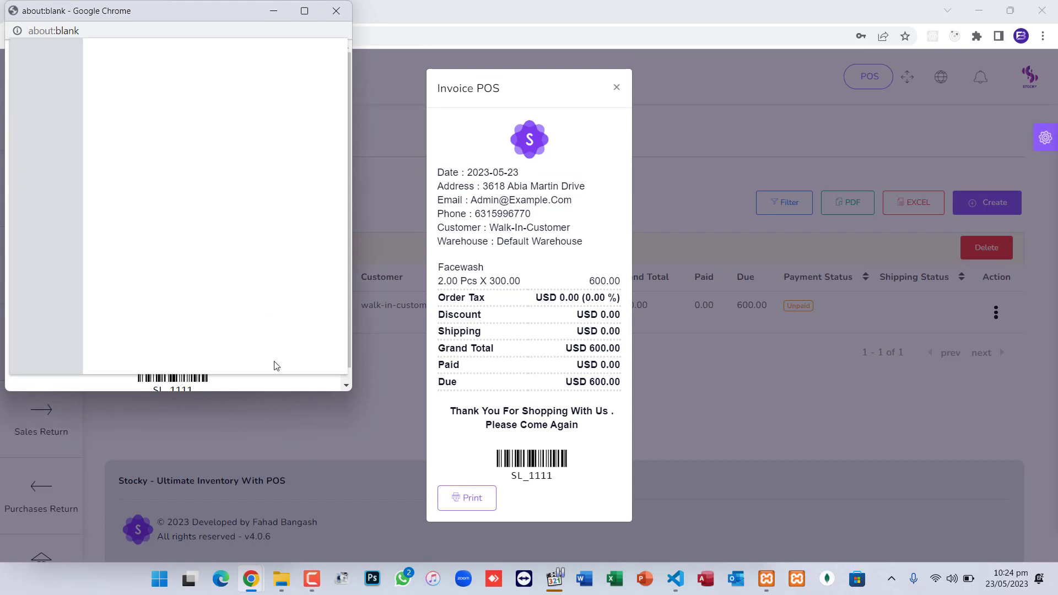
pyautogui.click(316, 354)
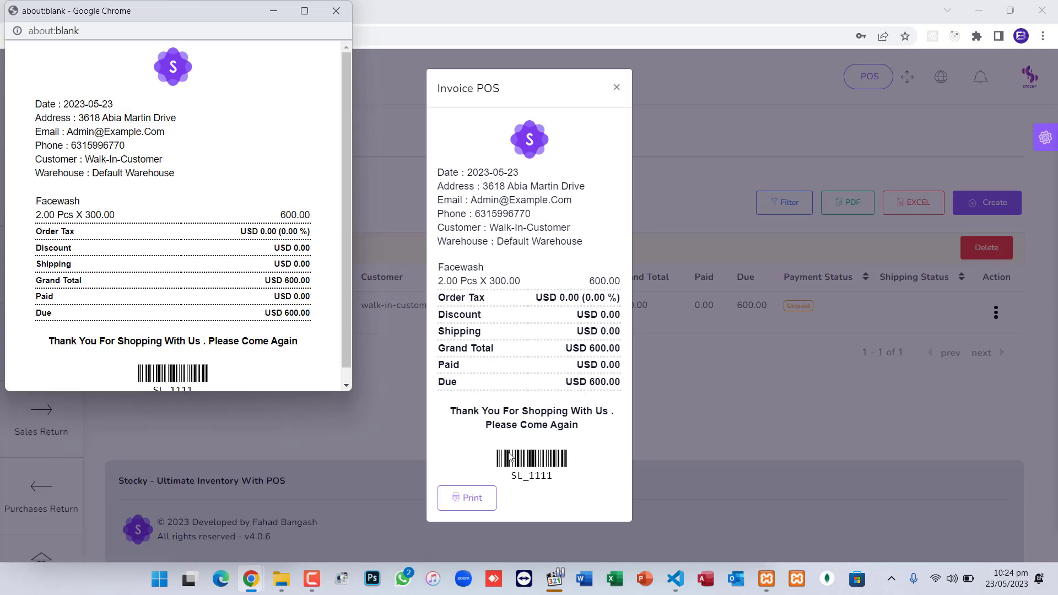
pyautogui.click(336, 11)
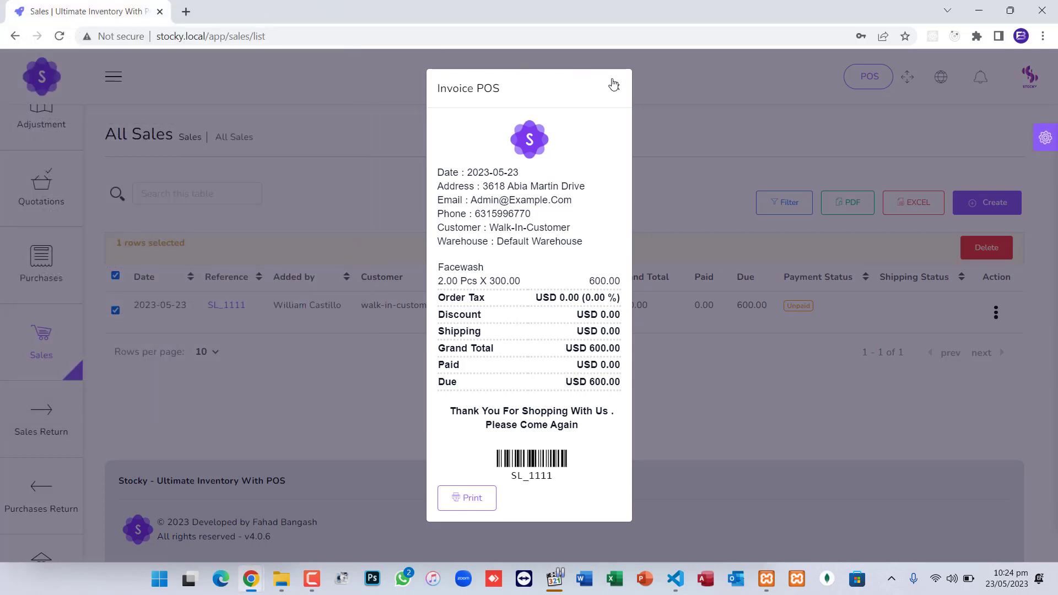
pyautogui.click(616, 87)
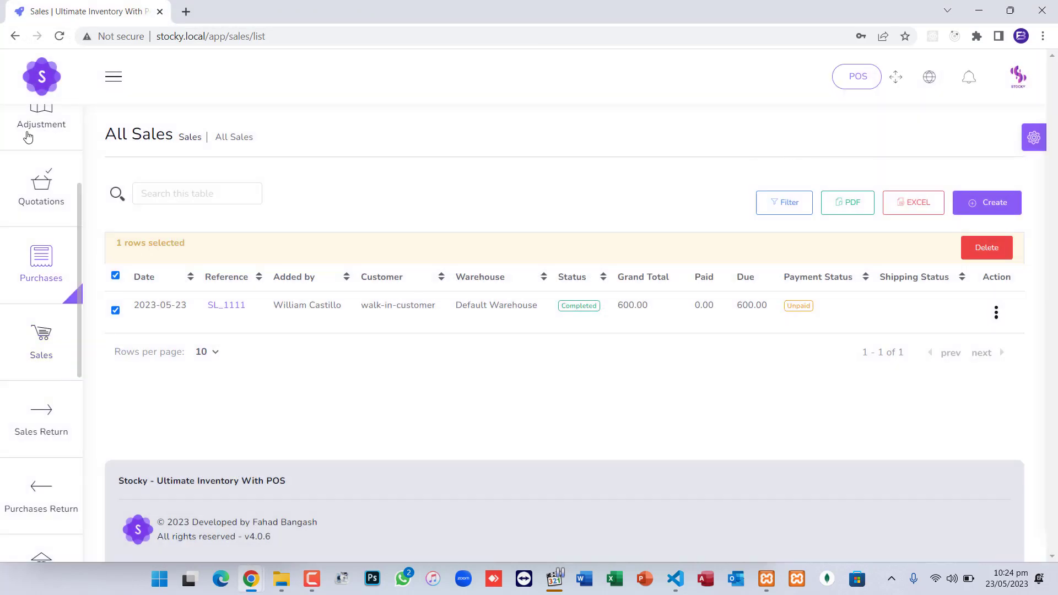
pyautogui.scroll(3, 30, 146)
# View the dashboard's $600.00 sales with Facewash as top seller, then log out
pyautogui.click(47, 152)
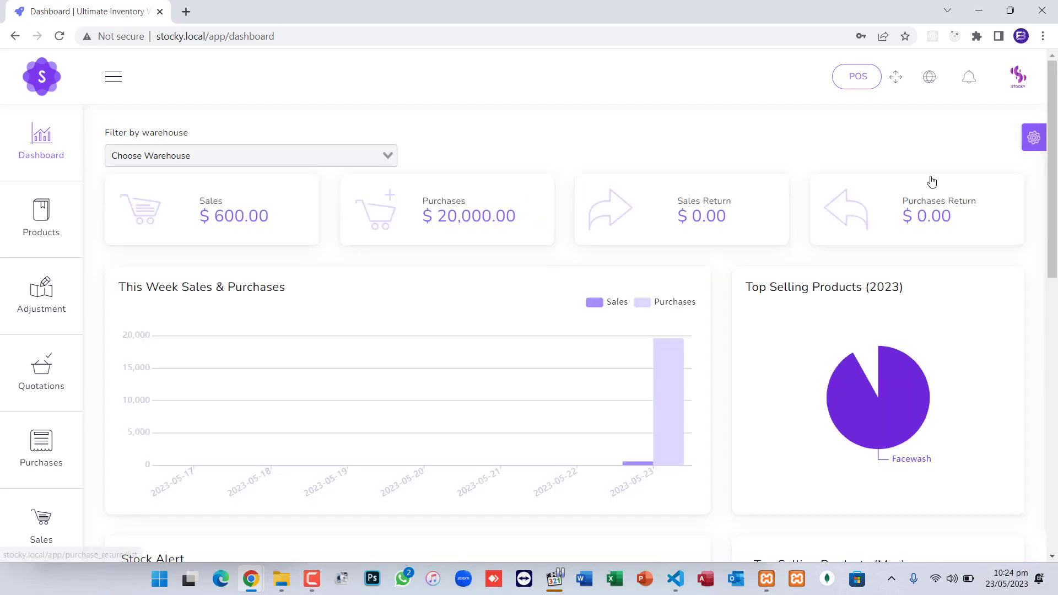
pyautogui.click(1018, 82)
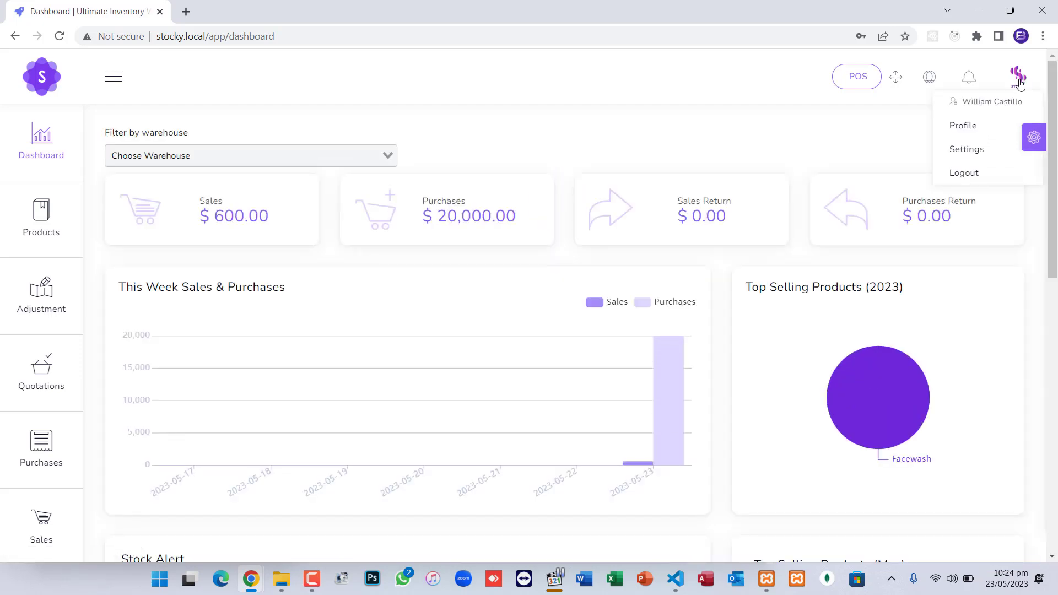
pyautogui.click(973, 182)
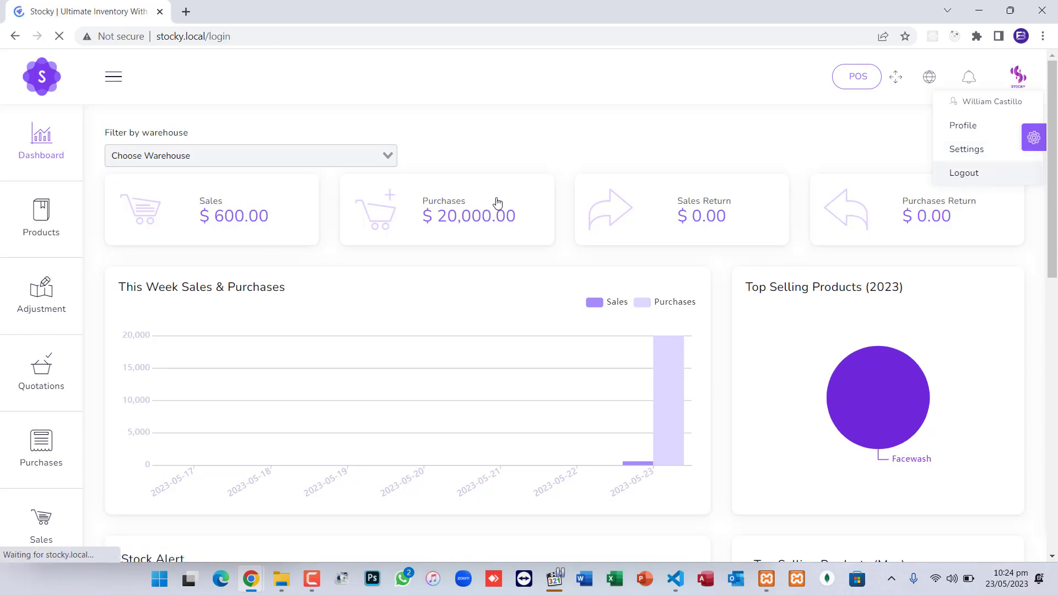